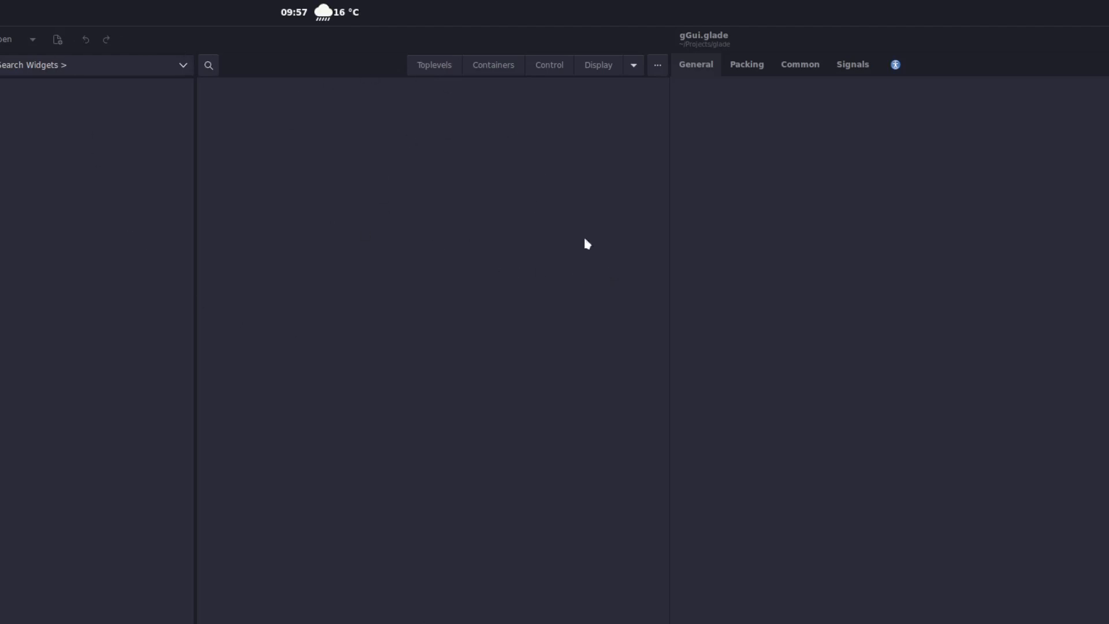
Add a GtkWindow toplevel to the project, preview it, and close the preview.
click(445, 70)
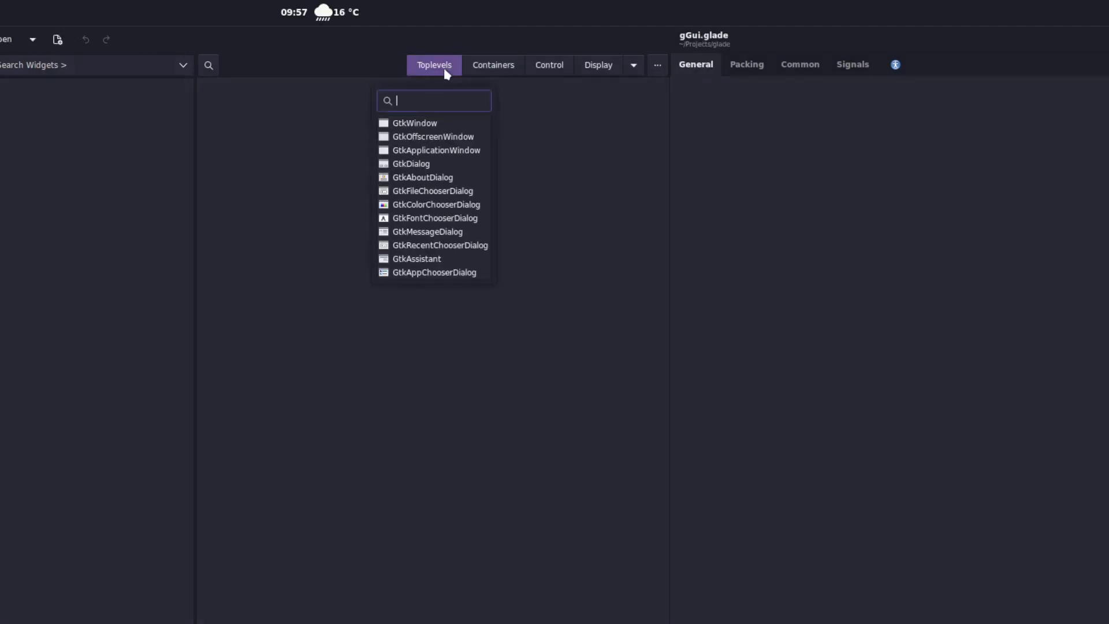
click(434, 124)
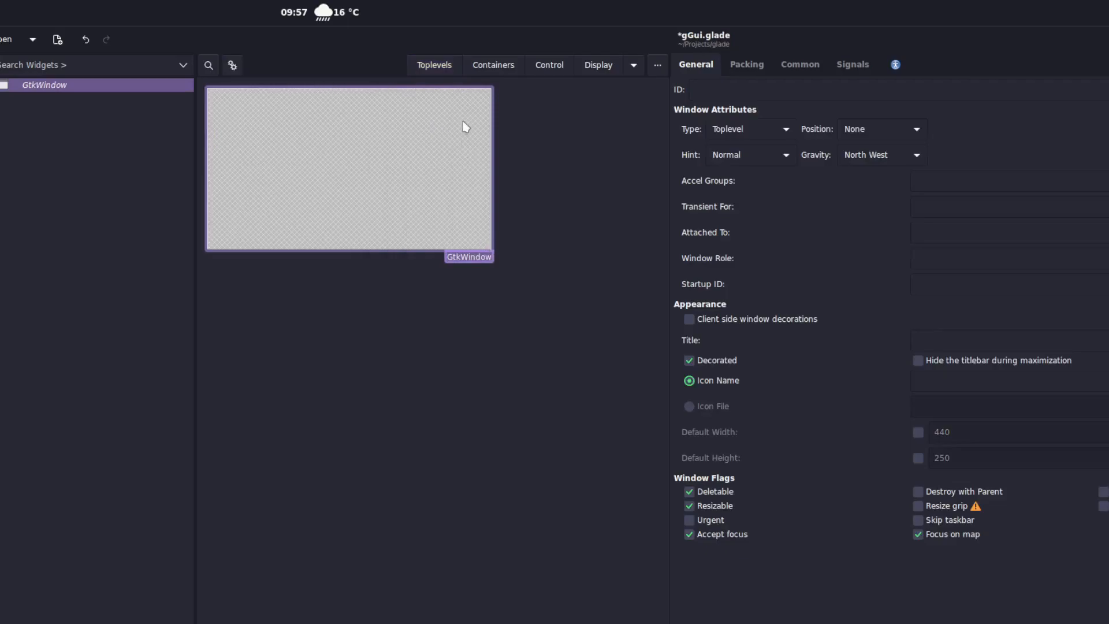
click(238, 68)
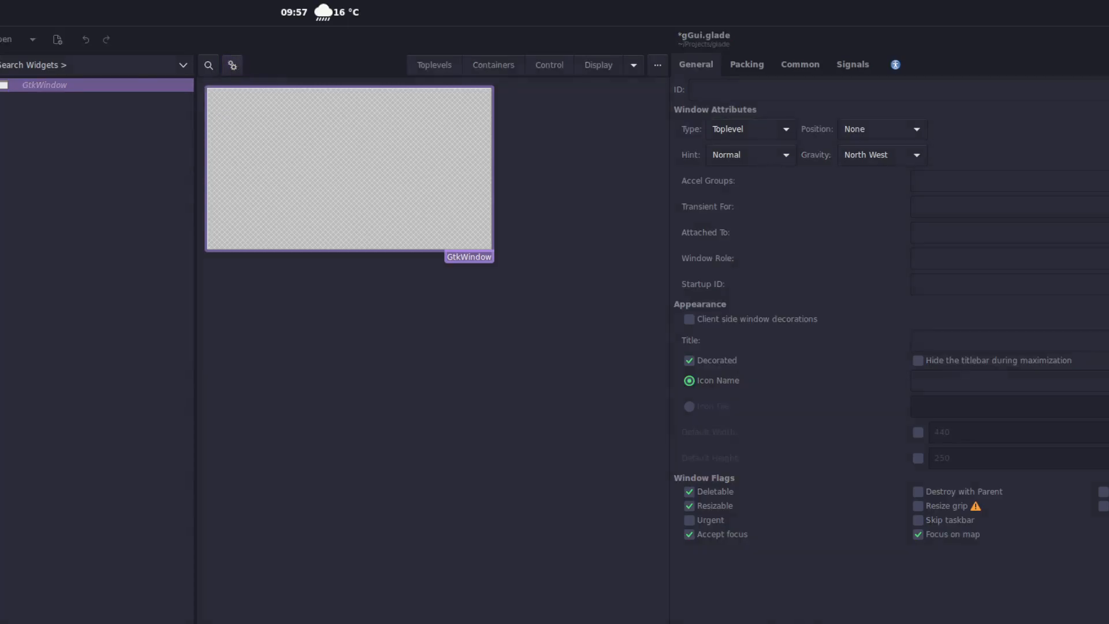
drag(0, 306, 391, 329)
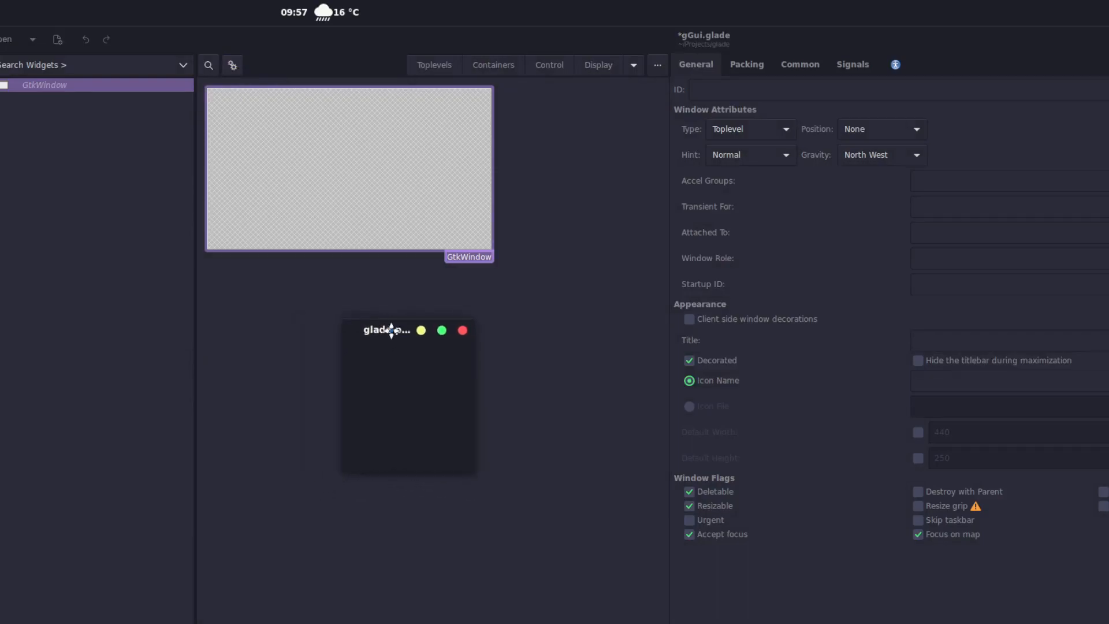
drag(391, 330, 362, 382)
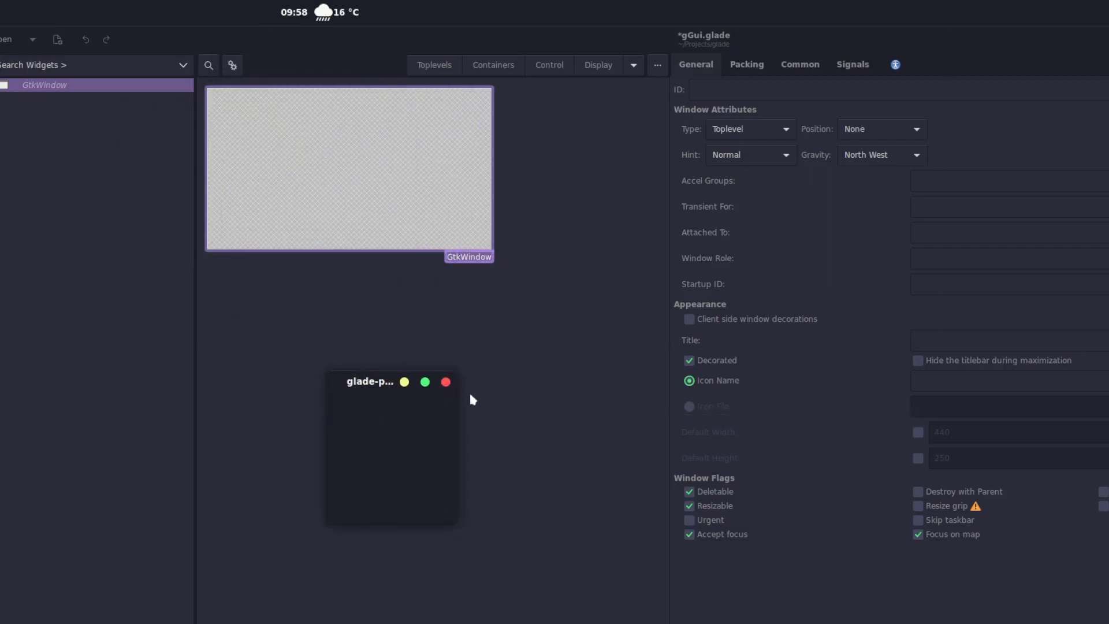
click(446, 383)
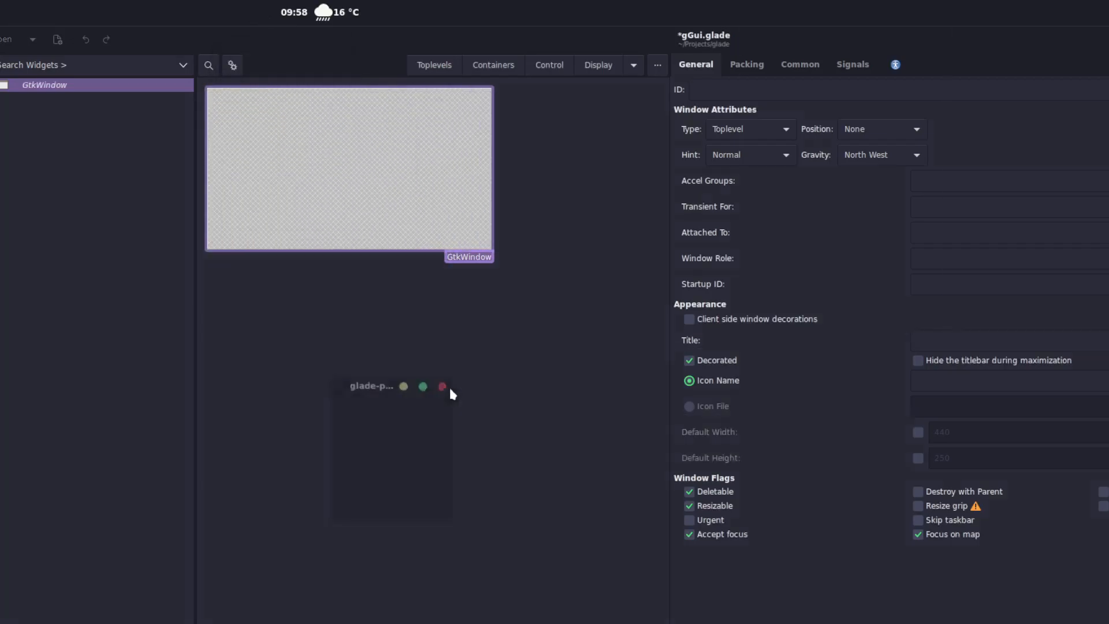
Set the window's position to Always Center and its default size to 650 wide by 350 high.
click(921, 140)
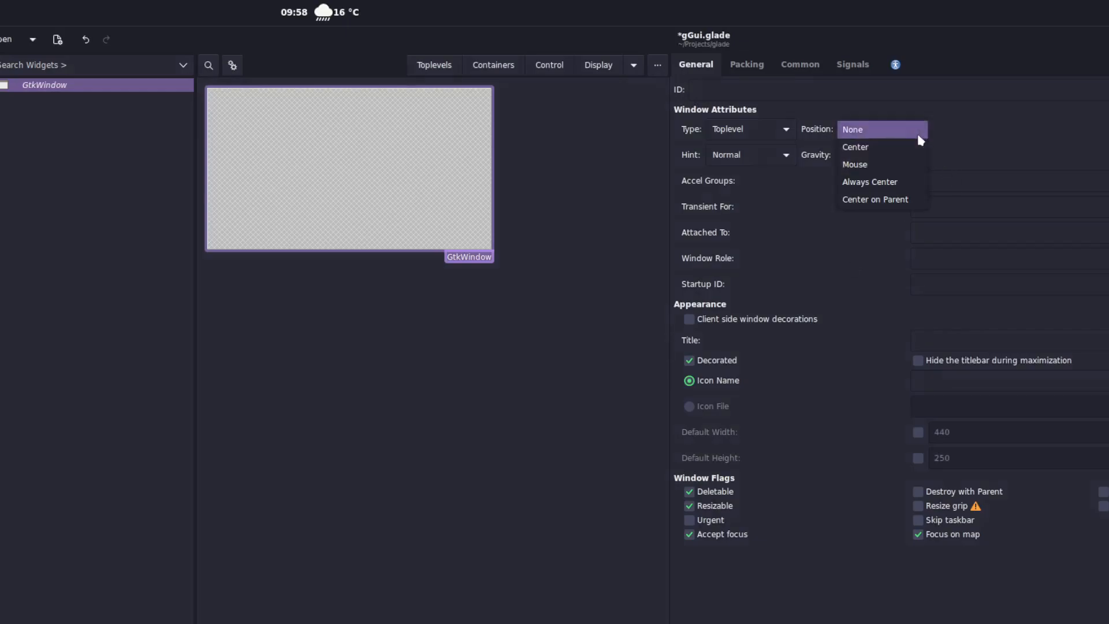
click(906, 188)
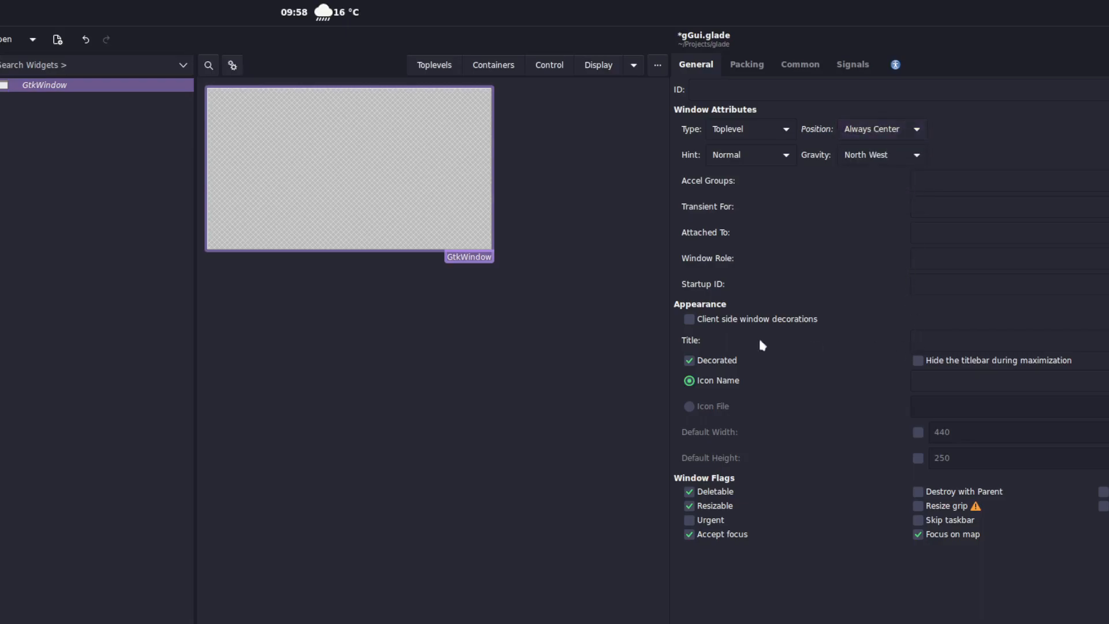
click(917, 433)
double_click(960, 438)
text(650)
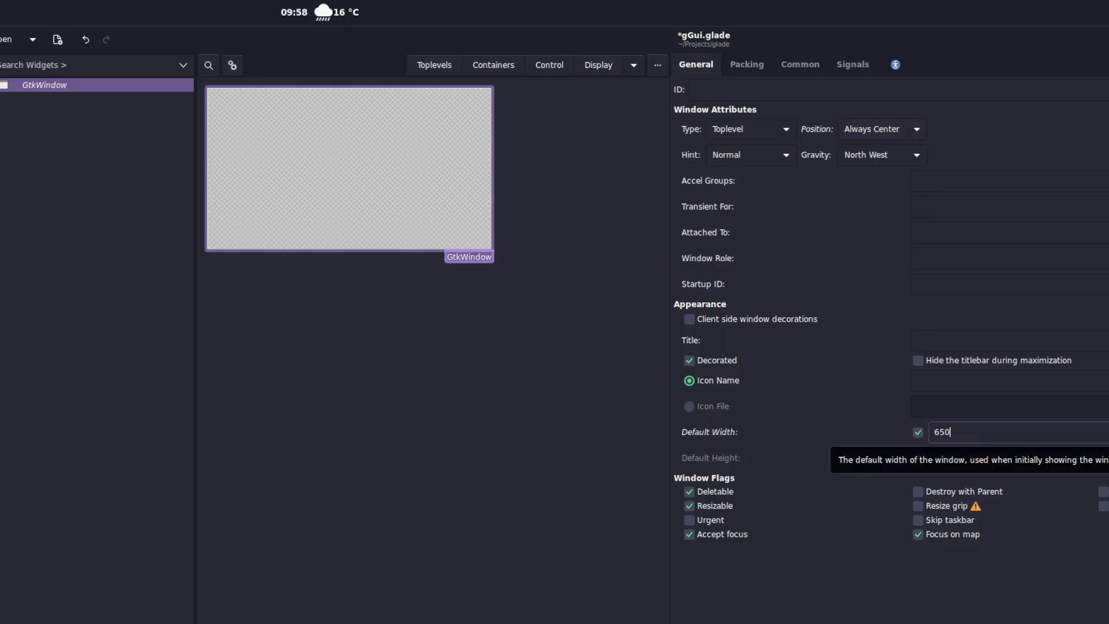
click(918, 457)
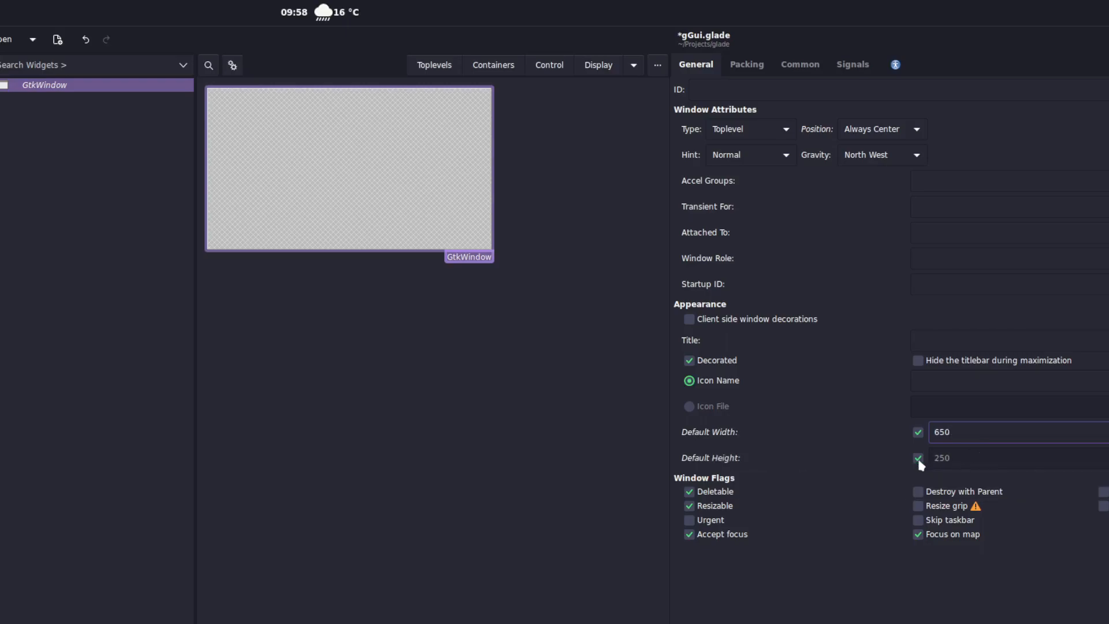
double_click(948, 459)
text(350)
click(956, 440)
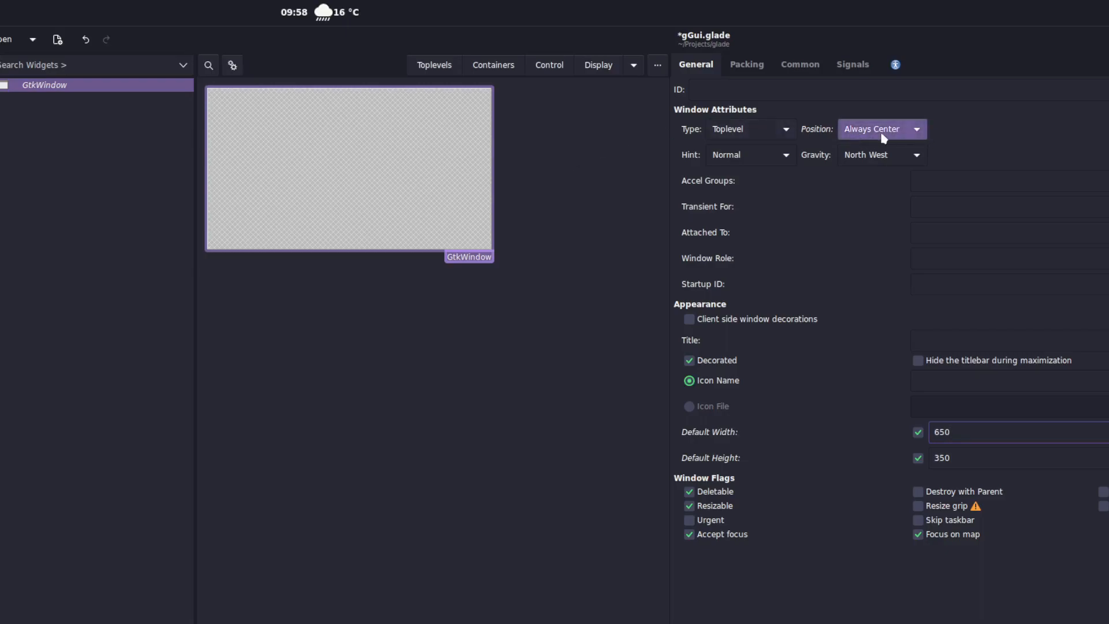
Give the window the ID hWindow.
click(724, 94)
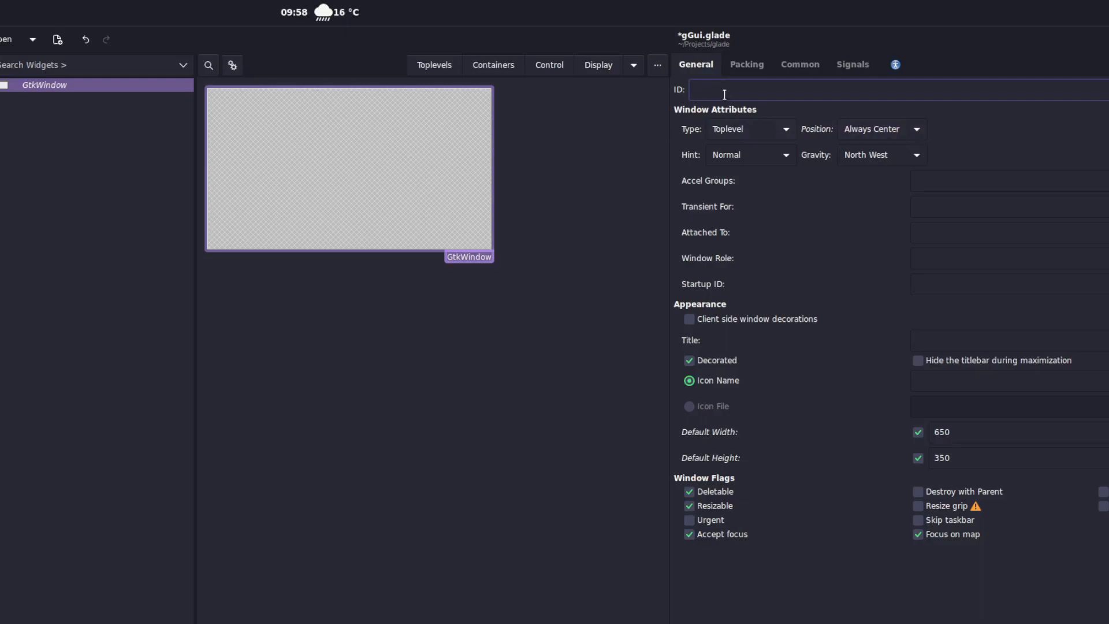
text(hWindow)
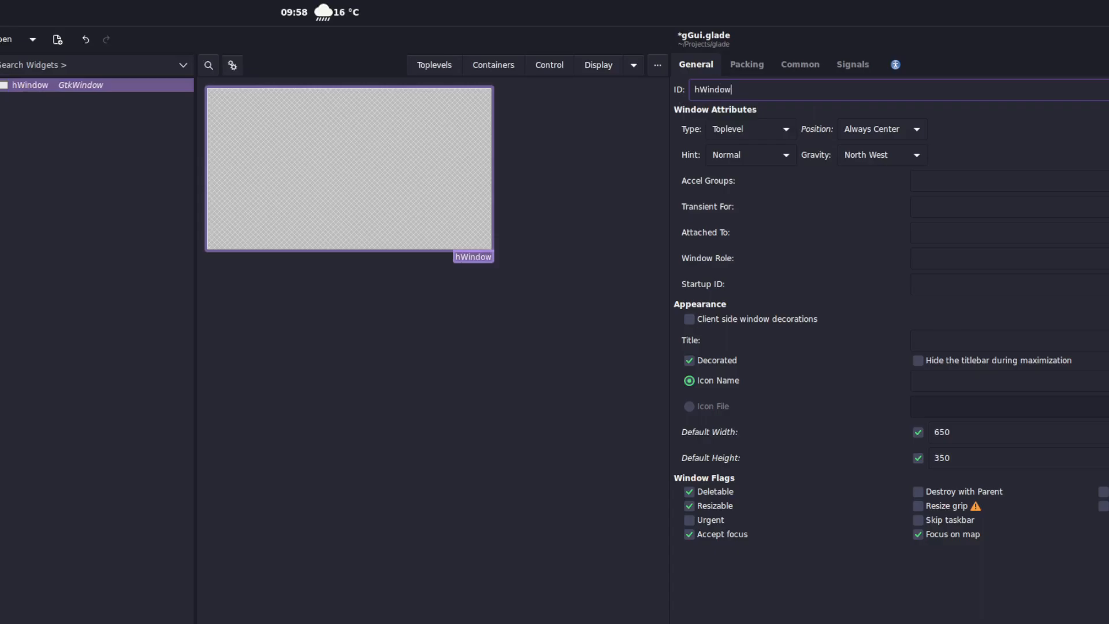
Switch to mMain.py in Helix, examine how the Main class loads gGui.glade and uses the hWindow ID, and return to Glade.
key(alt+Tab)
scroll(563, 435, up, 3)
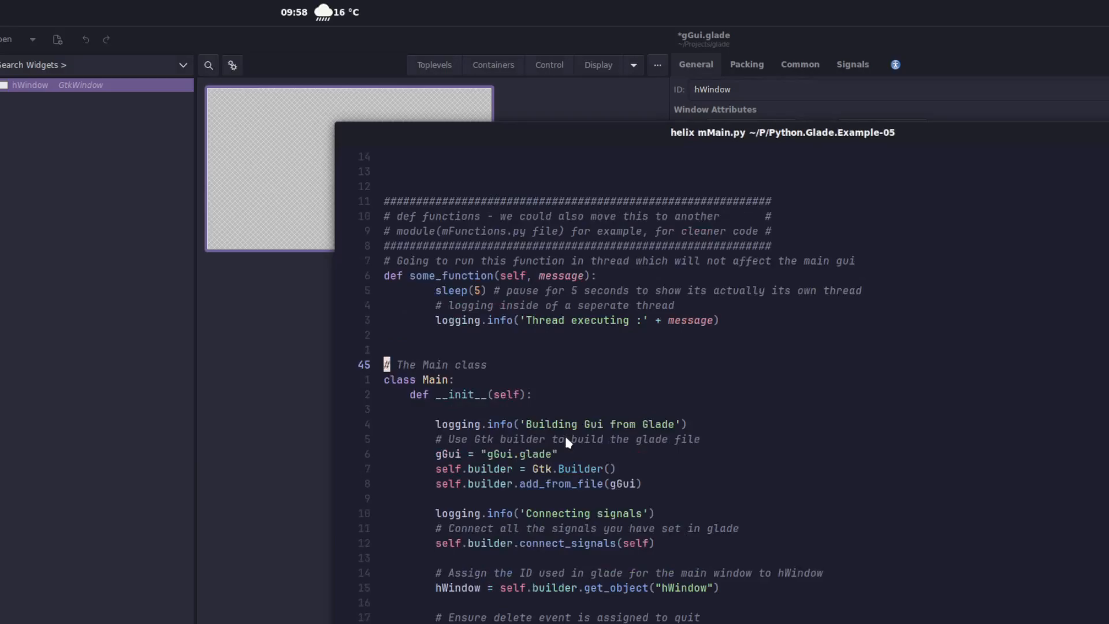
scroll(462, 433, down, 16)
scroll(475, 457, down, 13)
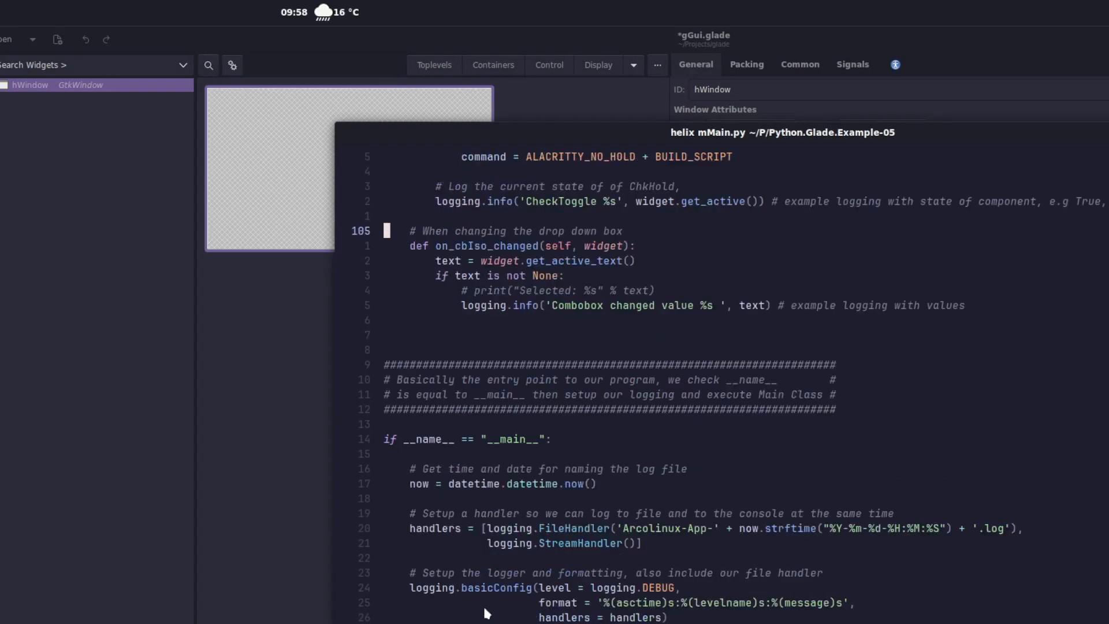
scroll(504, 502, up, 20)
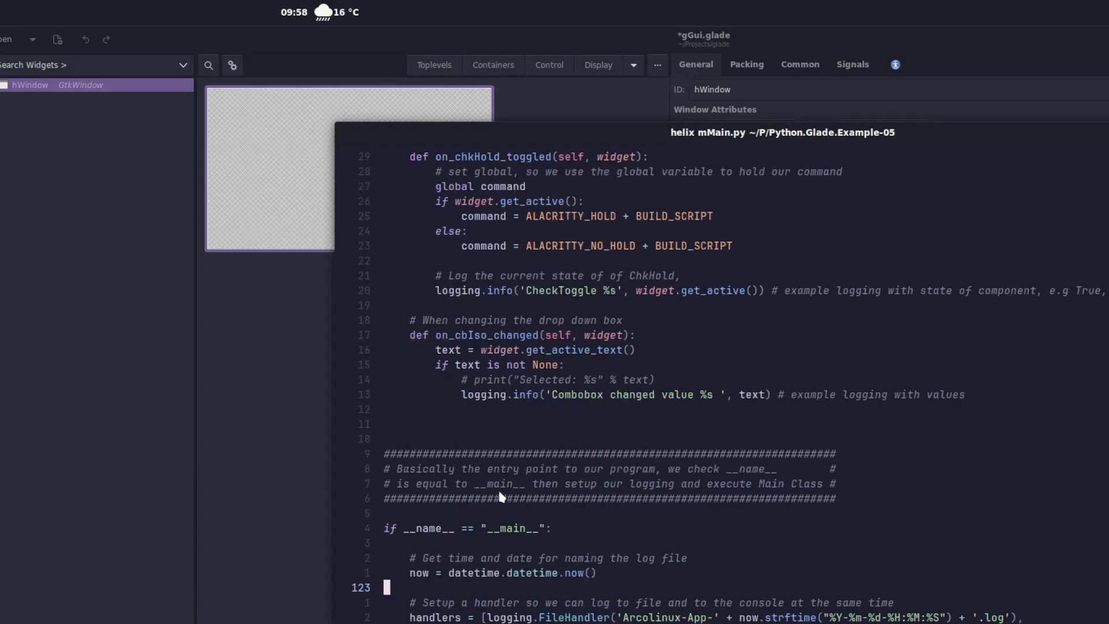
scroll(501, 452, up, 2)
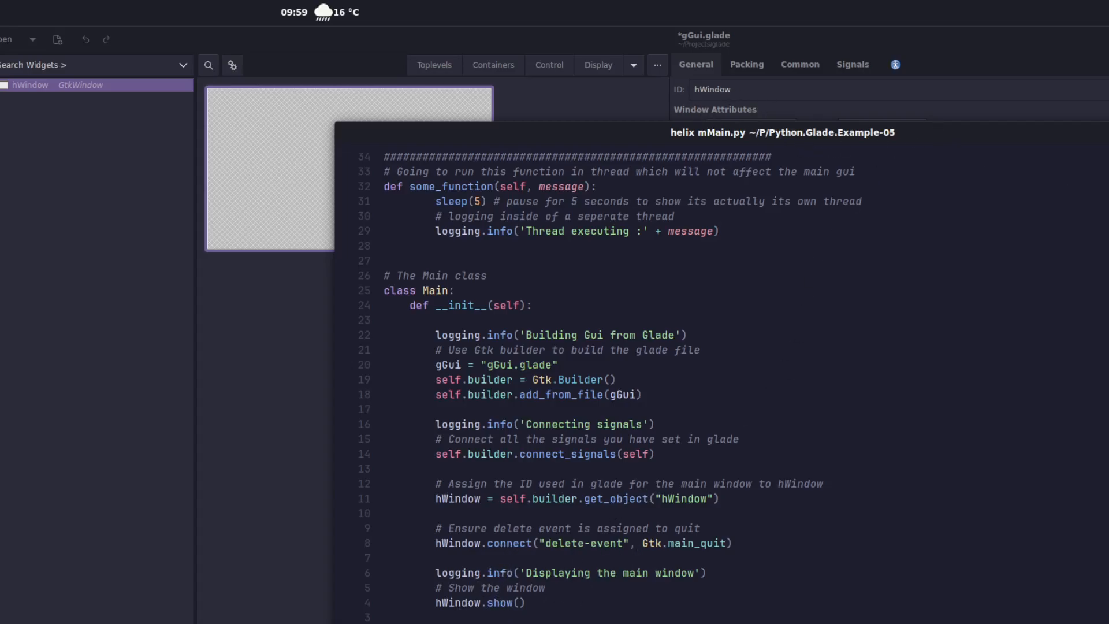
key(super+h)
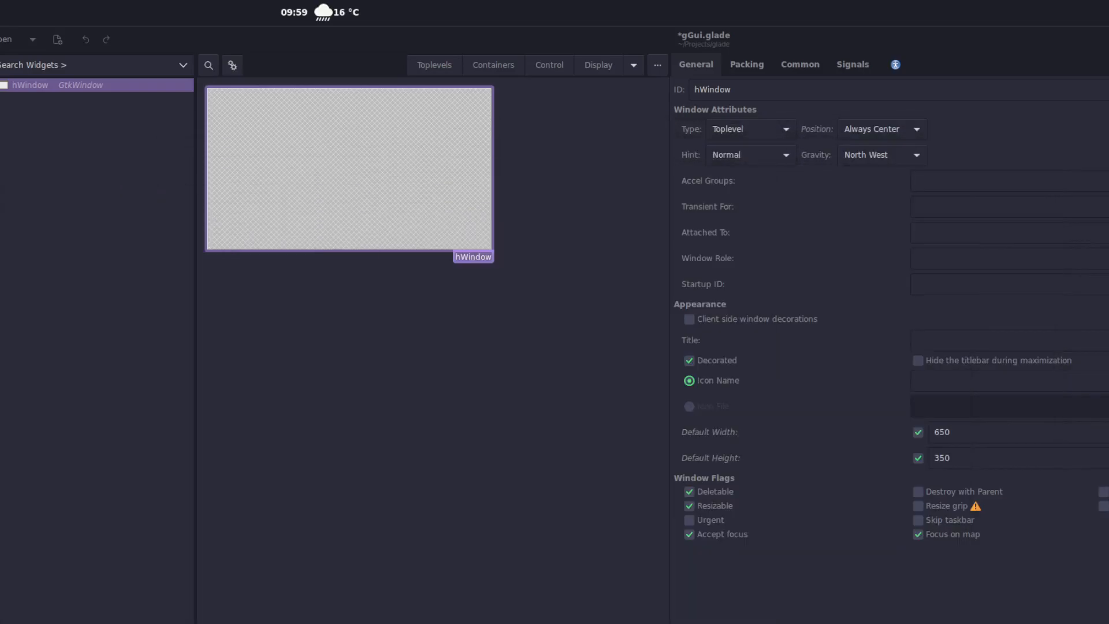
Preview the window, enlarge hWindow on the design canvas to match the previewed size, and close the preview.
click(236, 70)
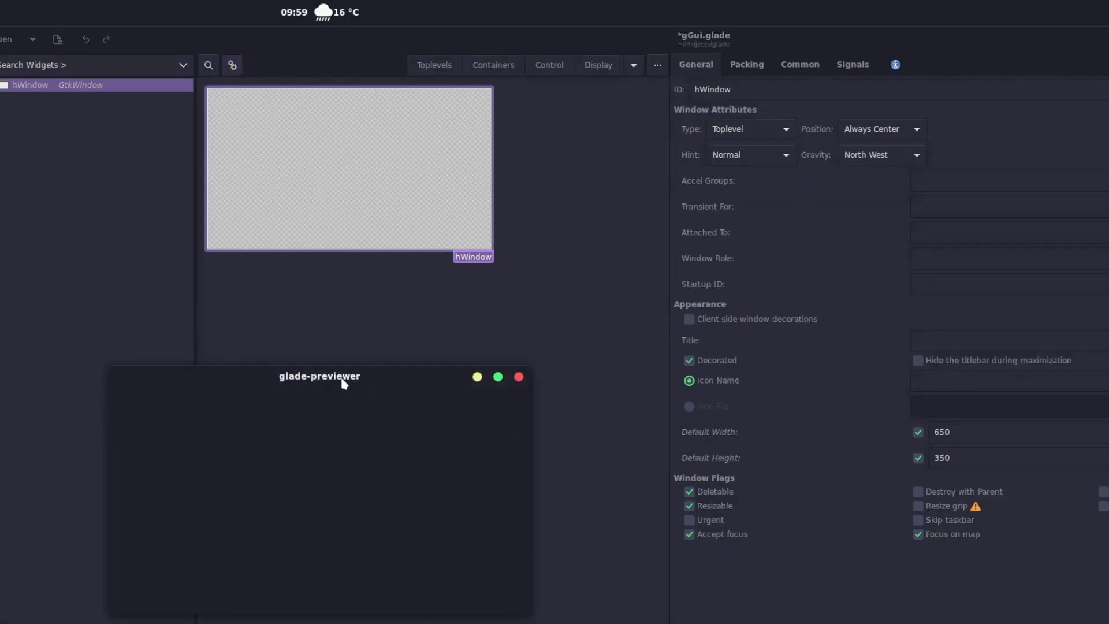
drag(351, 378, 619, 346)
drag(422, 287, 419, 97)
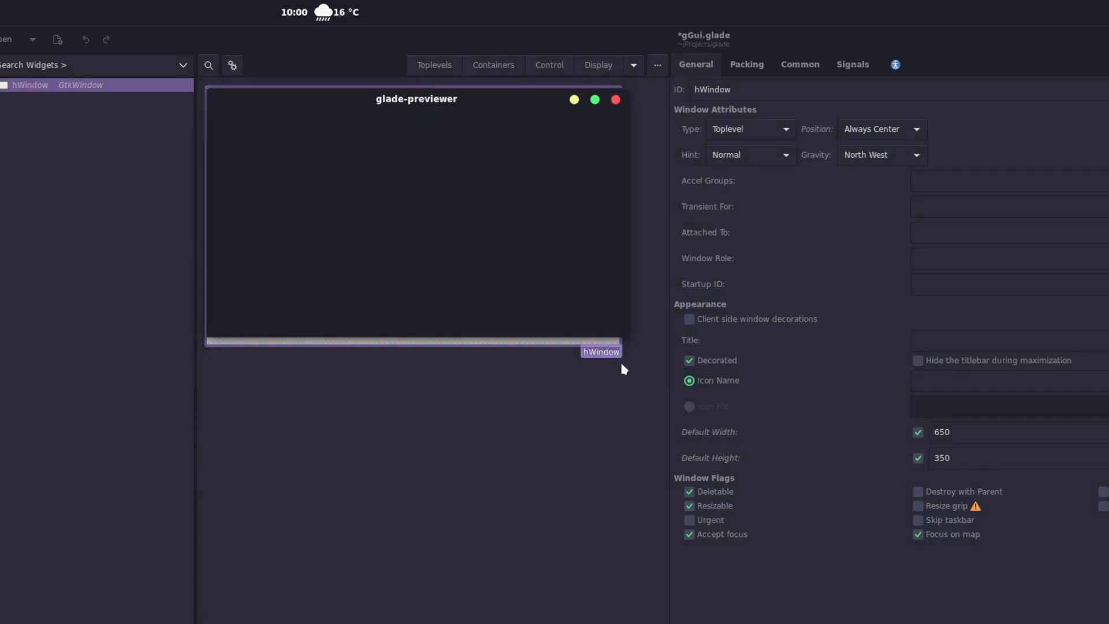
drag(610, 352, 620, 348)
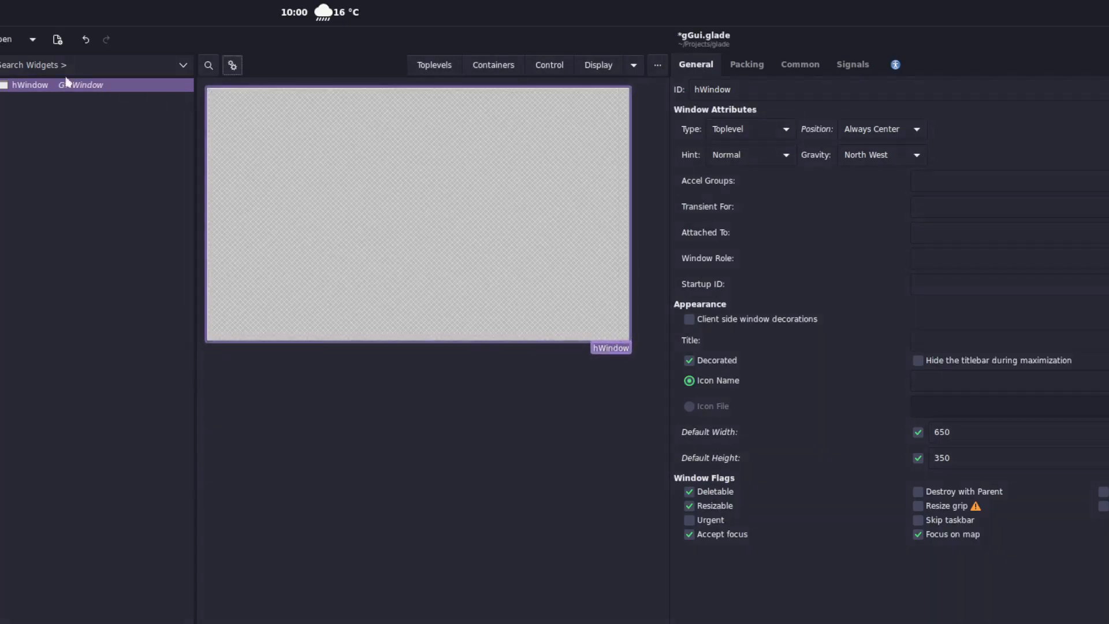
drag(446, 99, 520, 443)
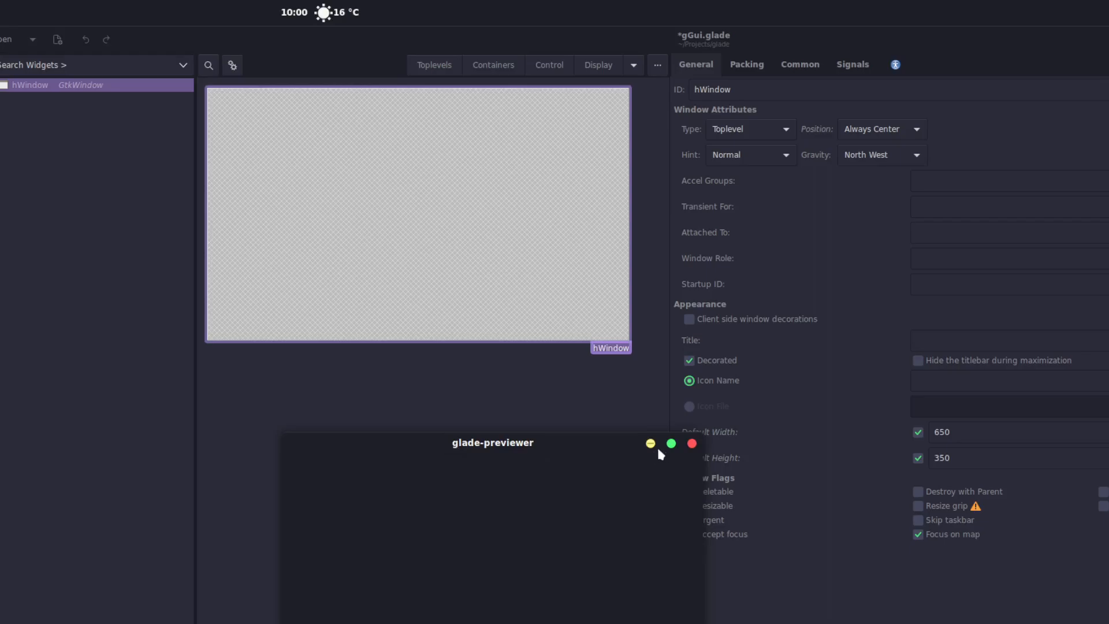
click(692, 443)
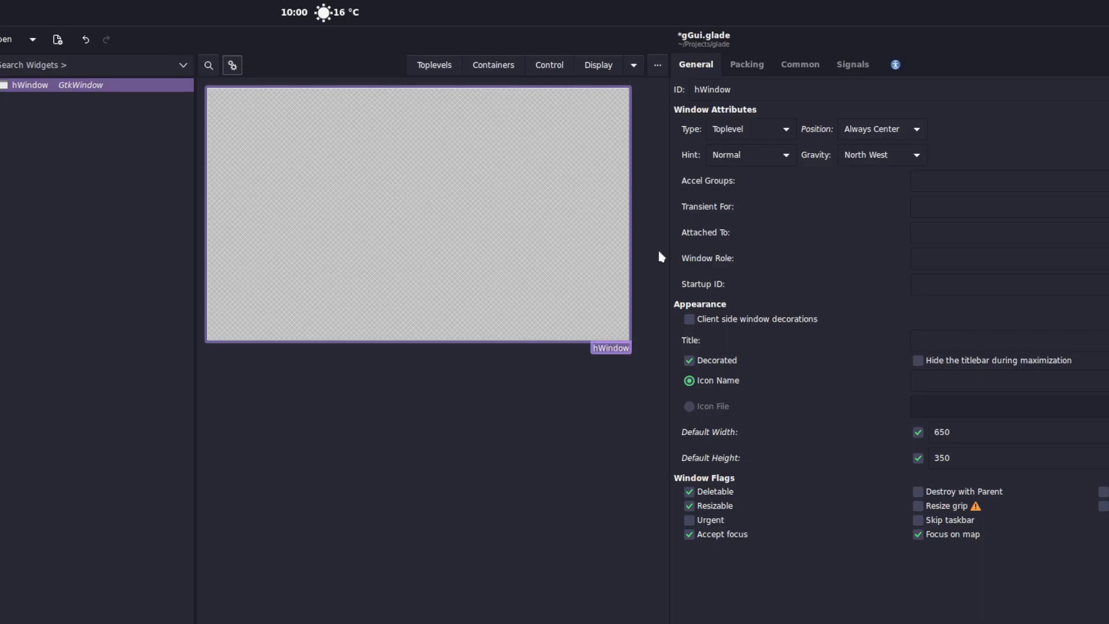
Enable client side window decorations for hWindow and place a GtkHeaderBar in its titlebar area.
click(689, 320)
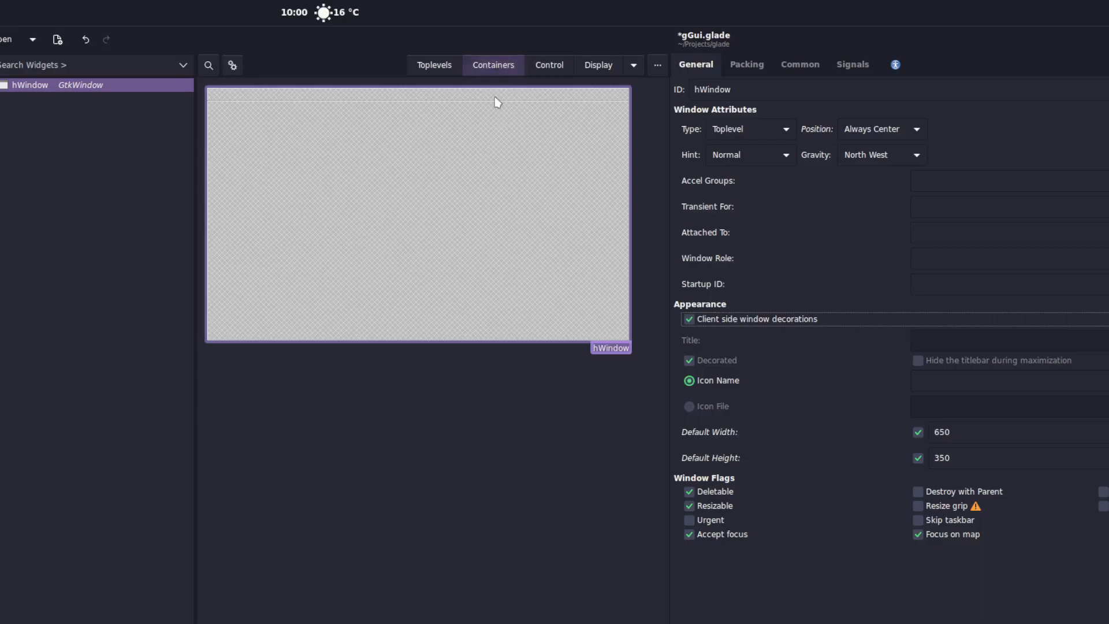
click(497, 71)
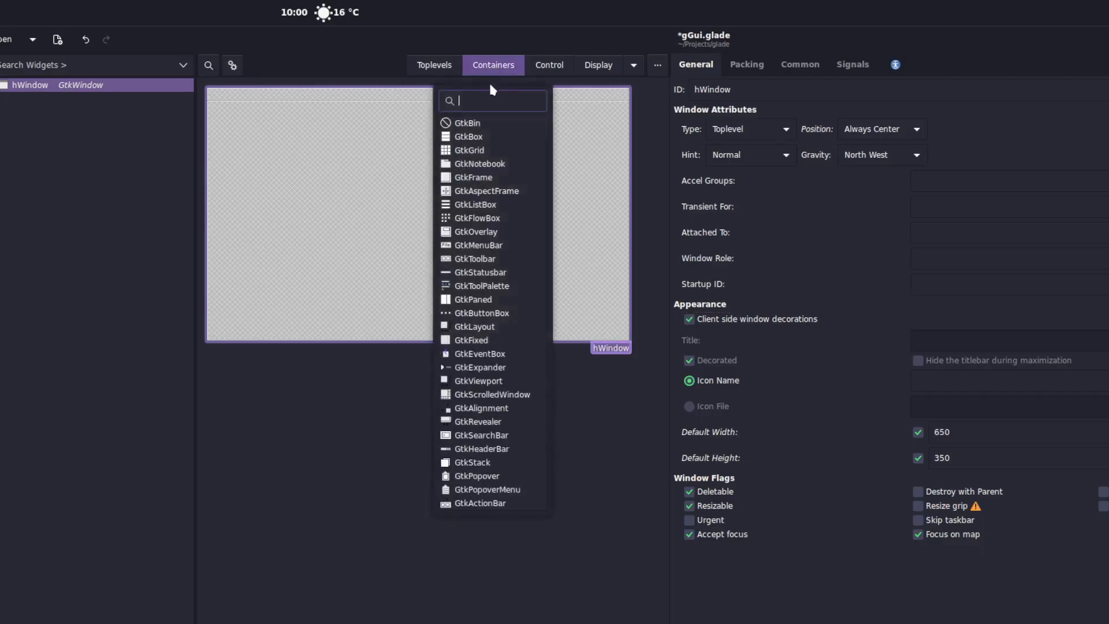
text(header)
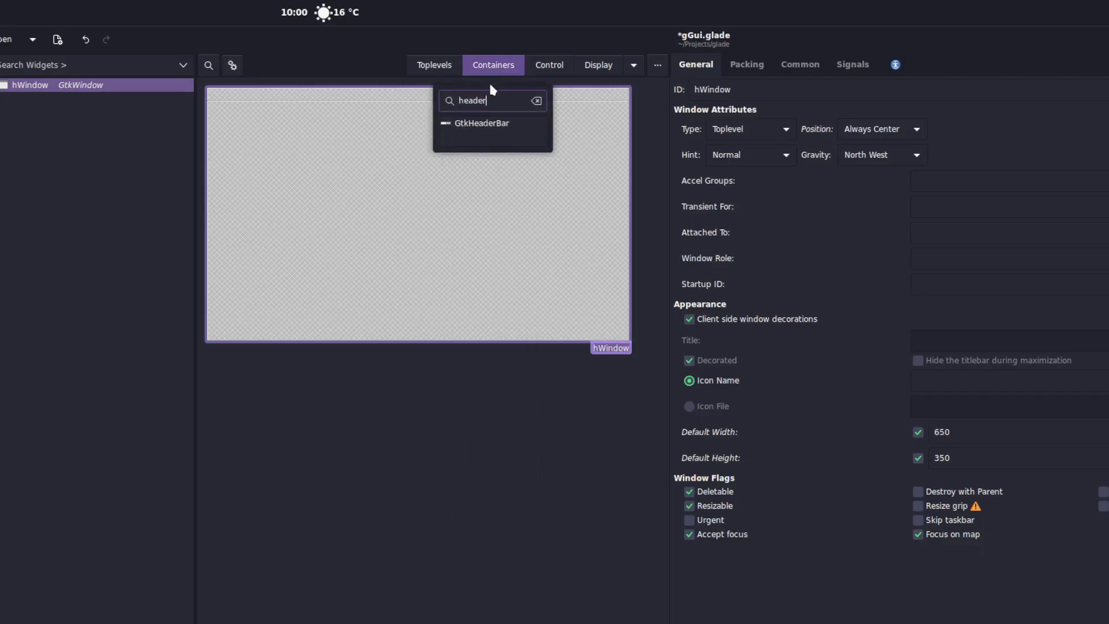
click(480, 123)
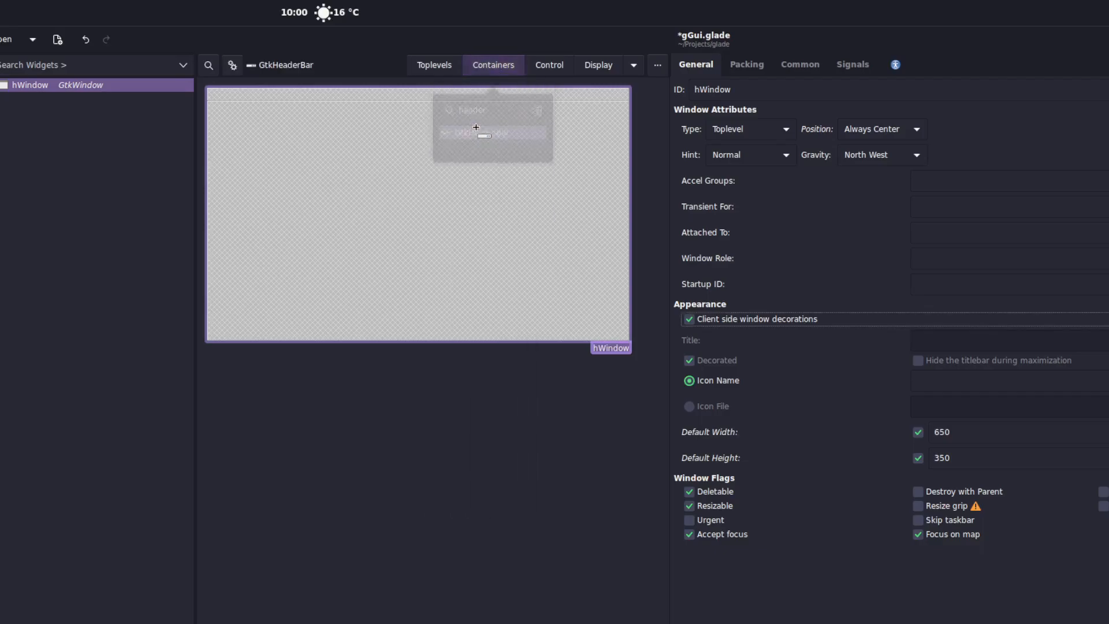
click(460, 101)
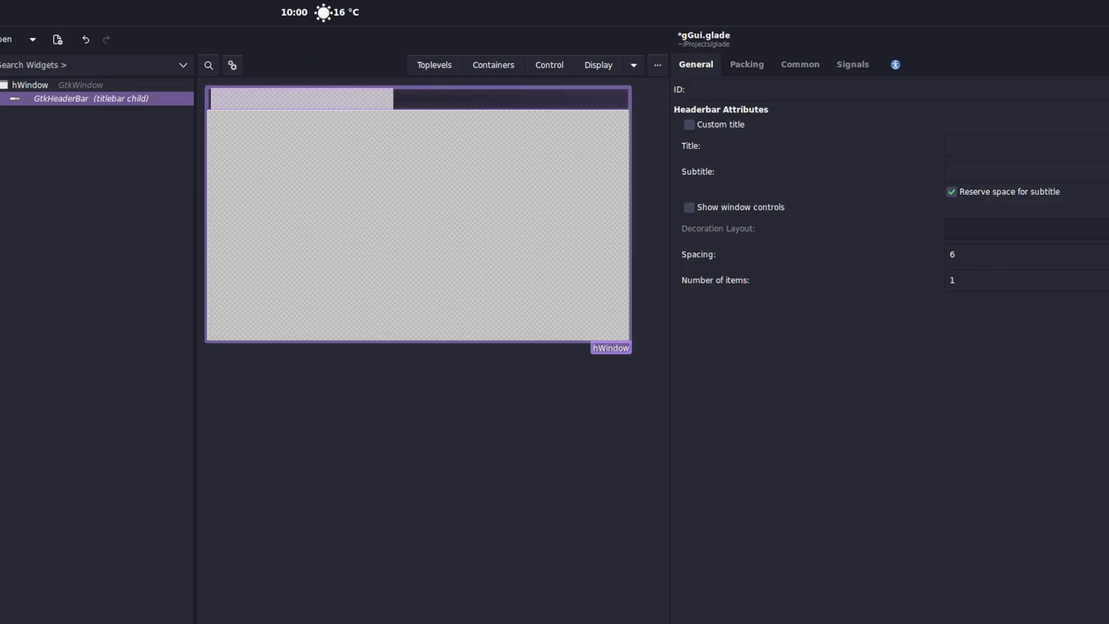
Set the header bar's number of items to 0 and its ID to headerbar.
click(982, 280)
text(0)
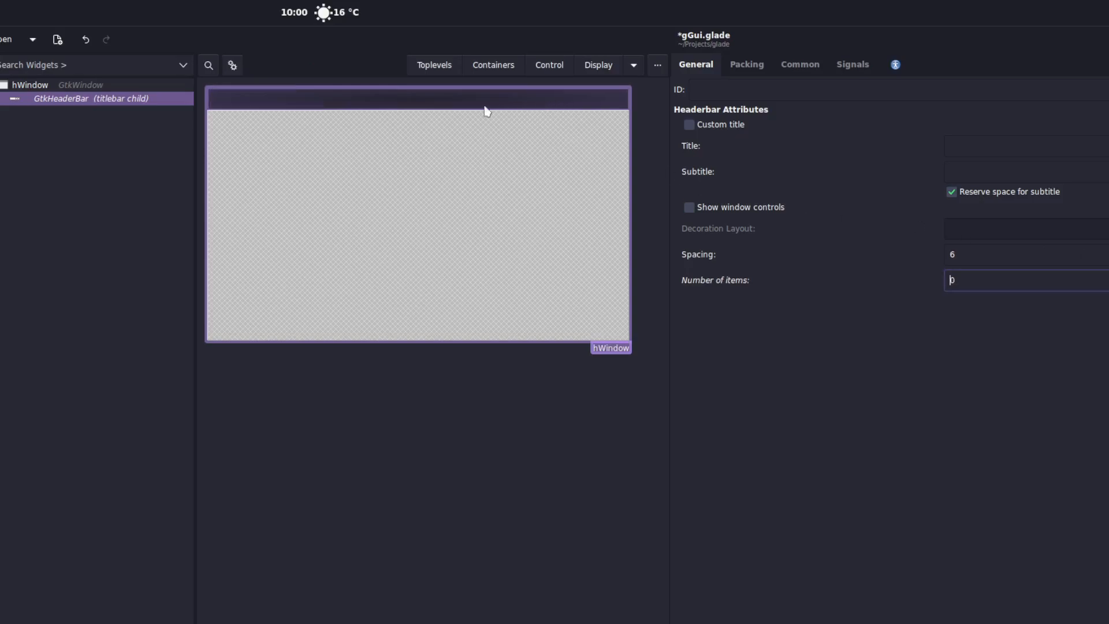
click(733, 90)
text(hea)
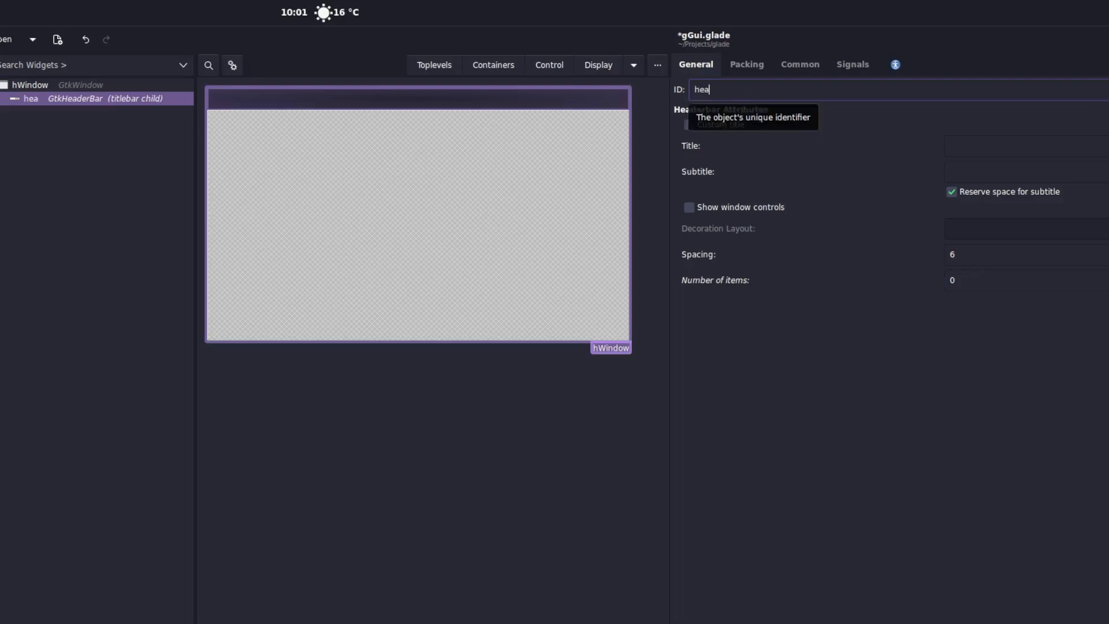
text(derbar)
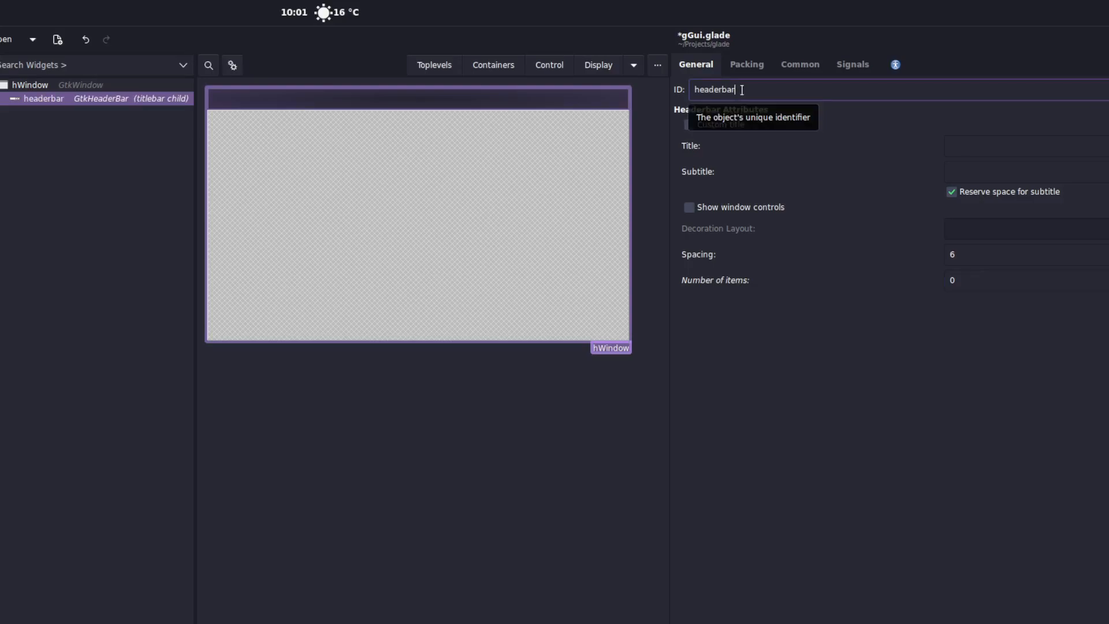
Set the header bar's title to ArcoLinux.
click(1016, 147)
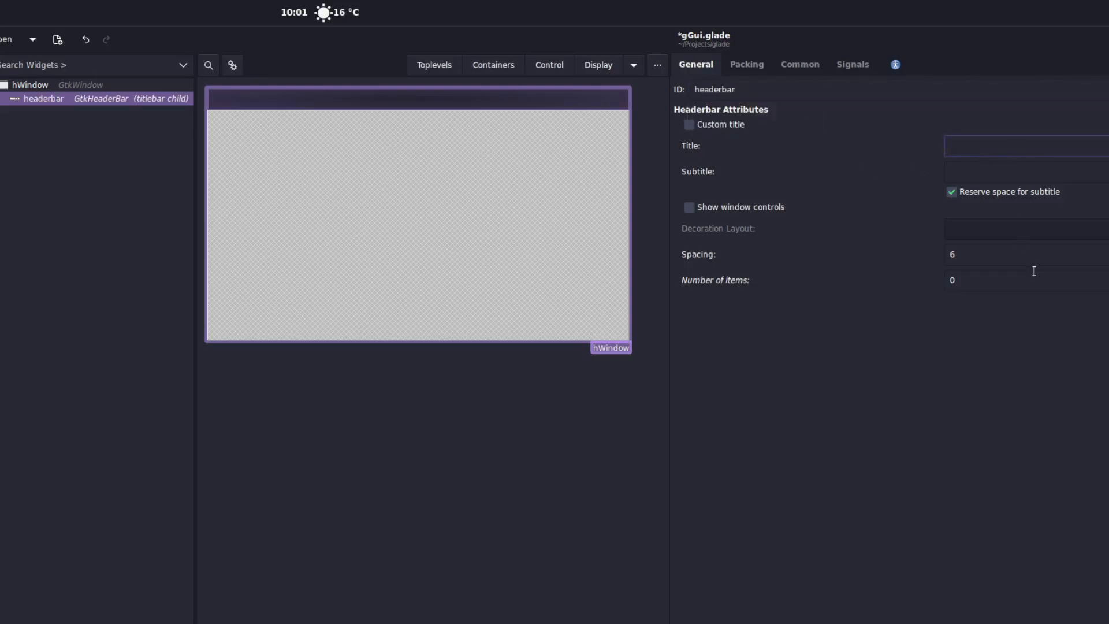
text(Arcol)
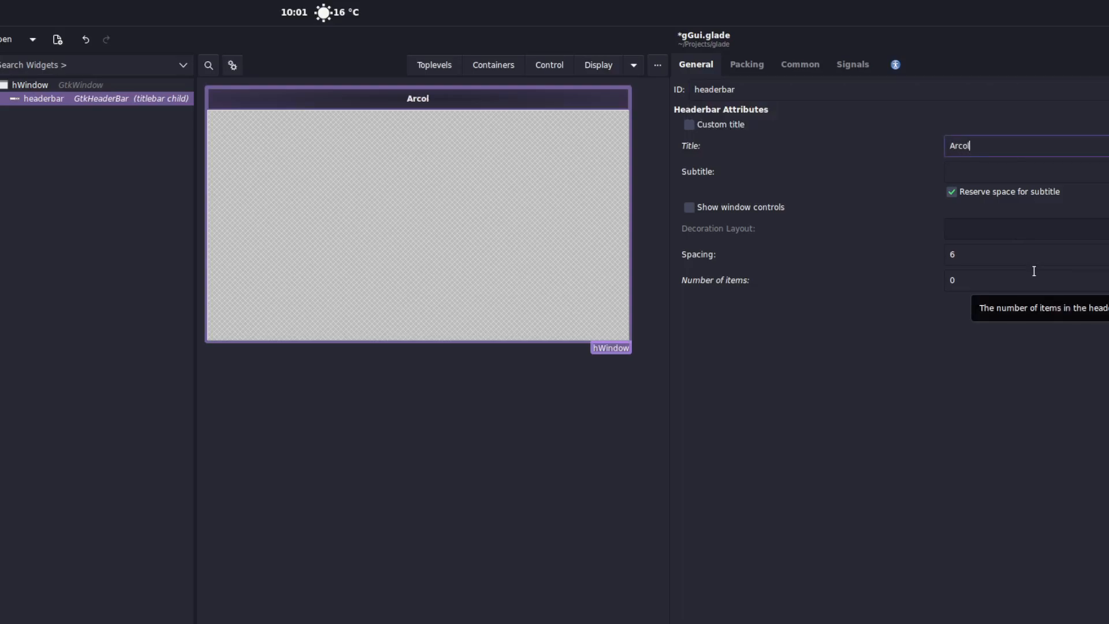
text(Linux)
drag(991, 148, 971, 151)
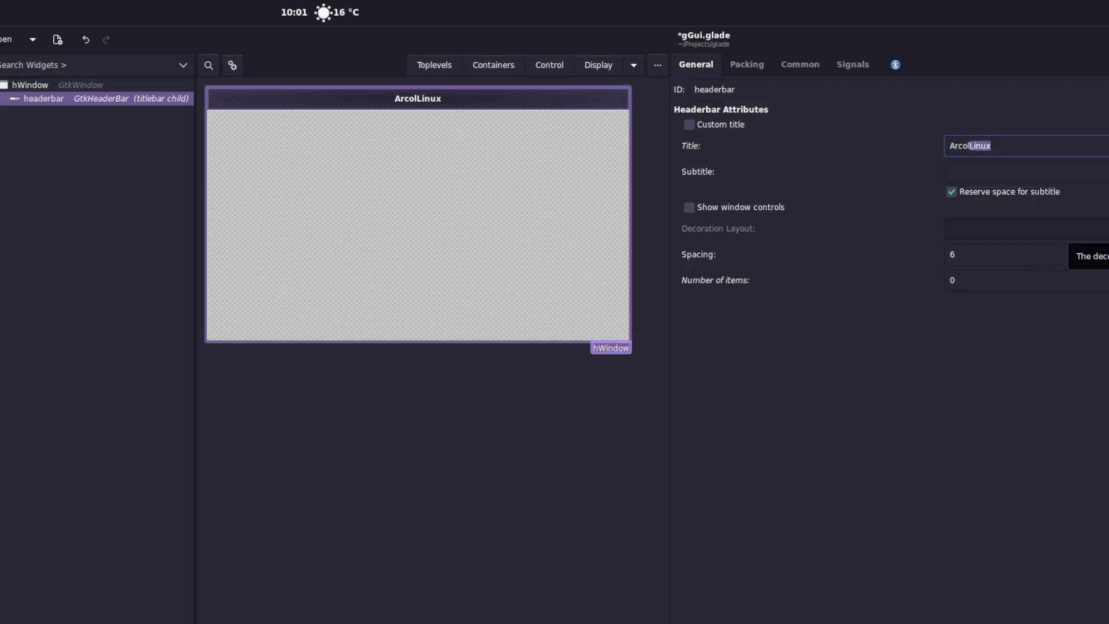
key(BackSpace)
key(BackSpace)
text(Linux)
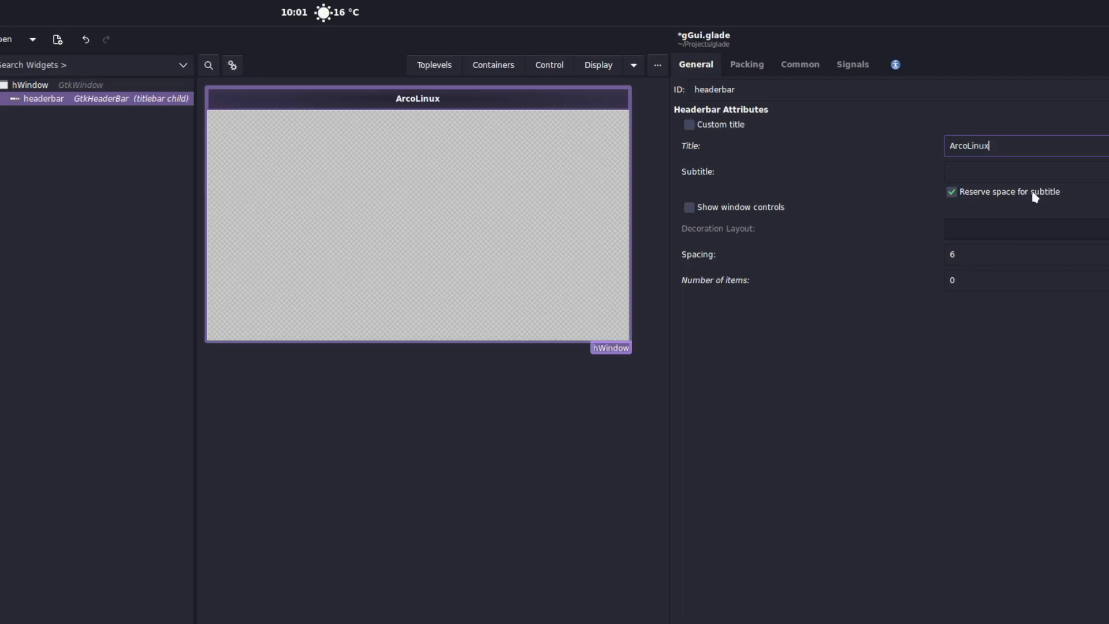
Set the header bar's subtitle to Arco-Application.
click(1004, 171)
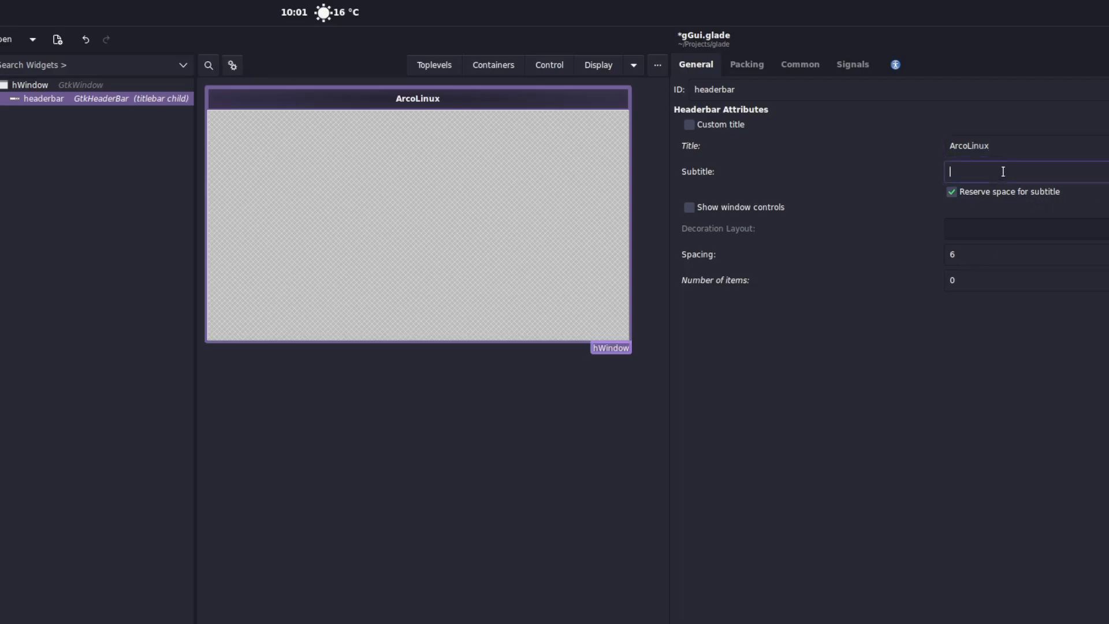
text(Arco-Applicat)
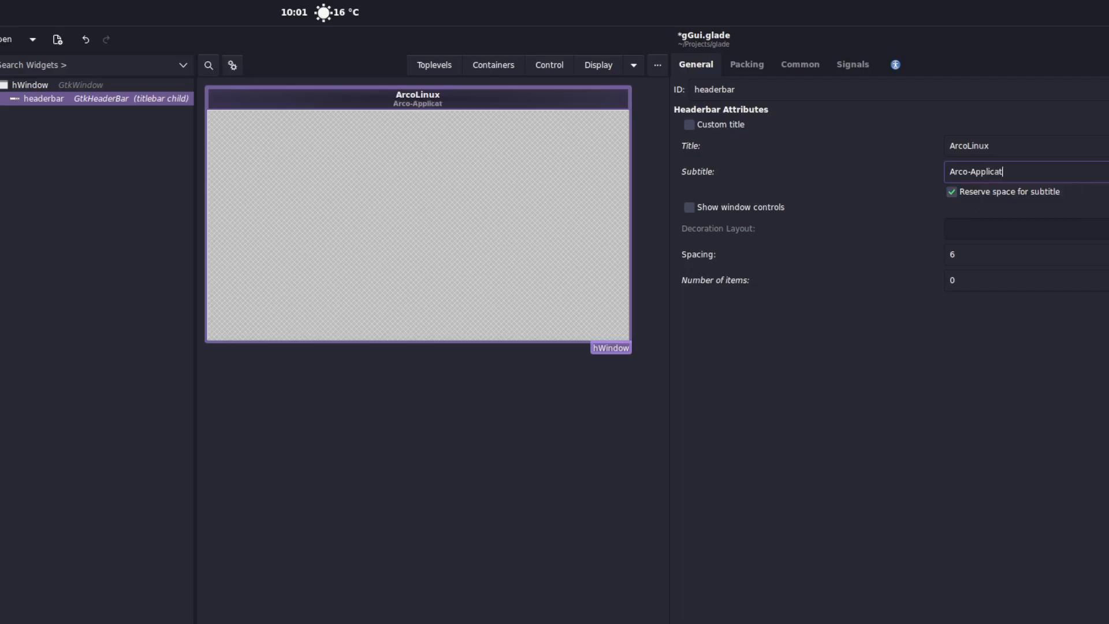
text(ion)
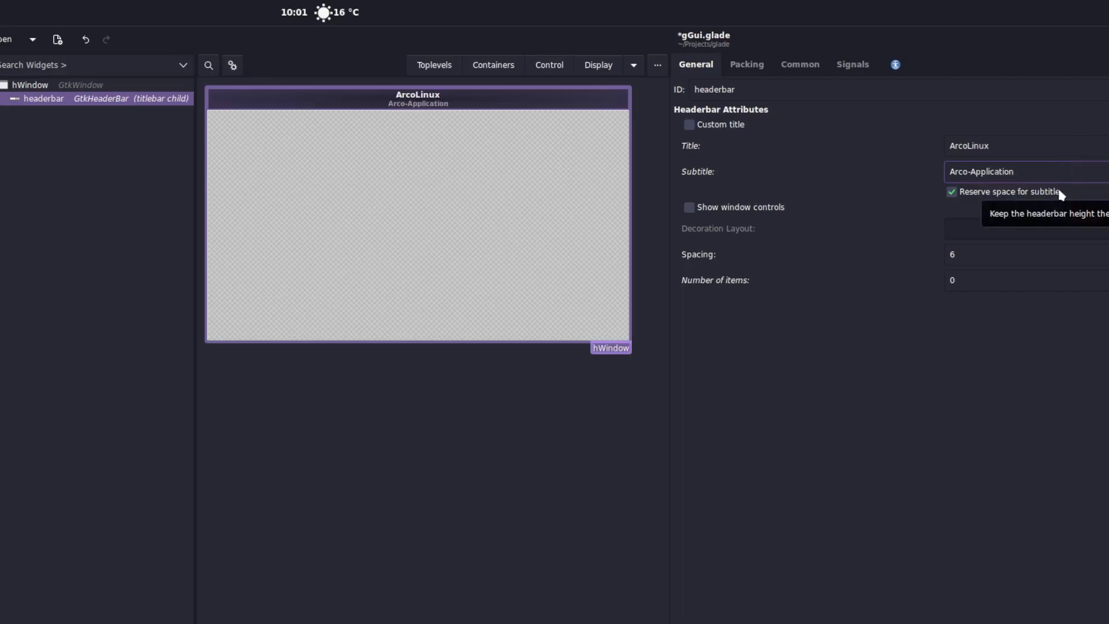
Preview the window with its title and subtitle, move the preview around, and close it.
click(234, 66)
drag(366, 379, 531, 332)
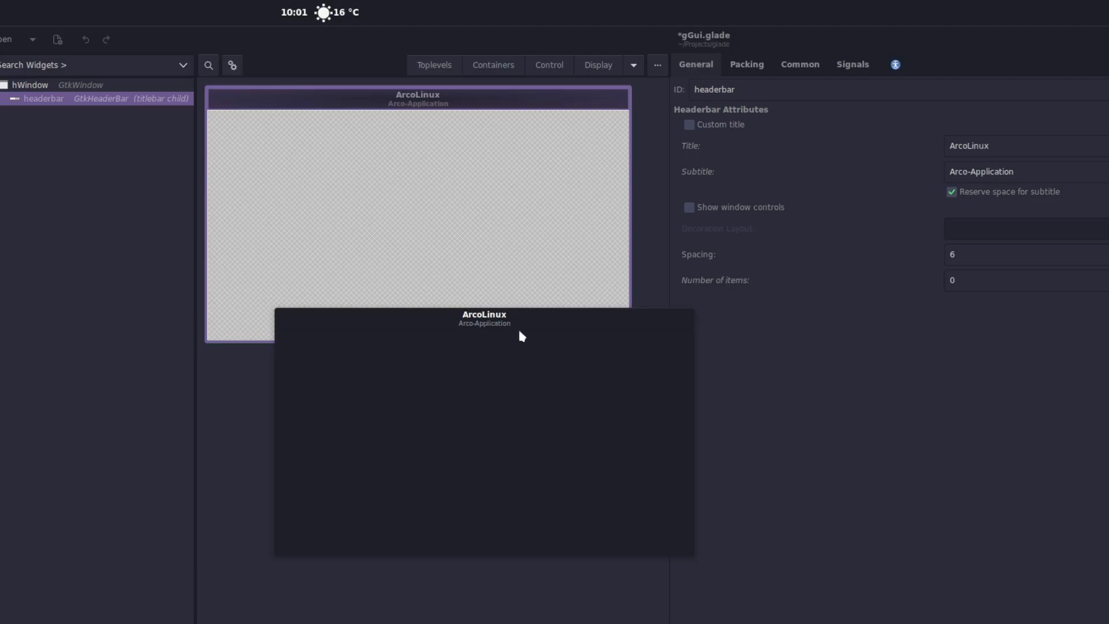
drag(603, 324, 570, 321)
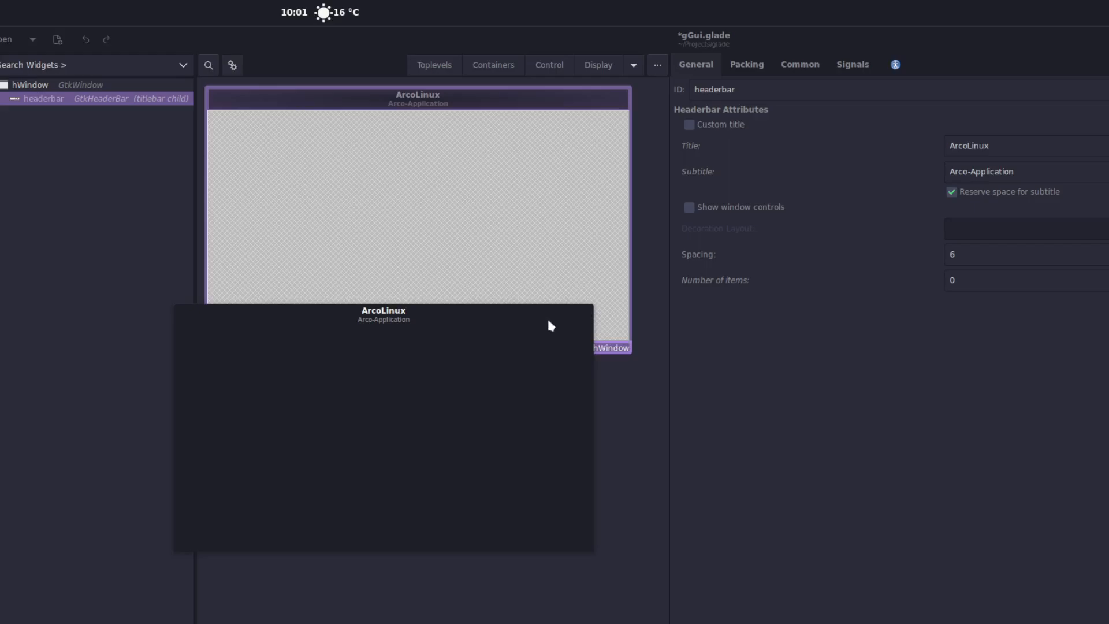
right_click(526, 320)
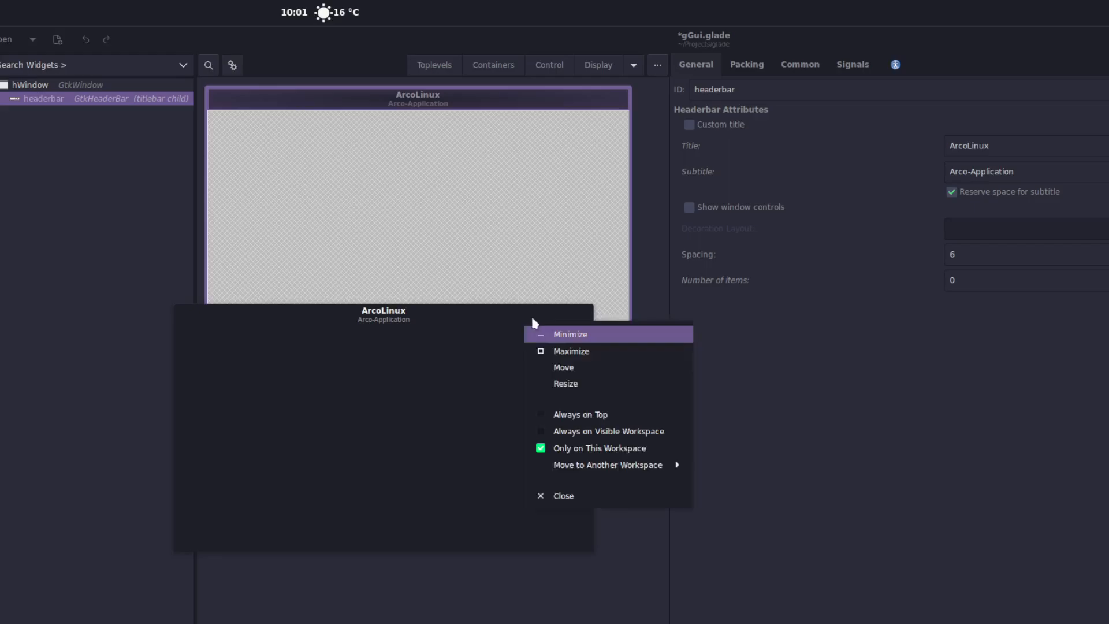
click(567, 501)
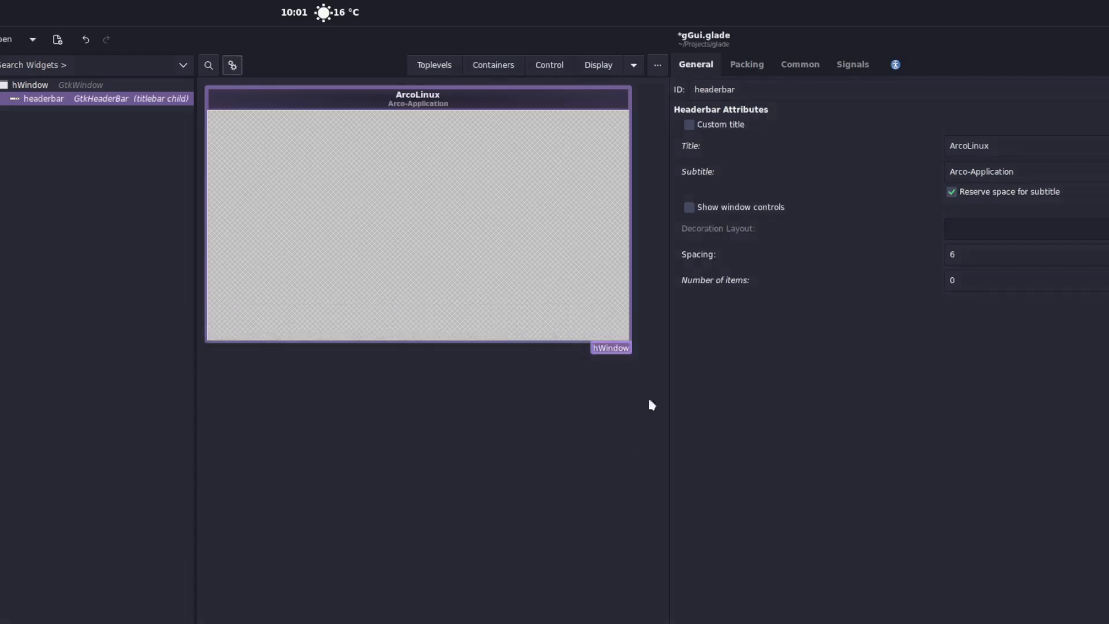
Enable window controls on the header bar and check them in a preview of the window.
click(690, 209)
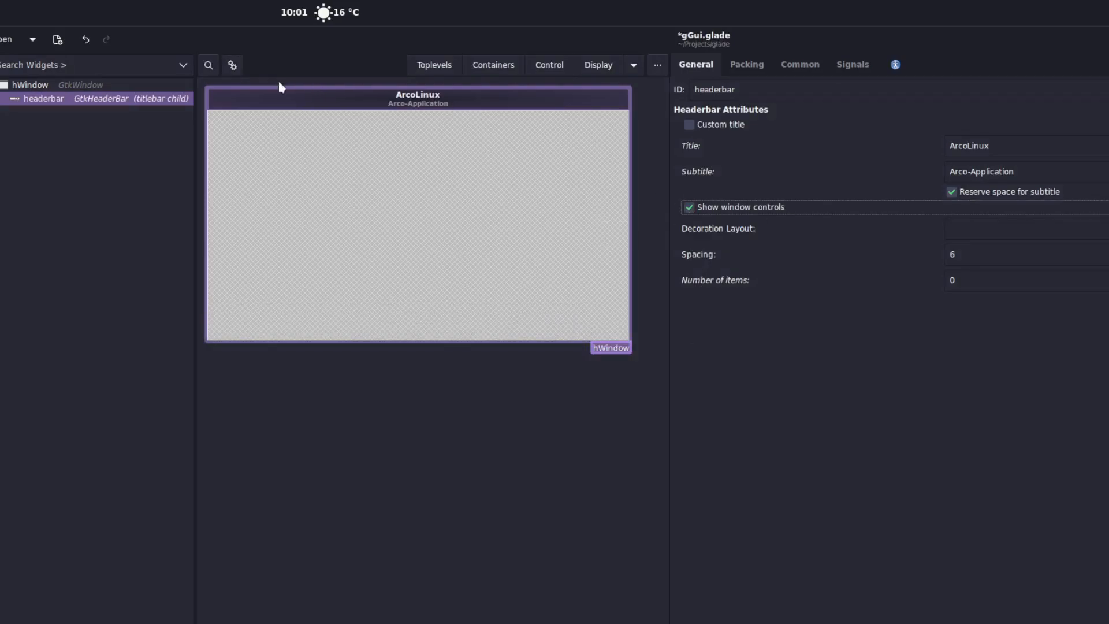
click(239, 68)
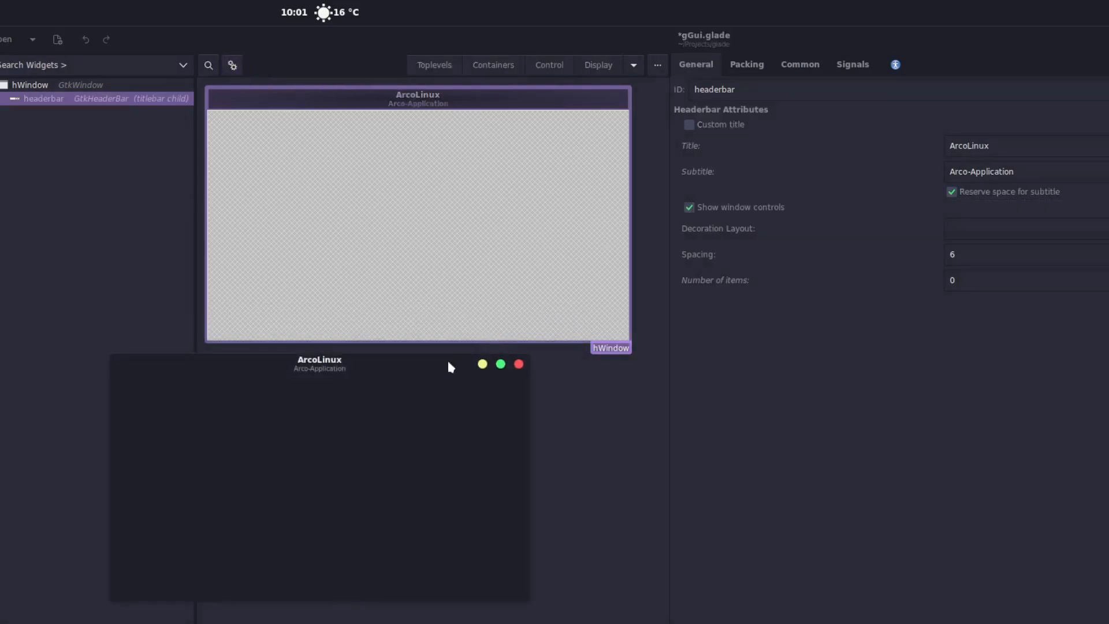
drag(453, 364, 564, 257)
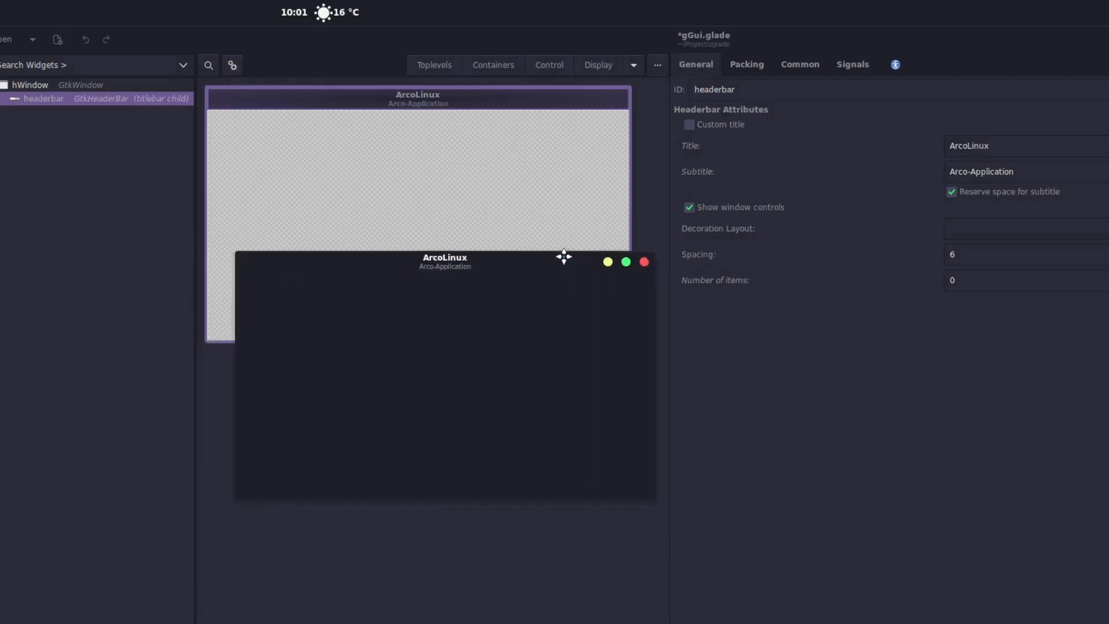
click(644, 262)
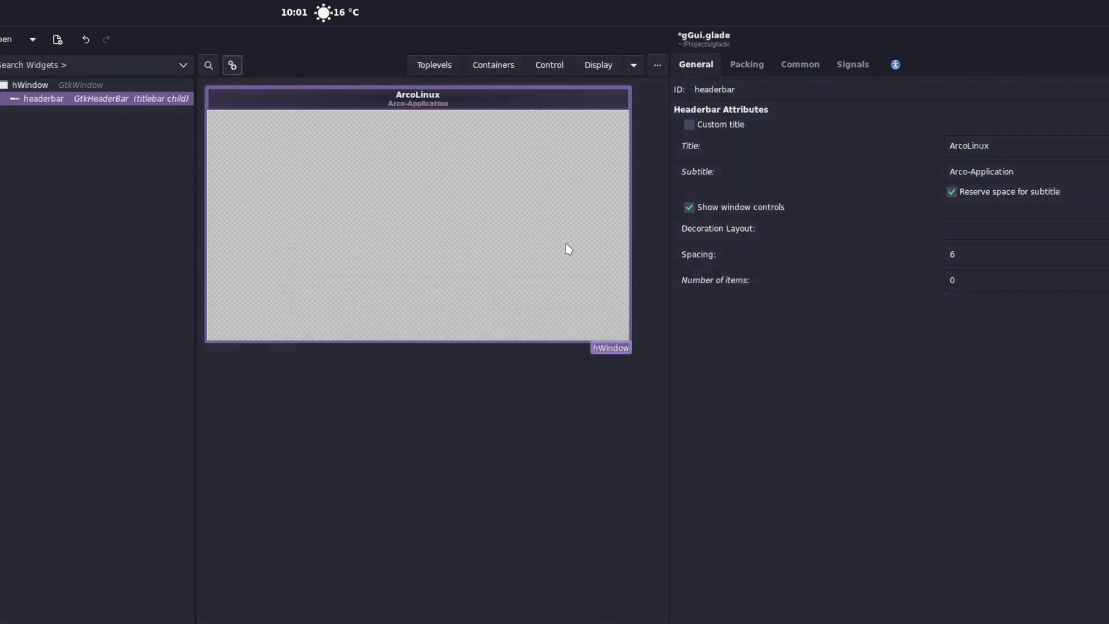
Try placing a GtkLabel in the empty content area of hWindow.
click(51, 87)
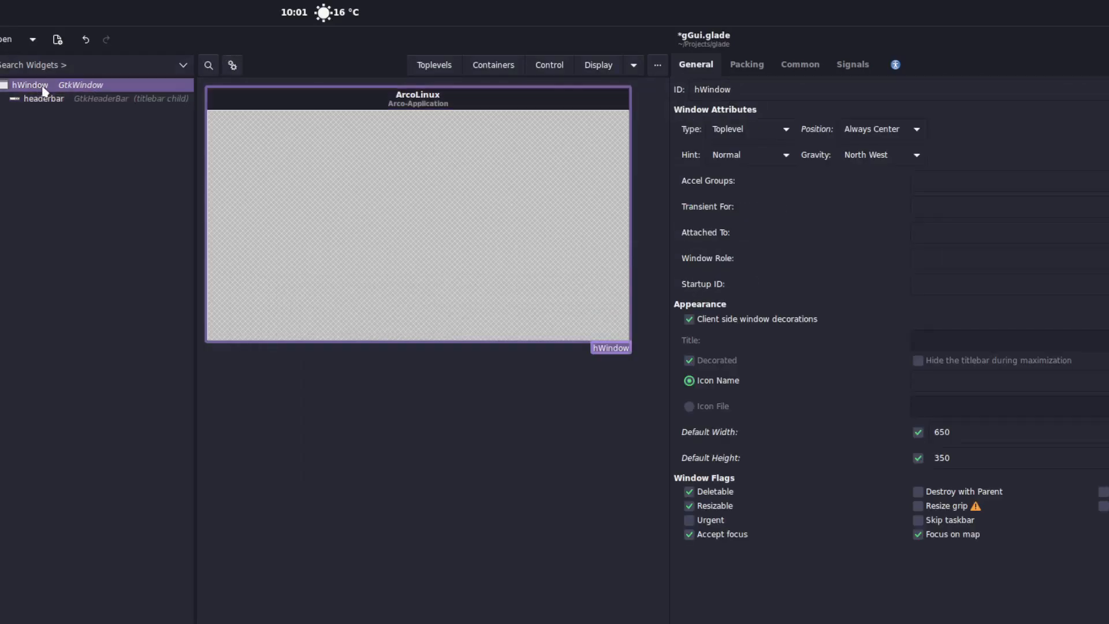
click(86, 101)
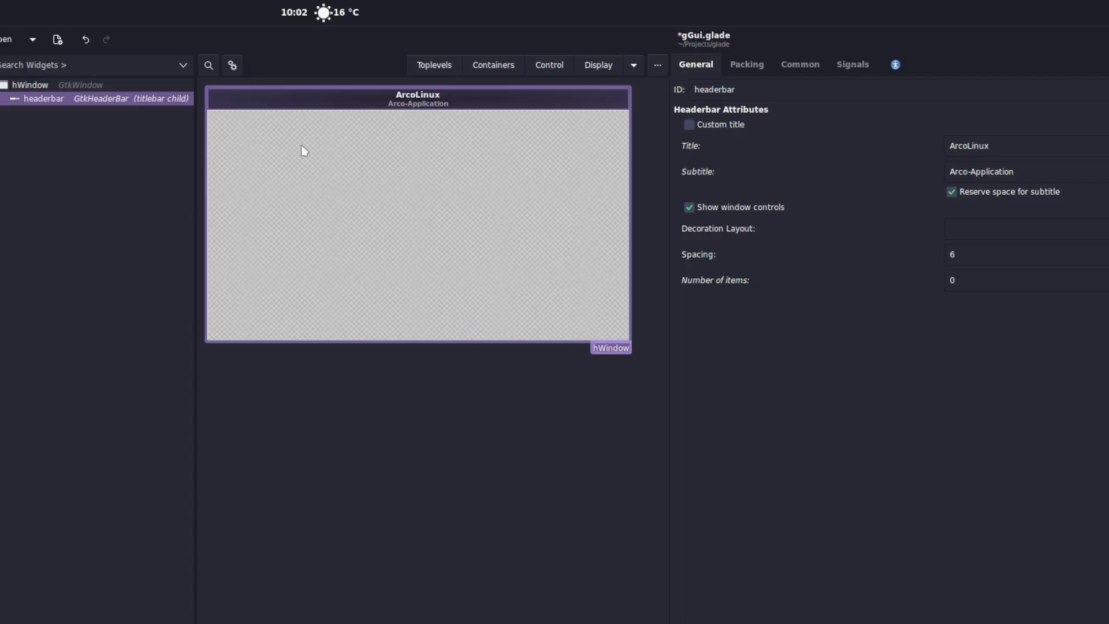
click(99, 88)
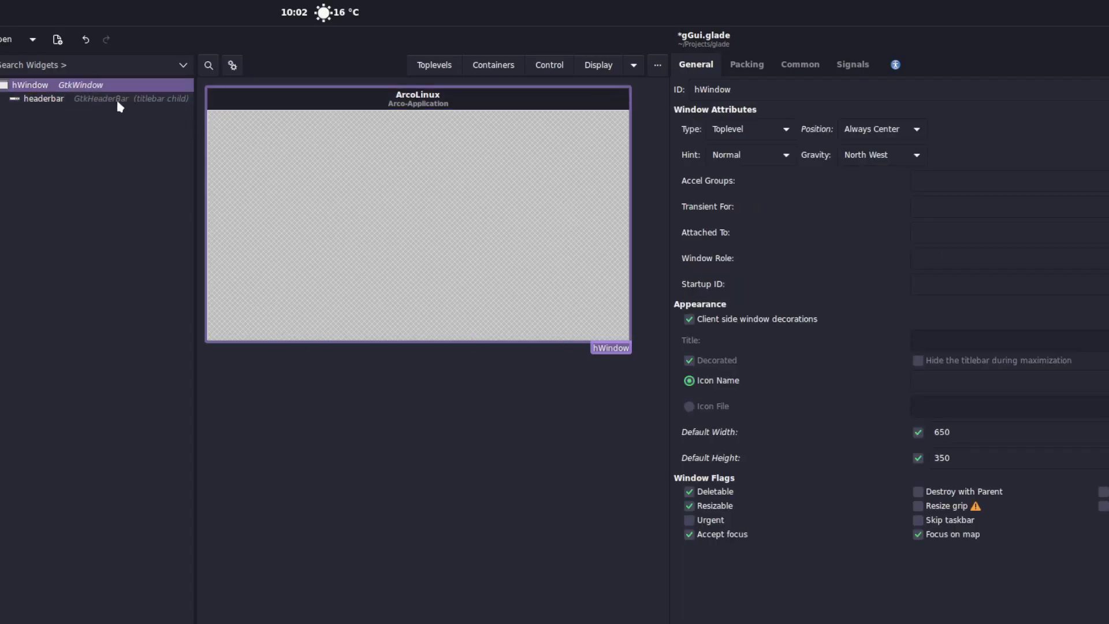
click(593, 77)
click(585, 118)
click(392, 236)
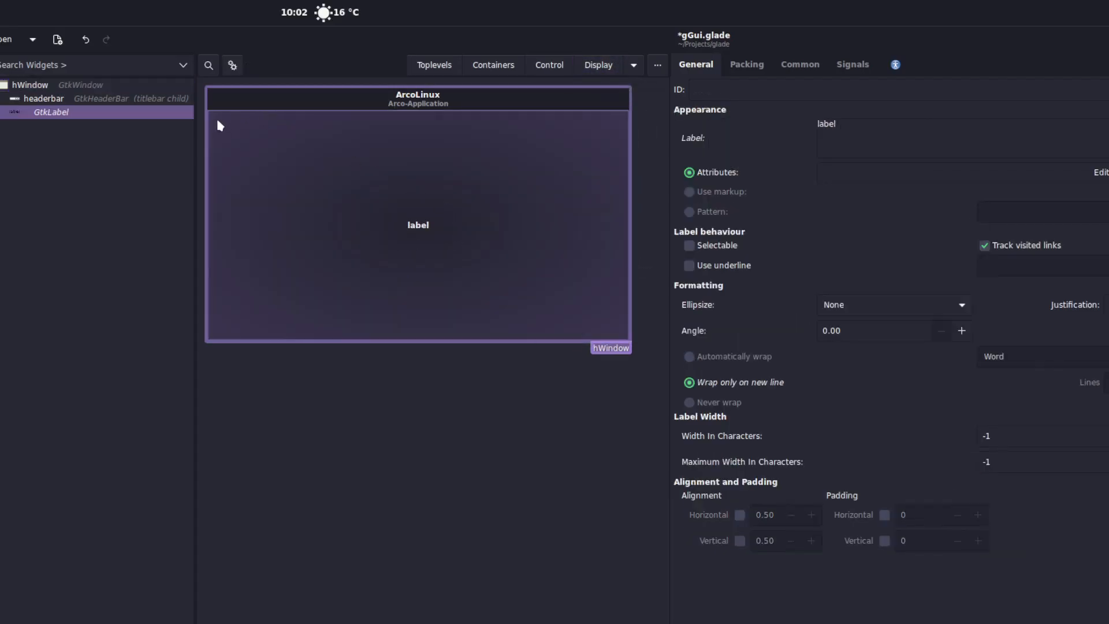
click(598, 67)
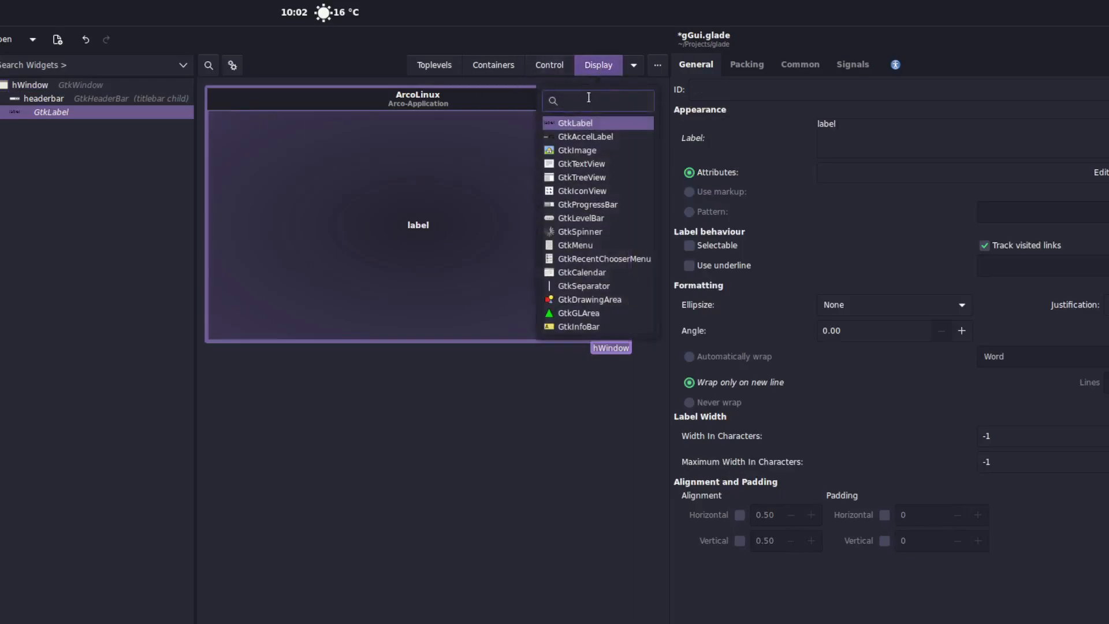
click(598, 68)
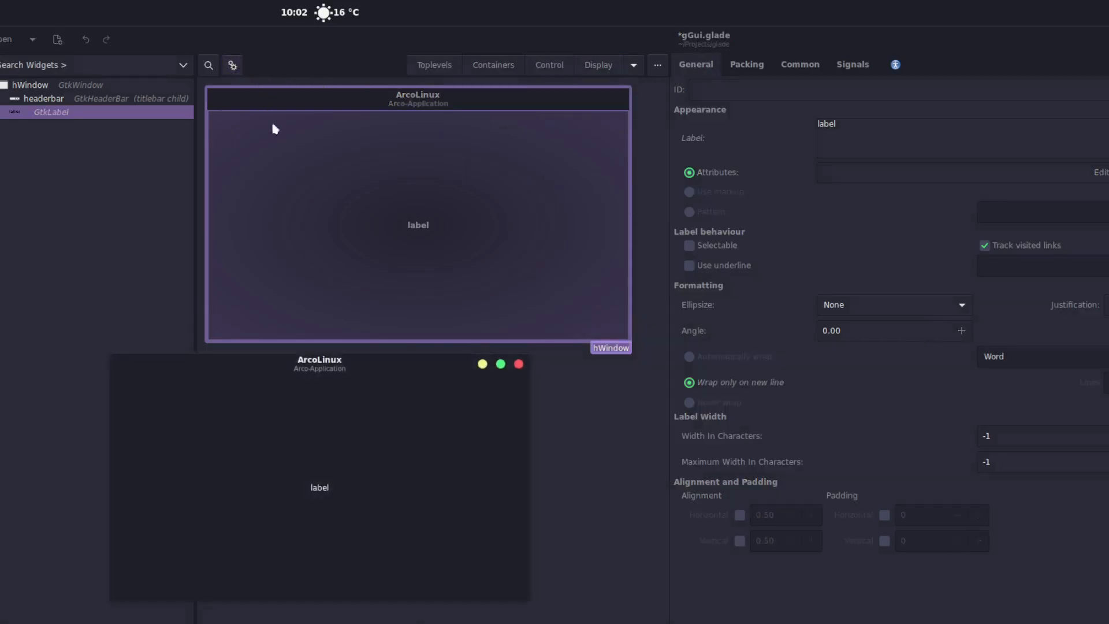
Preview the window with the label, resize and move the preview to test its behaviour, and close it.
drag(525, 598, 1108, 623)
key(super+q)
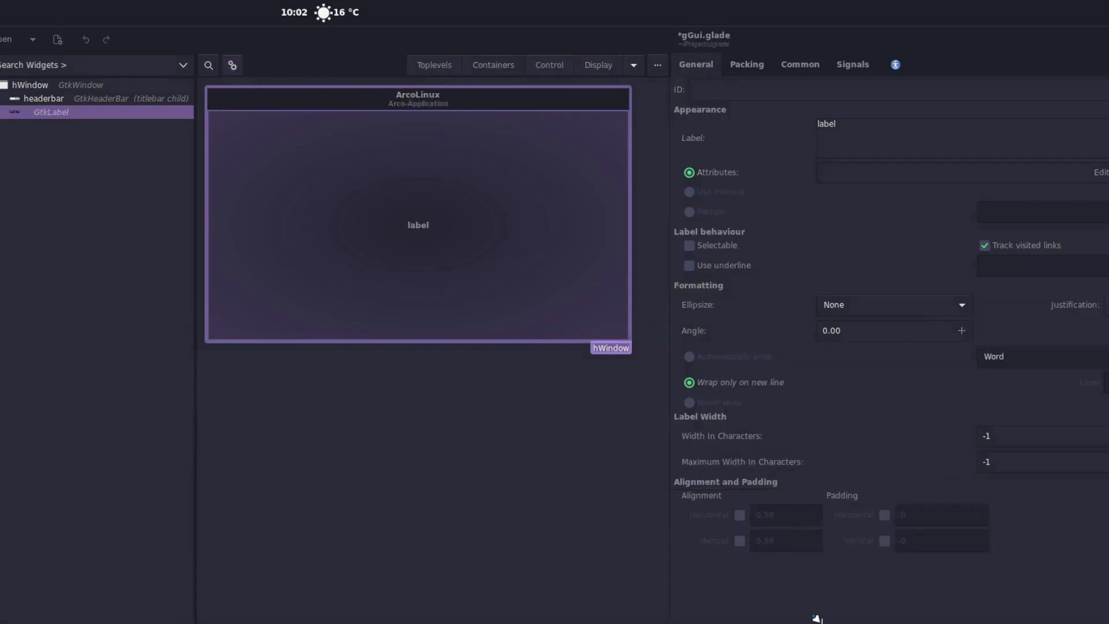
drag(855, 622, 346, 206)
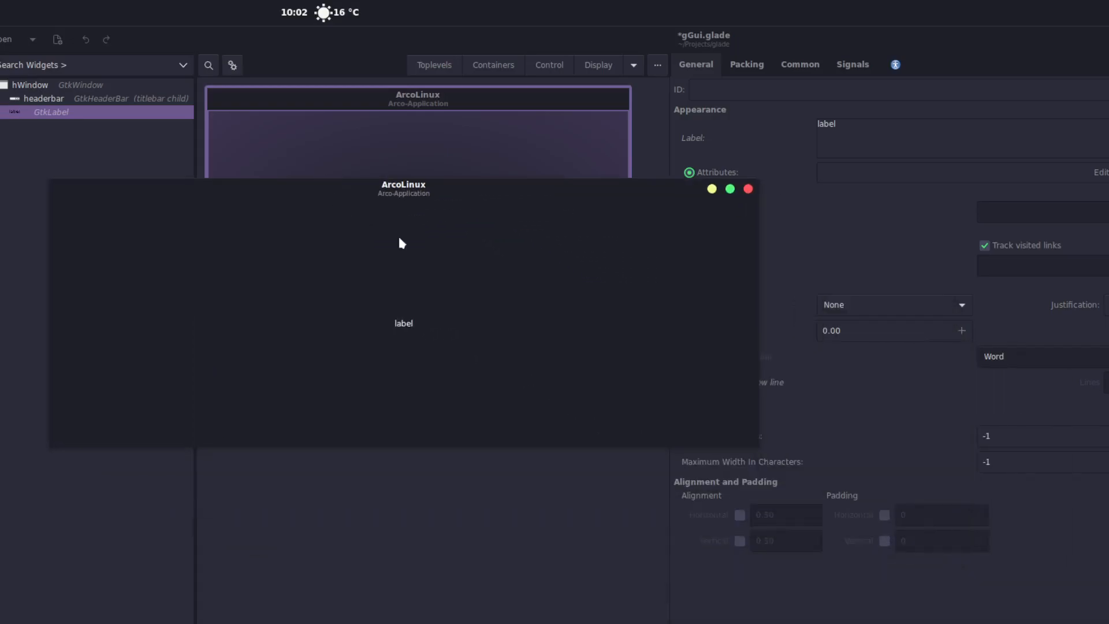
drag(756, 446, 609, 389)
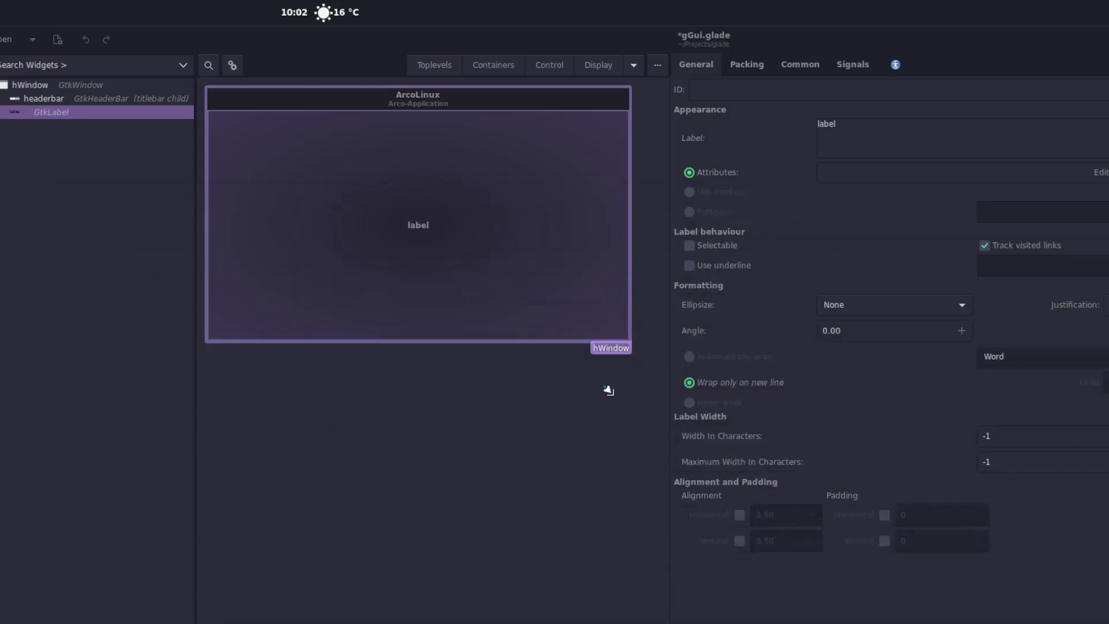
drag(693, 623, 346, 175)
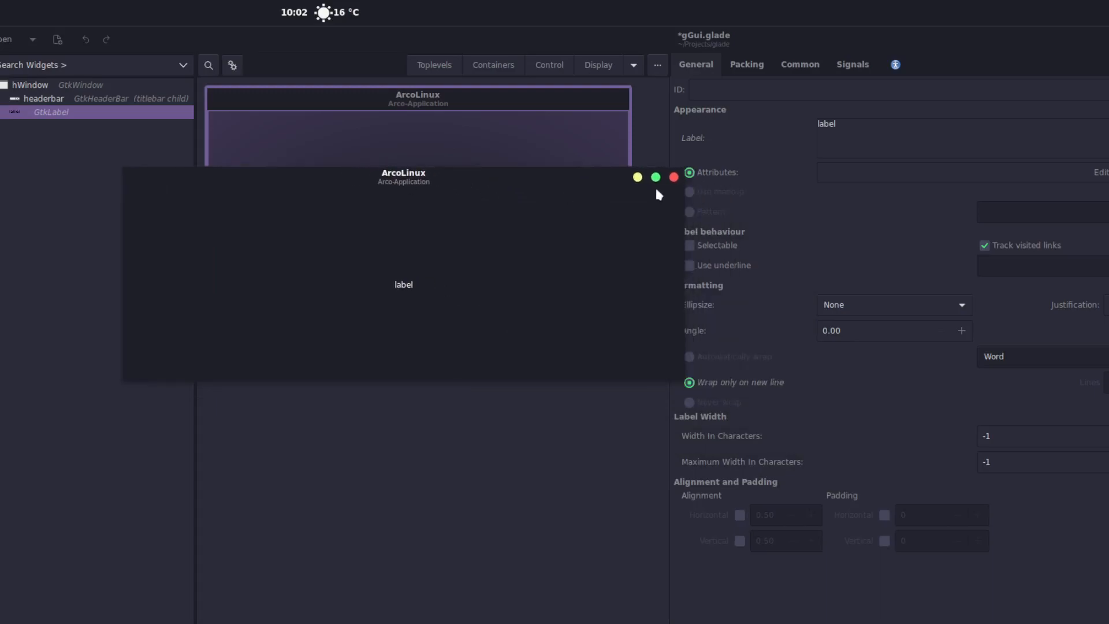
click(674, 177)
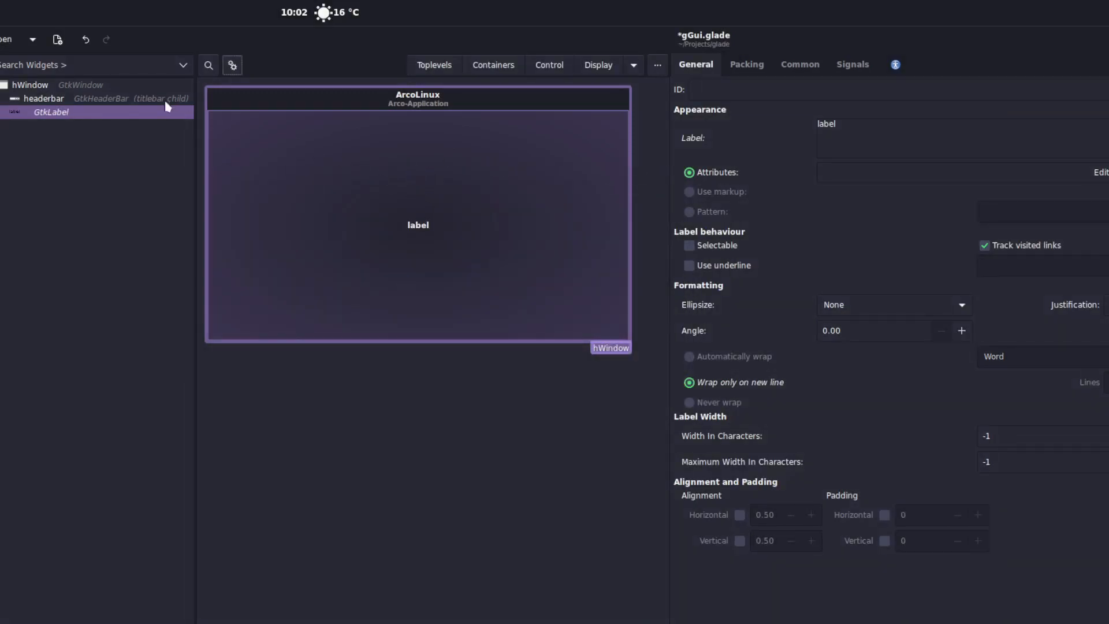
Delete the GtkLabel from hWindow's content area.
click(61, 97)
click(56, 111)
key(Delete)
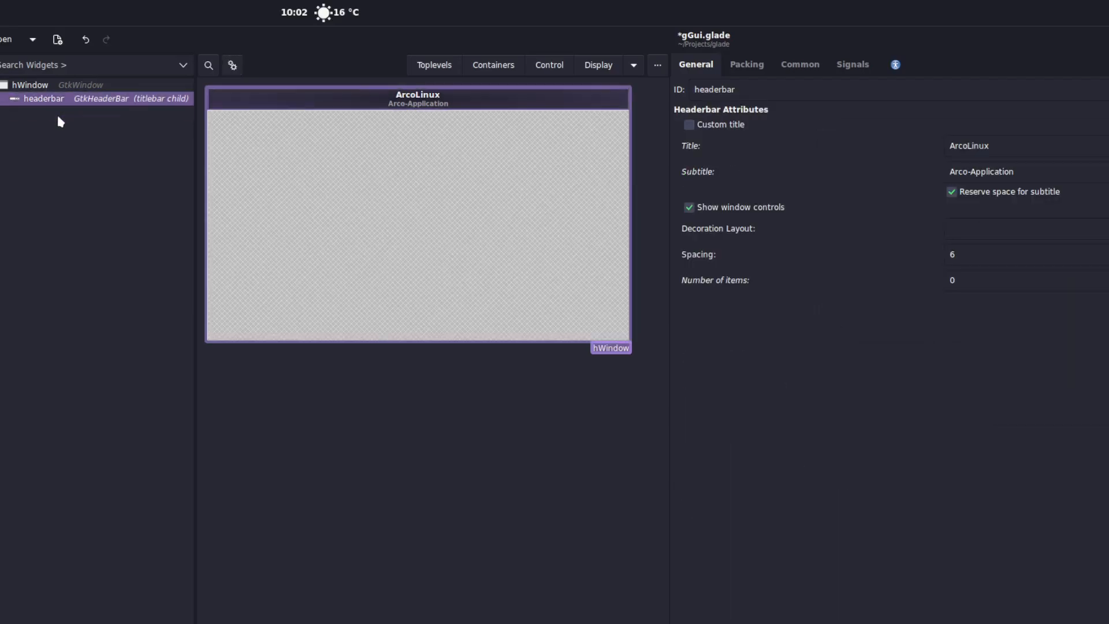
Place a GtkBox container in the content area of hWindow.
click(495, 67)
click(536, 101)
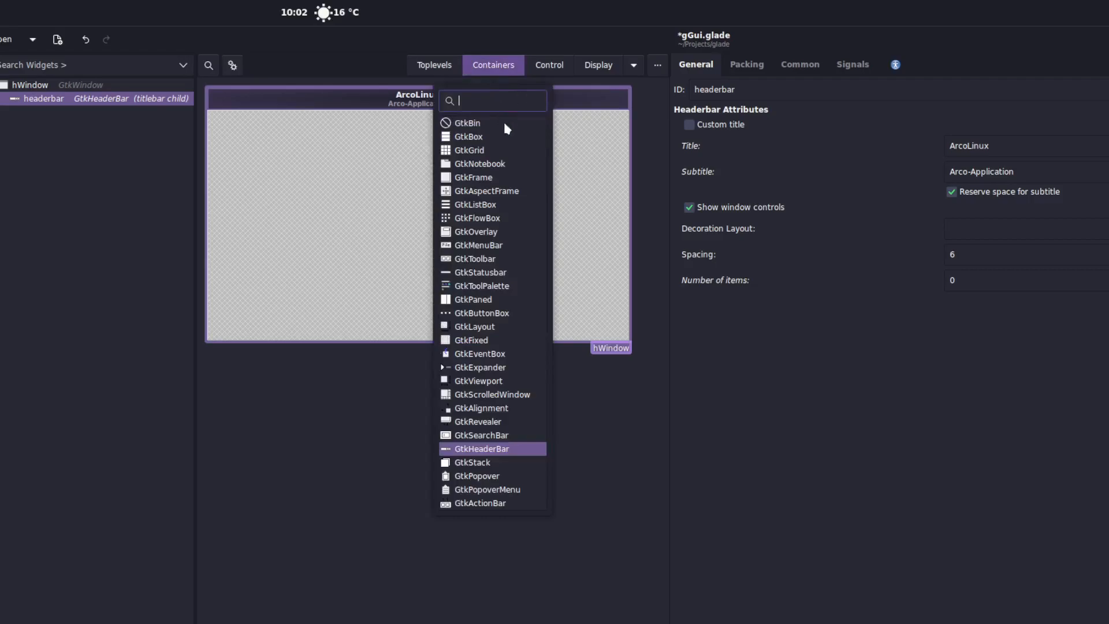
click(473, 138)
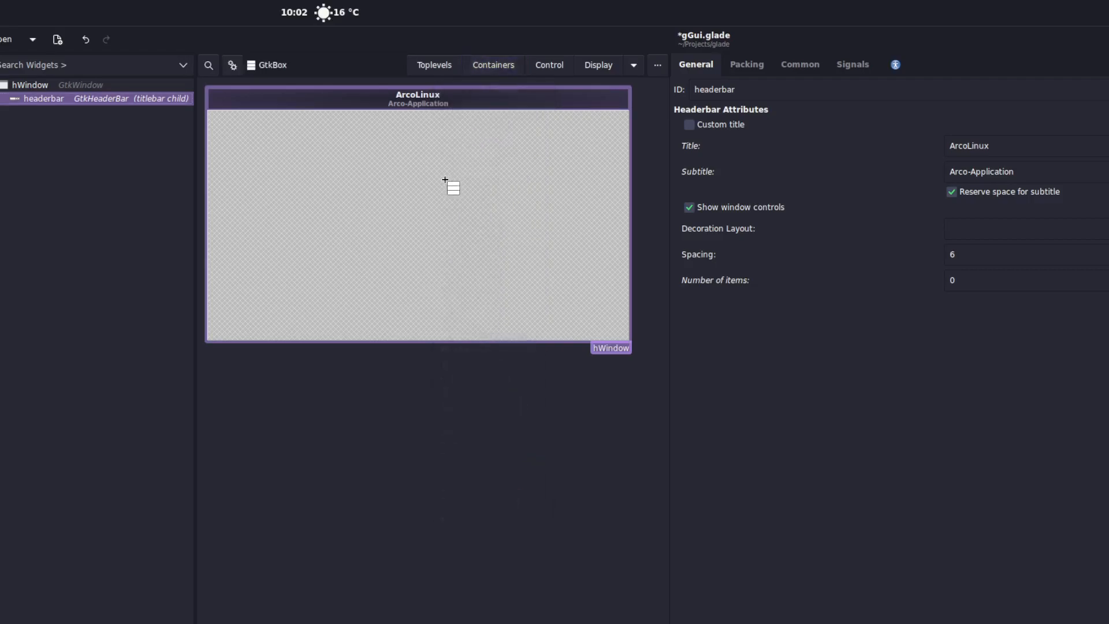
click(434, 214)
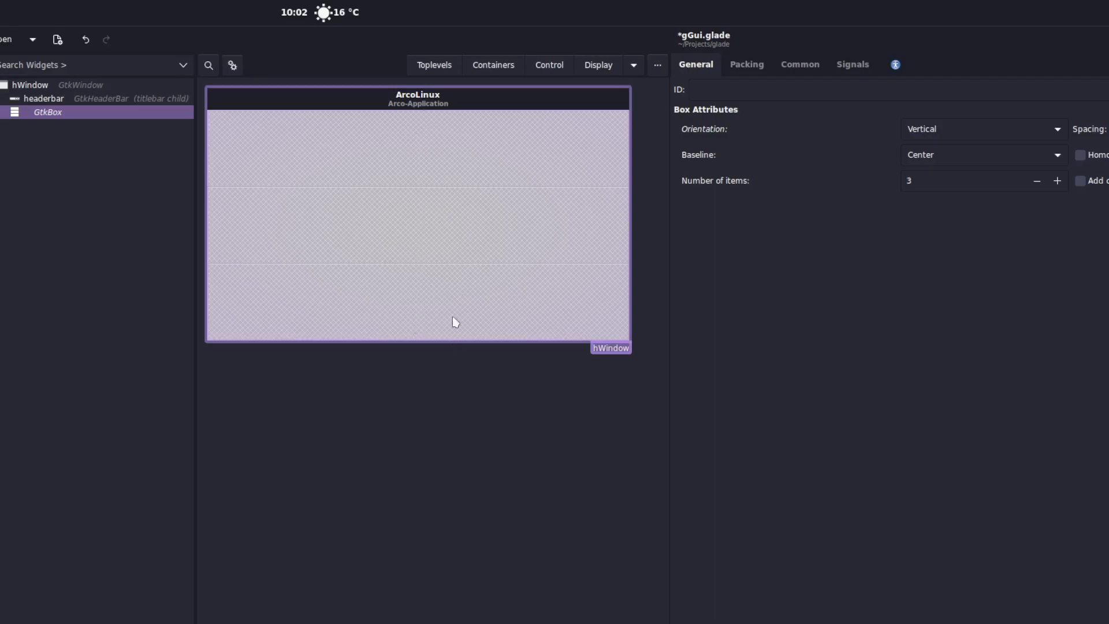
Set the box's orientation to Horizontal and its number of items to 2.
click(1061, 136)
click(1013, 116)
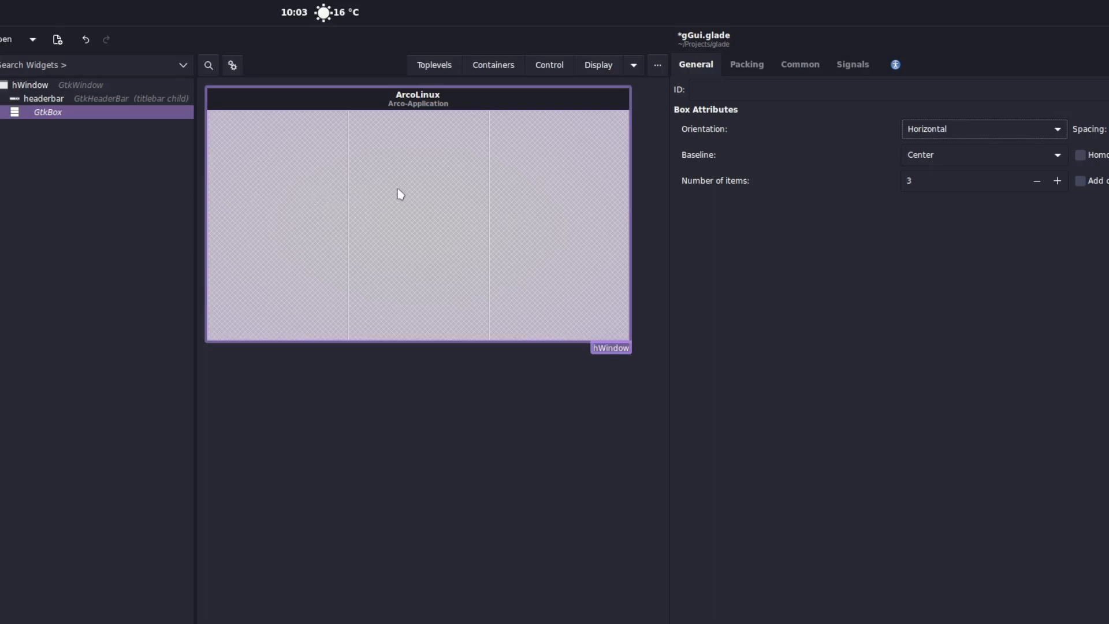
click(1037, 181)
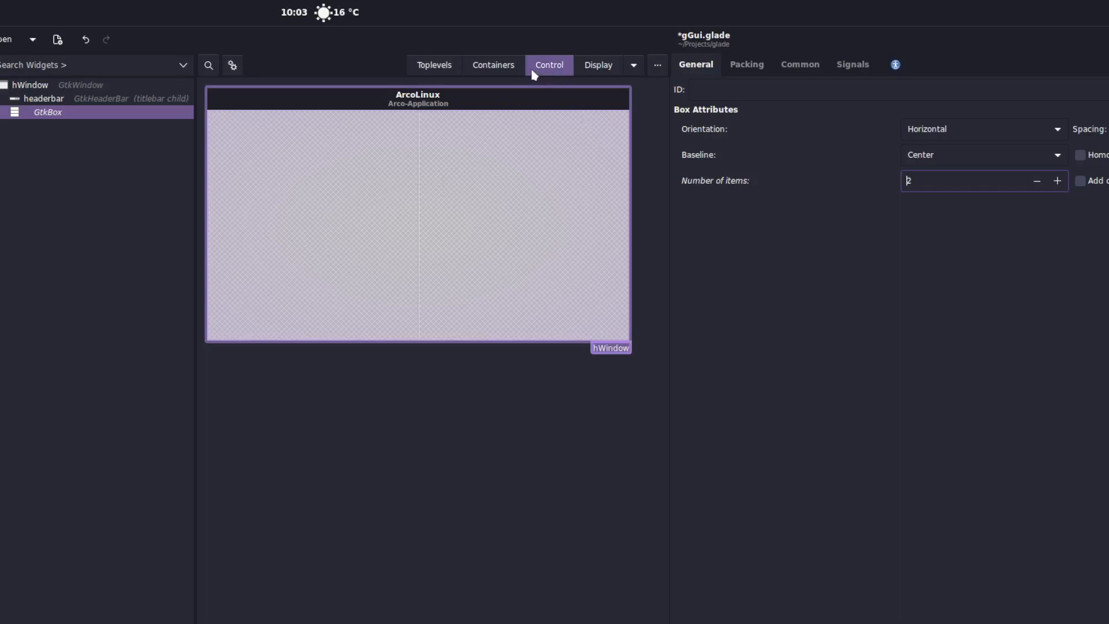
Find the GtkStack container and place it in the right-hand cell of the box.
click(592, 72)
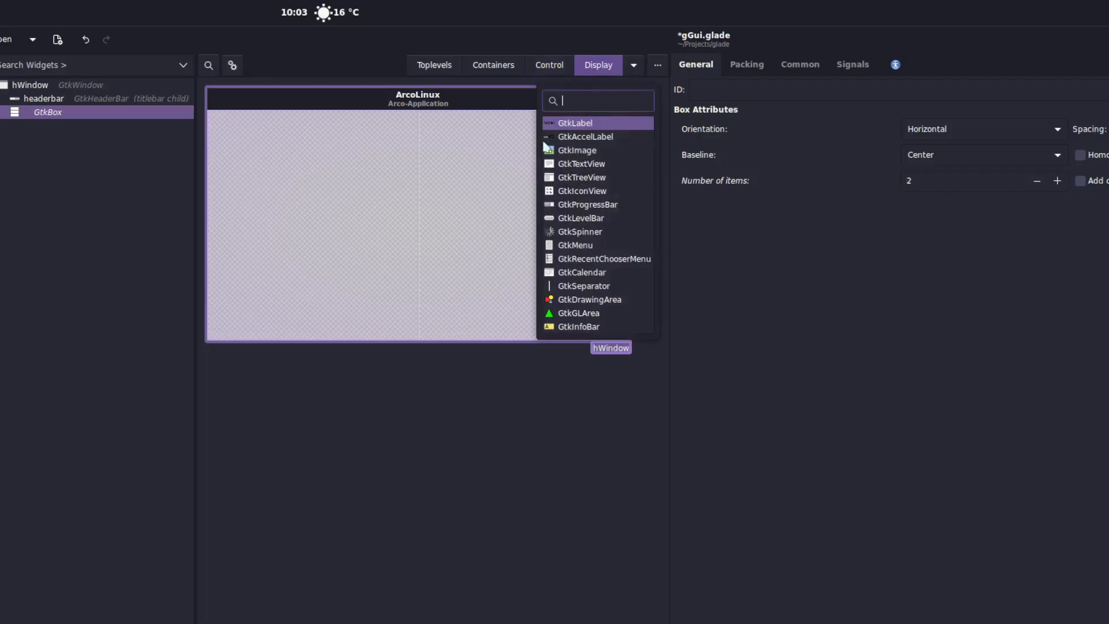
click(505, 69)
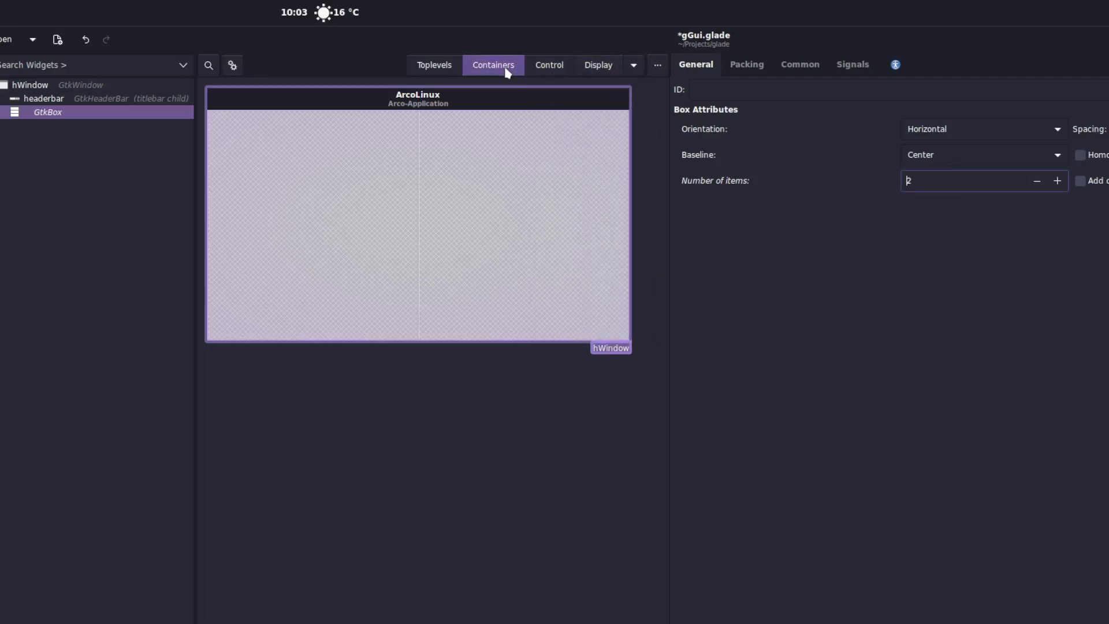
click(507, 70)
text(stack)
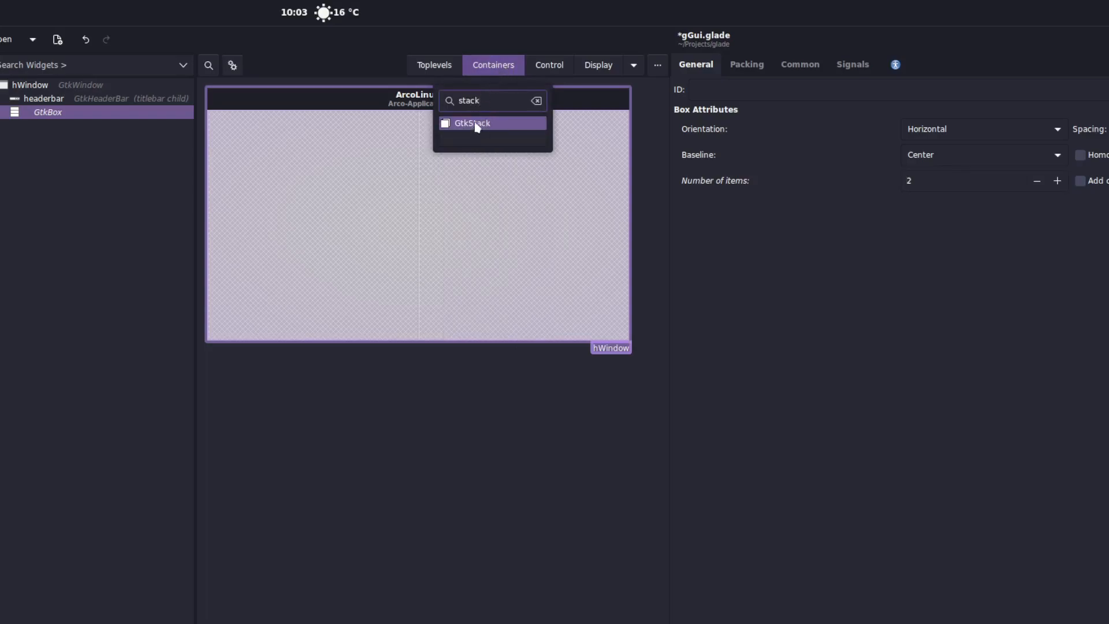
click(477, 123)
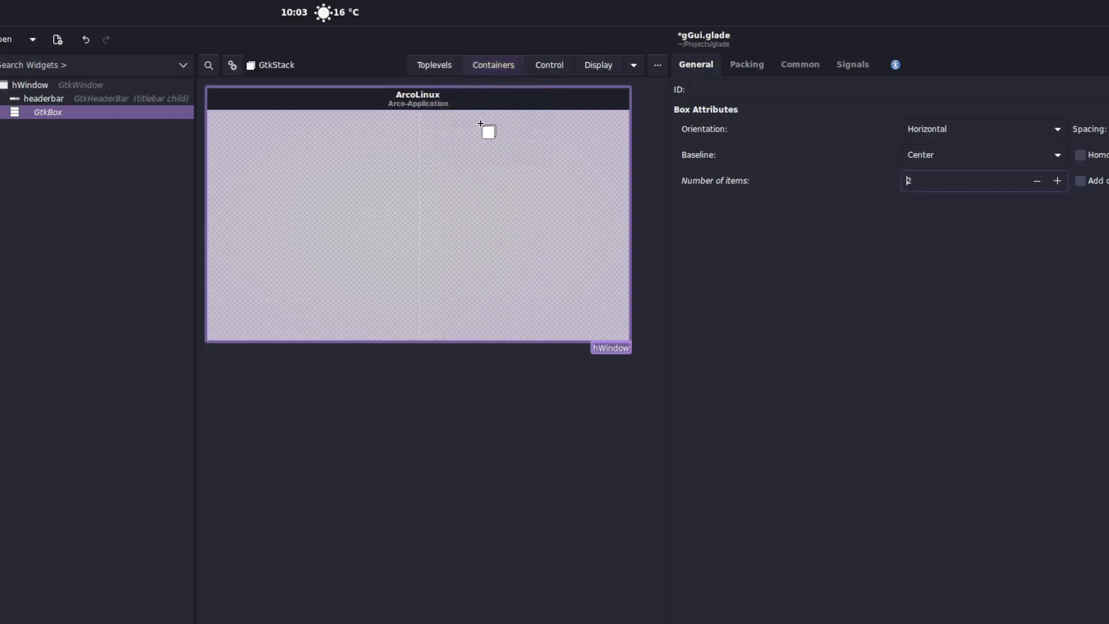
click(516, 212)
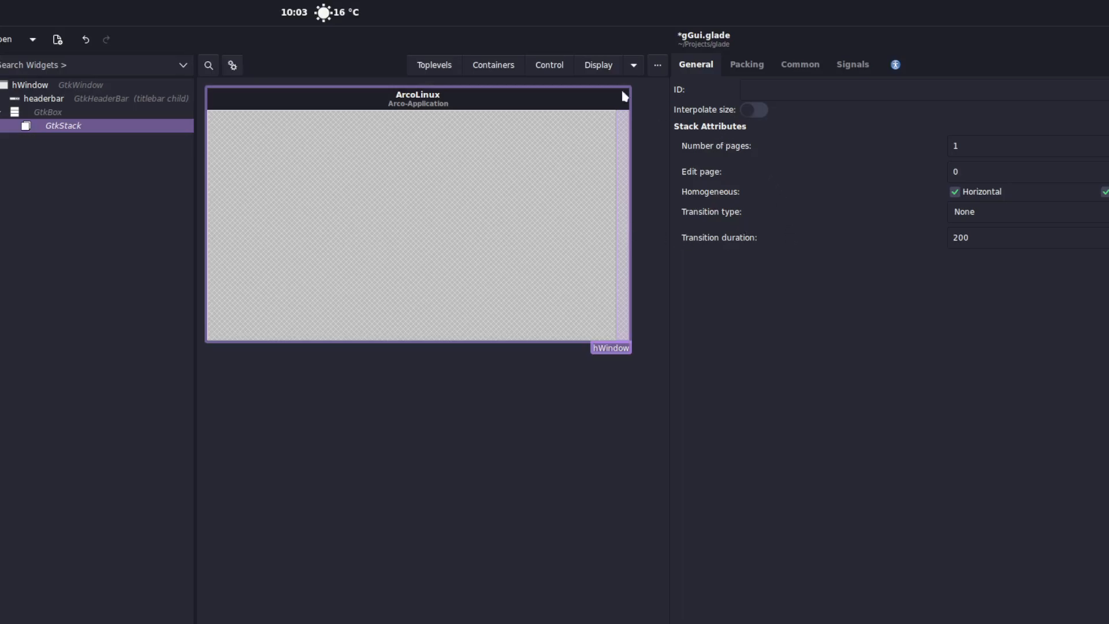
Find the GtkStackSidebar control and place it in the empty left-hand cell of the box.
click(545, 68)
text(sta)
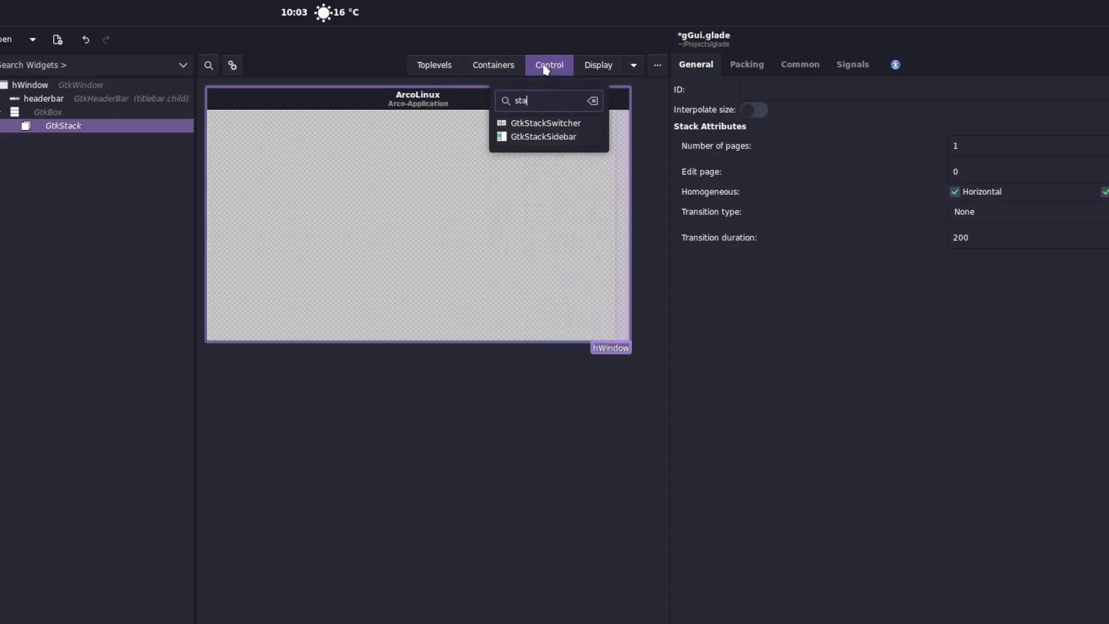
click(532, 141)
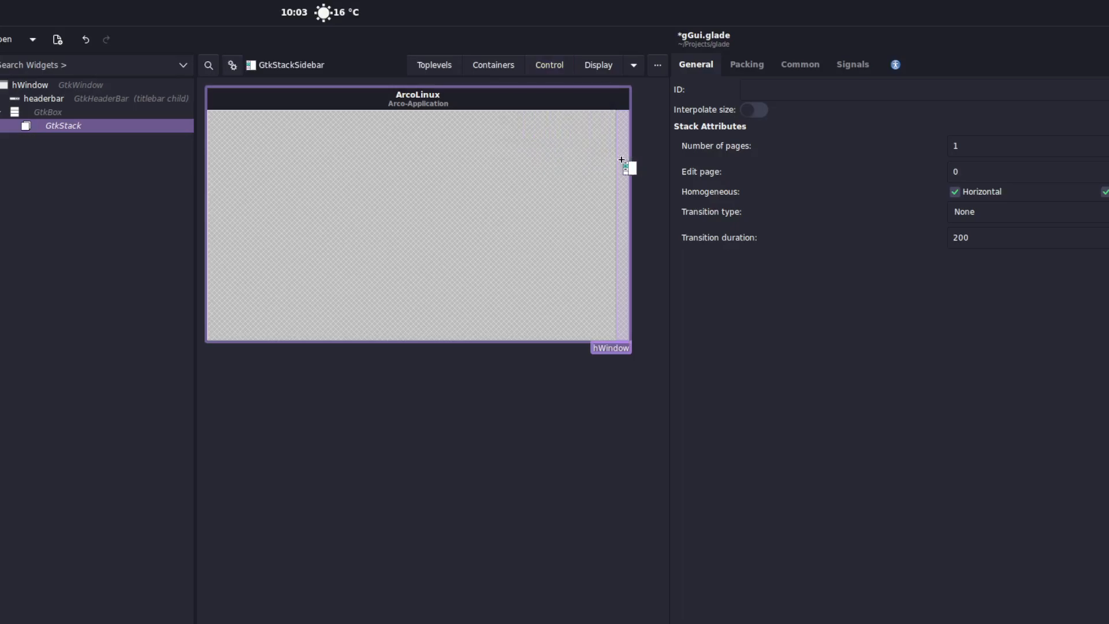
click(364, 196)
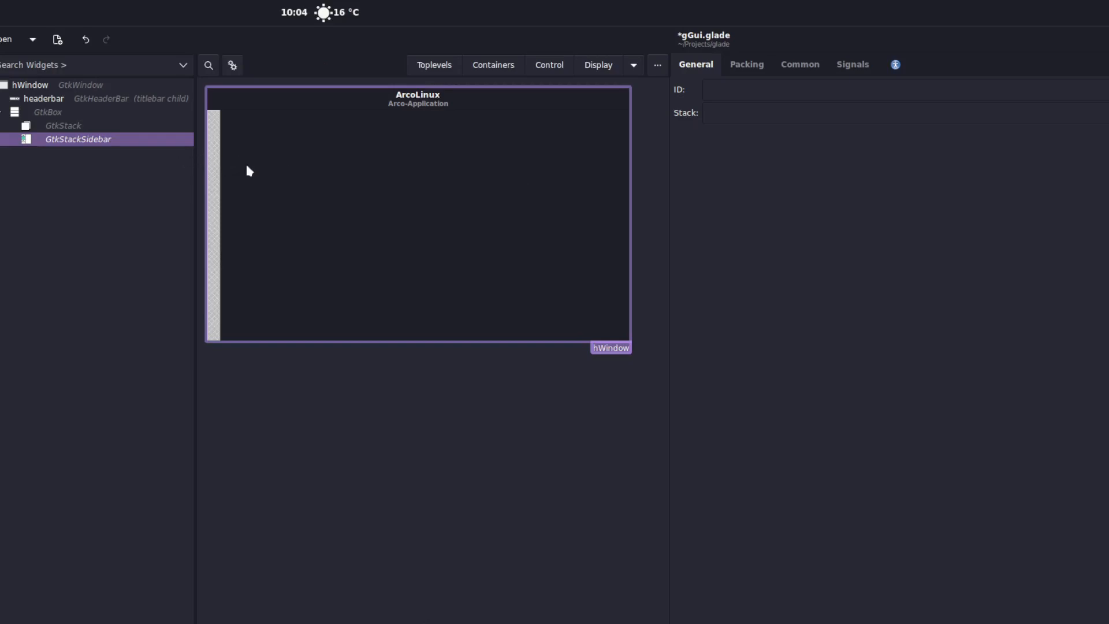
Enable horizontal expansion for the GtkStack.
click(82, 131)
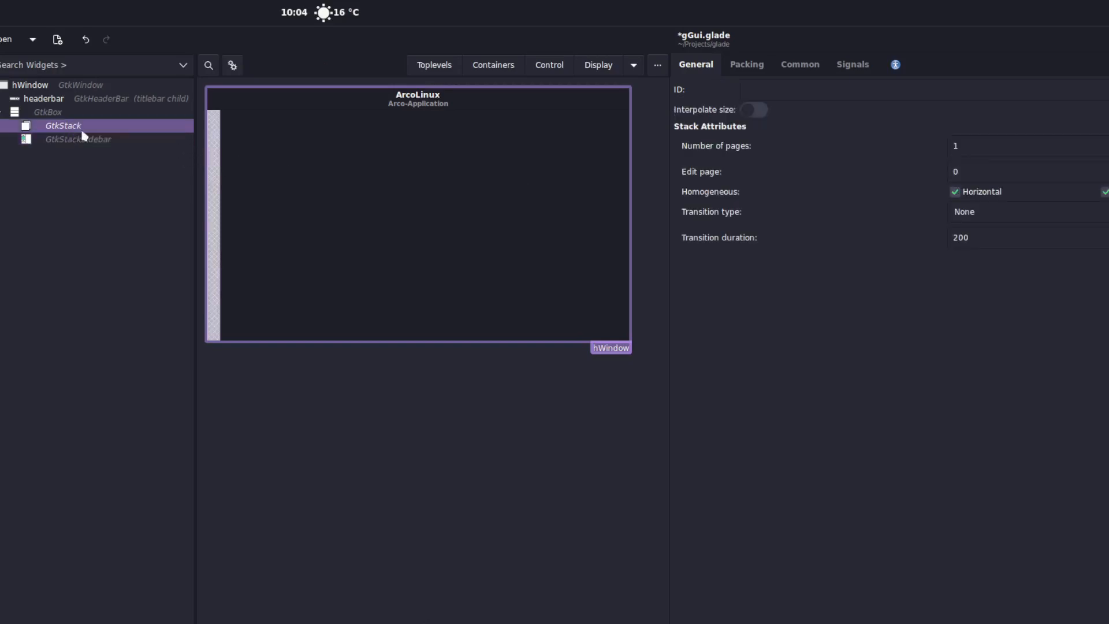
click(799, 70)
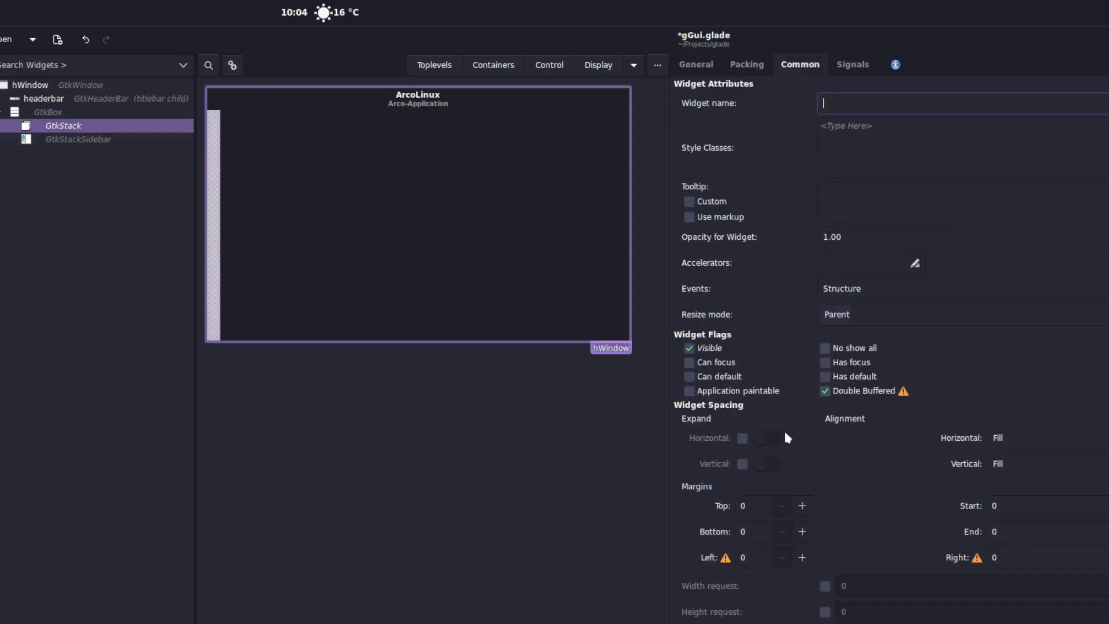
click(754, 439)
click(764, 438)
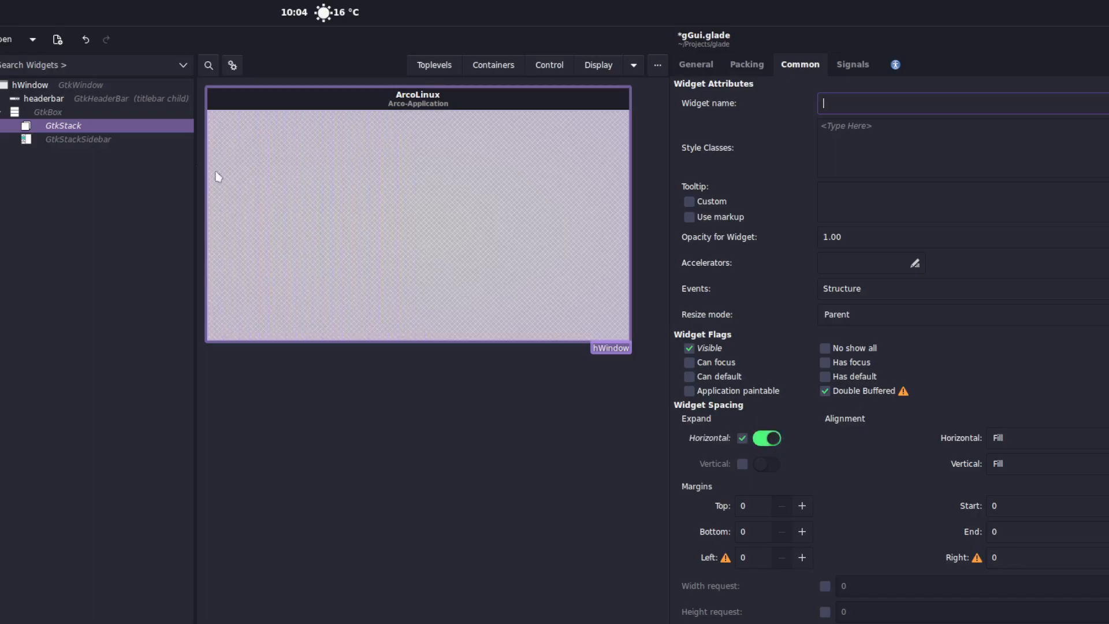
Set the GtkStack's ID to stack.
click(92, 139)
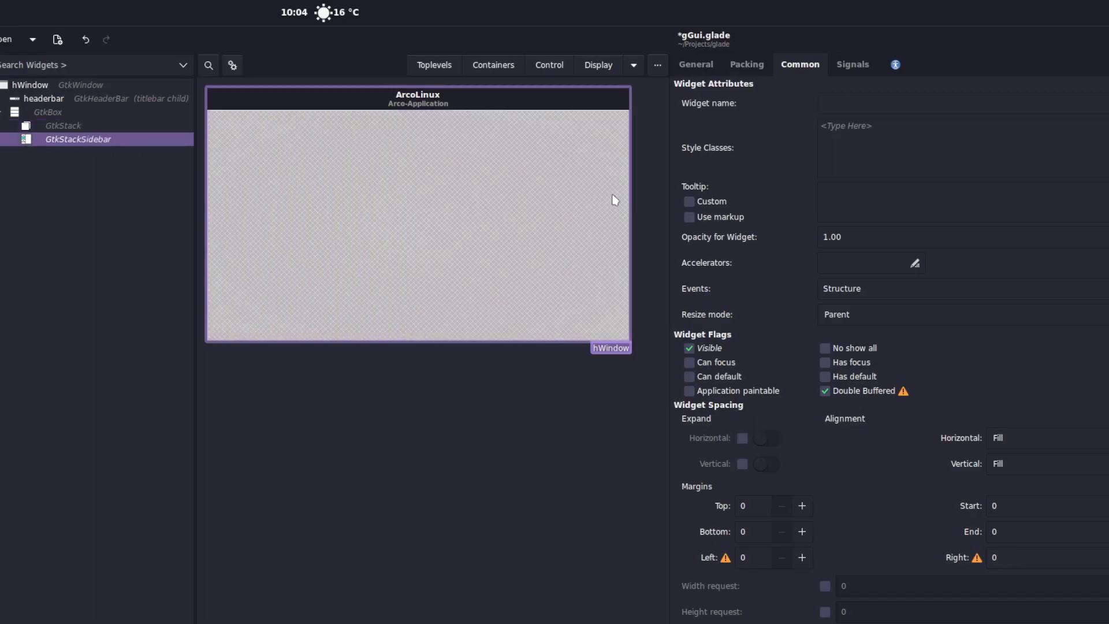
click(696, 65)
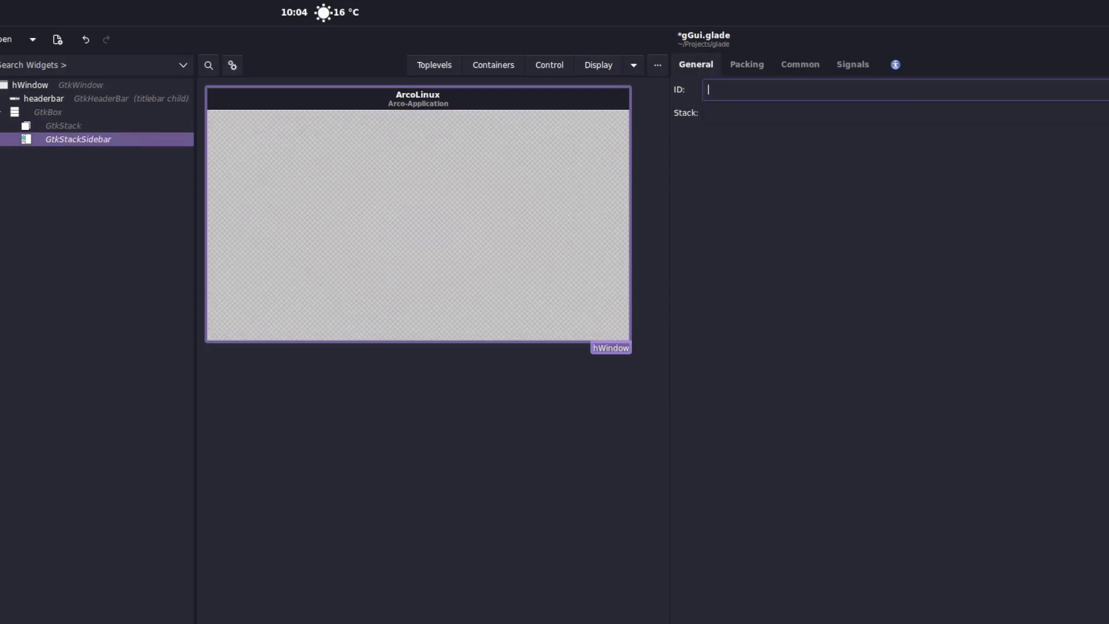
click(62, 126)
click(793, 91)
text(stack)
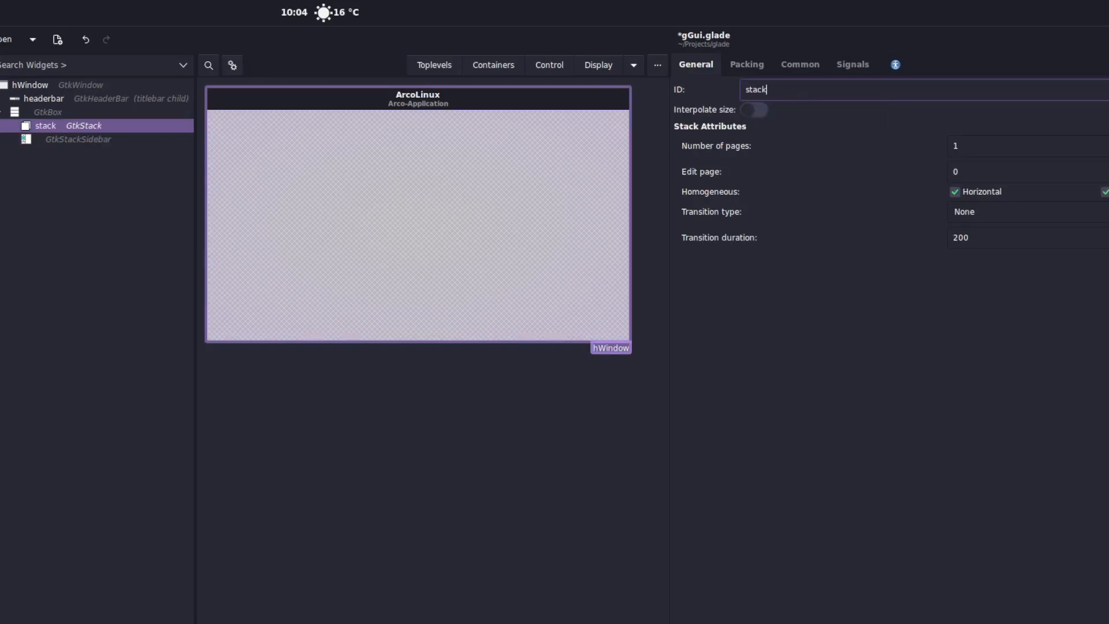
Set the GtkStackSidebar's ID to stacksidebar and link it to the stack object.
click(82, 139)
click(753, 94)
text(stacksidebar)
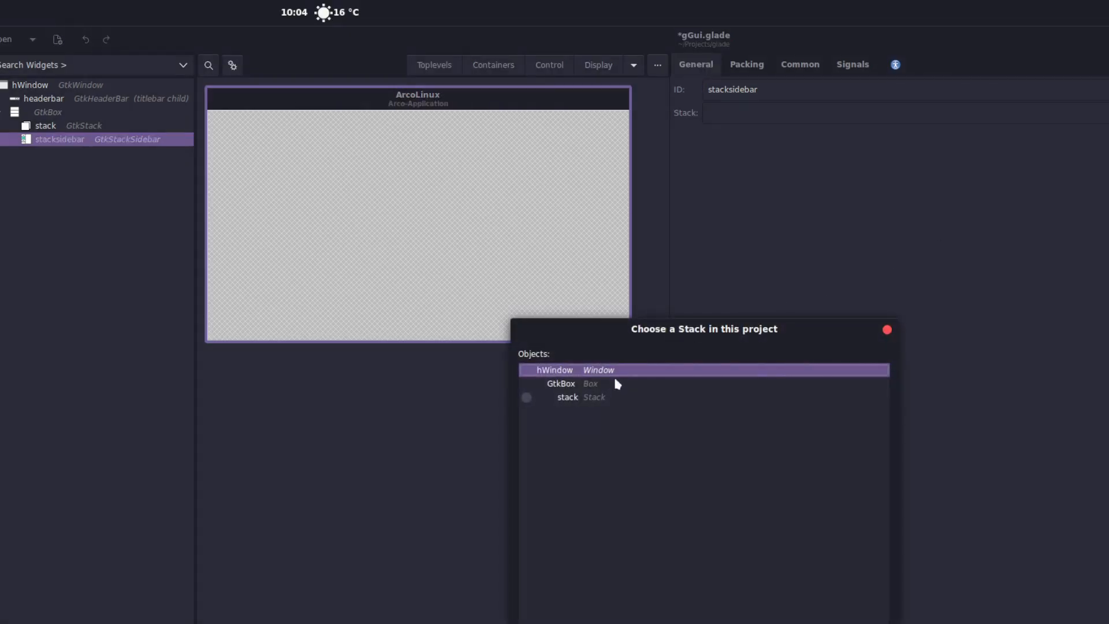
click(527, 398)
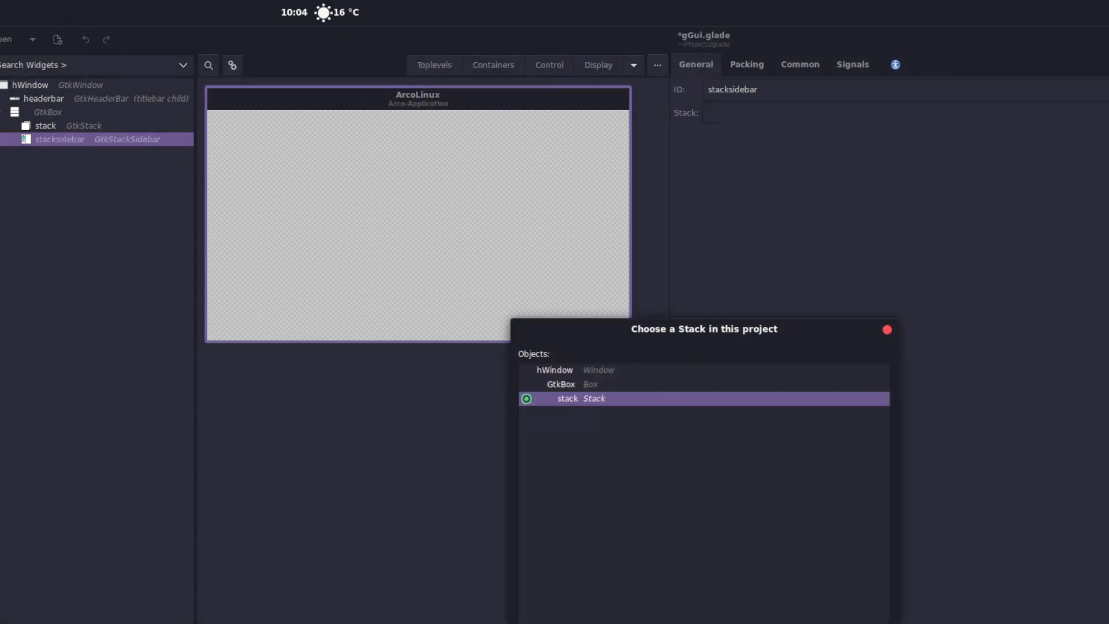
key(Return)
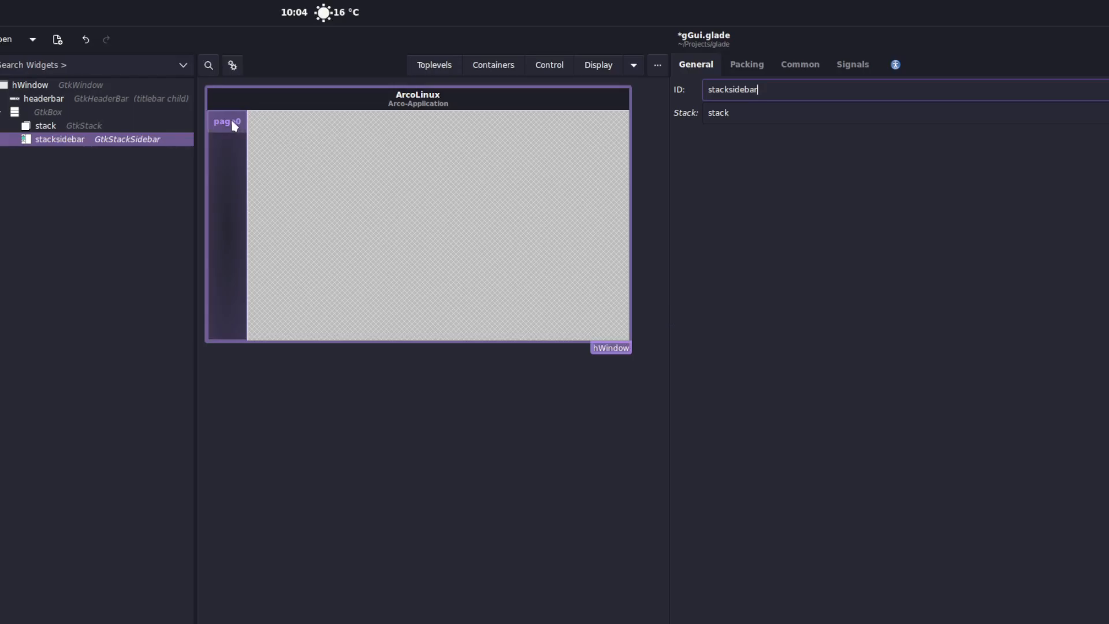
Place a GtkFixed container in the stack's empty first page.
click(121, 129)
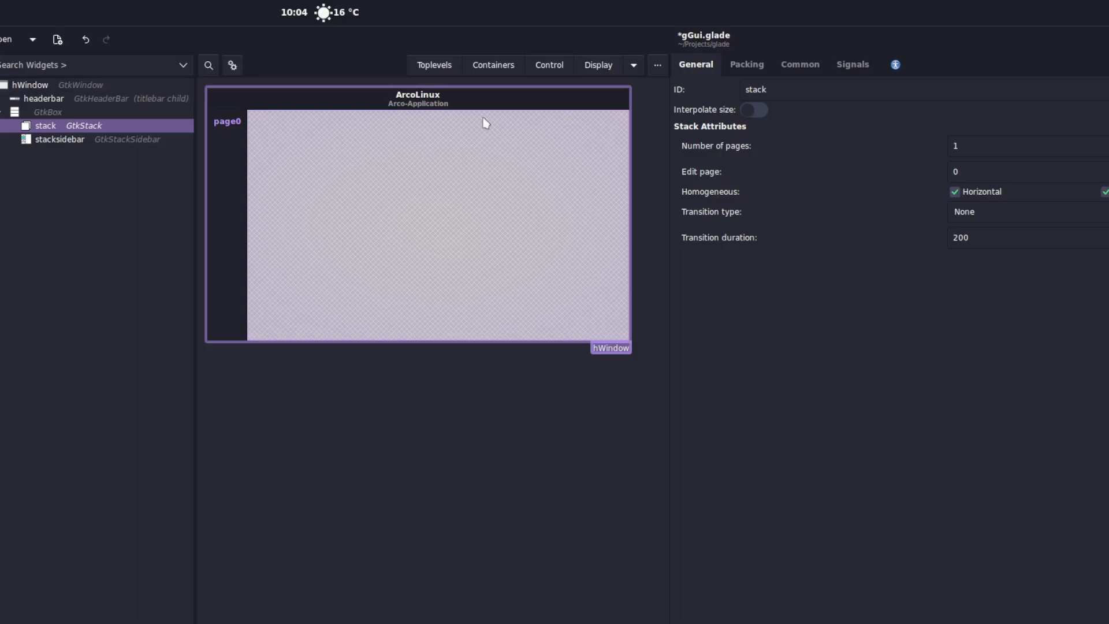
click(586, 72)
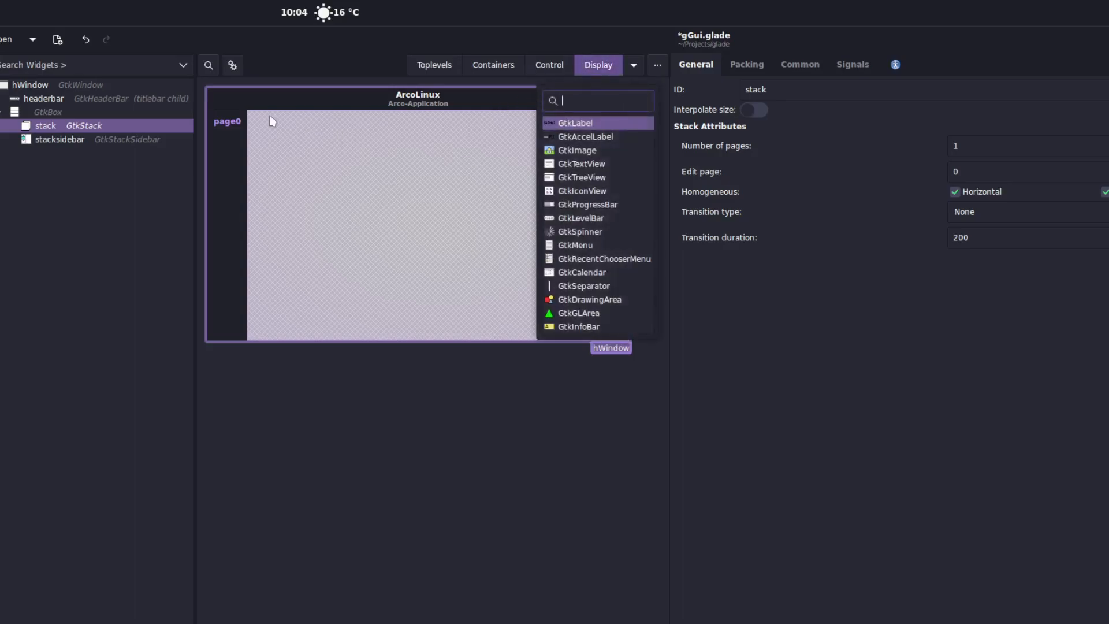
click(601, 68)
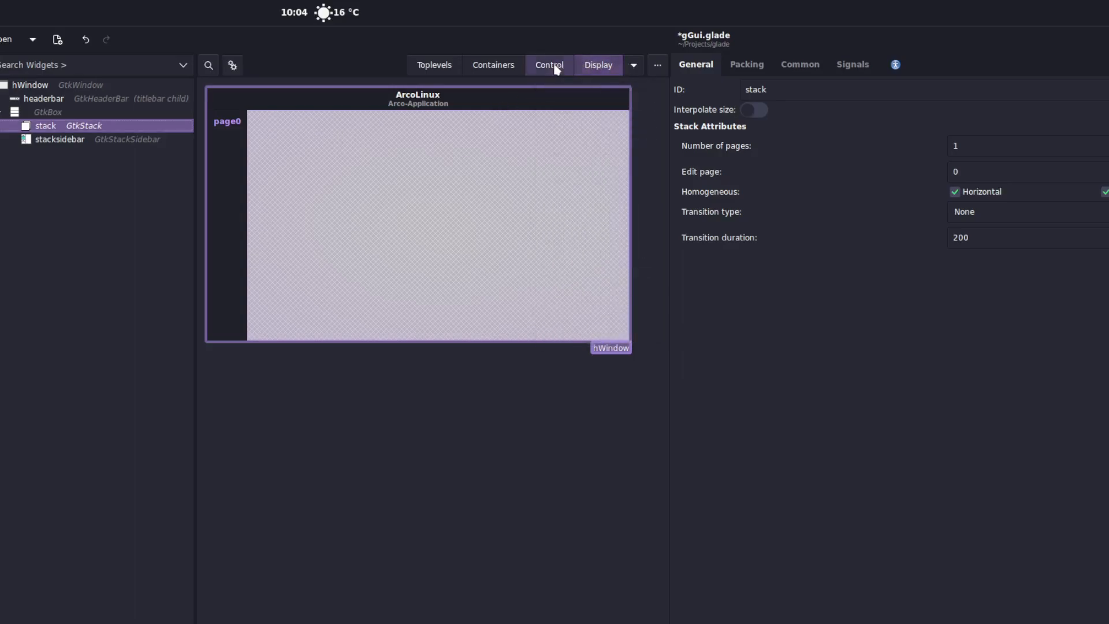
click(502, 73)
click(538, 100)
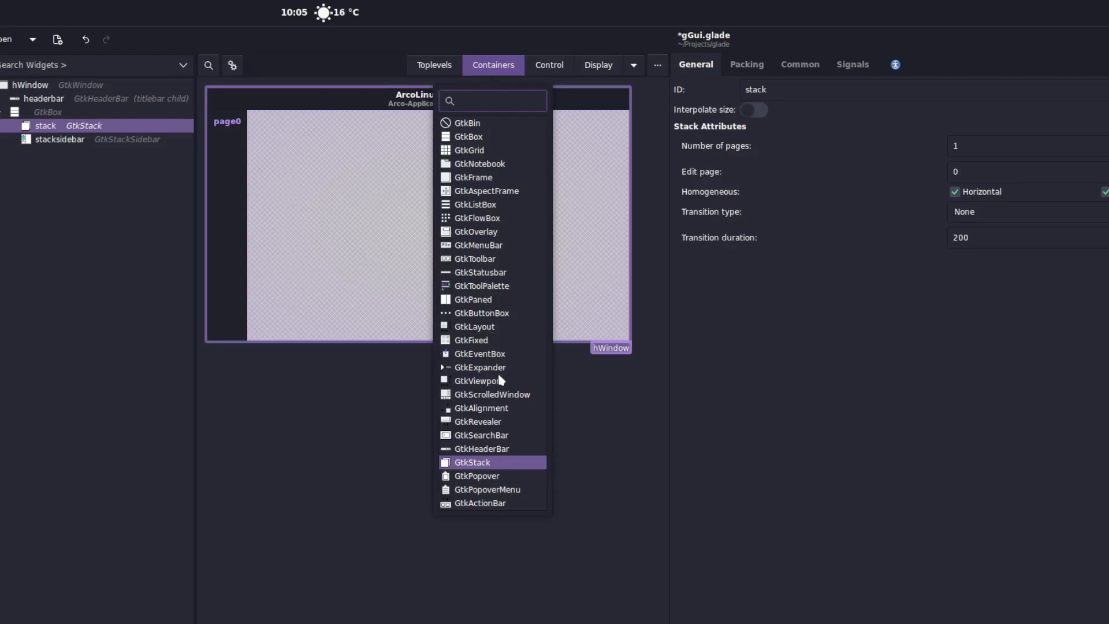
click(474, 340)
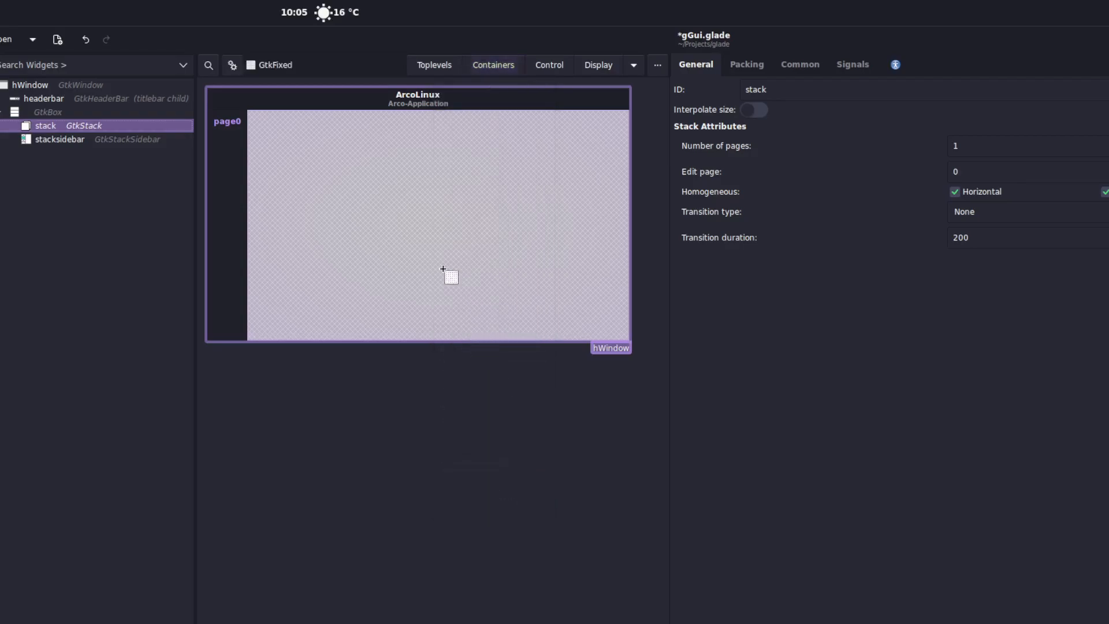
click(408, 215)
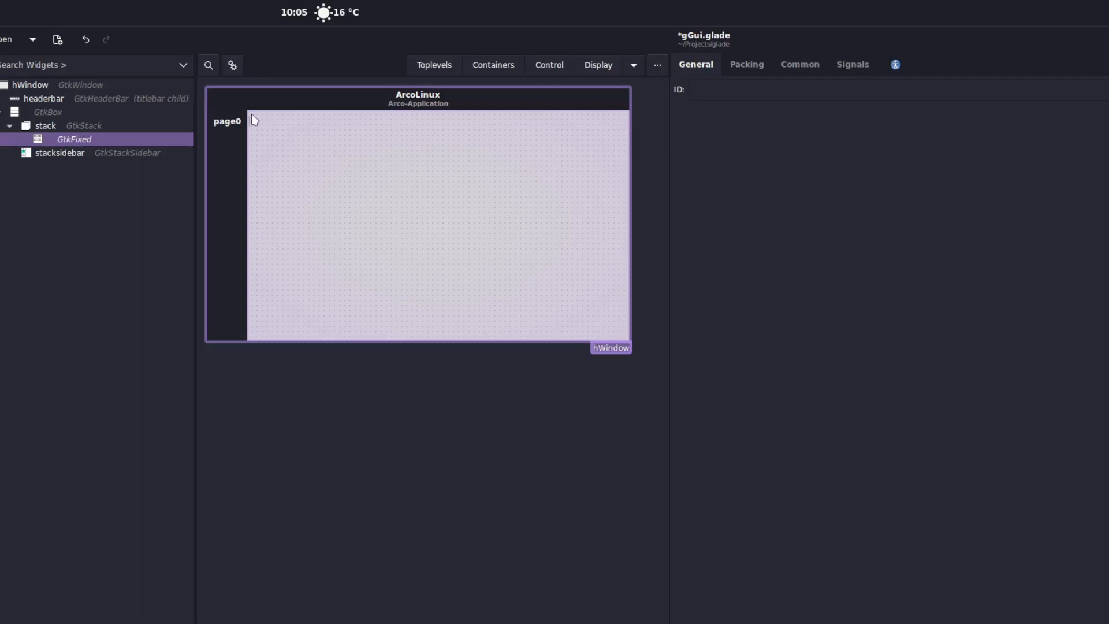
Set the GtkFixed container's ID to stackFixed.
click(714, 91)
text(stack)
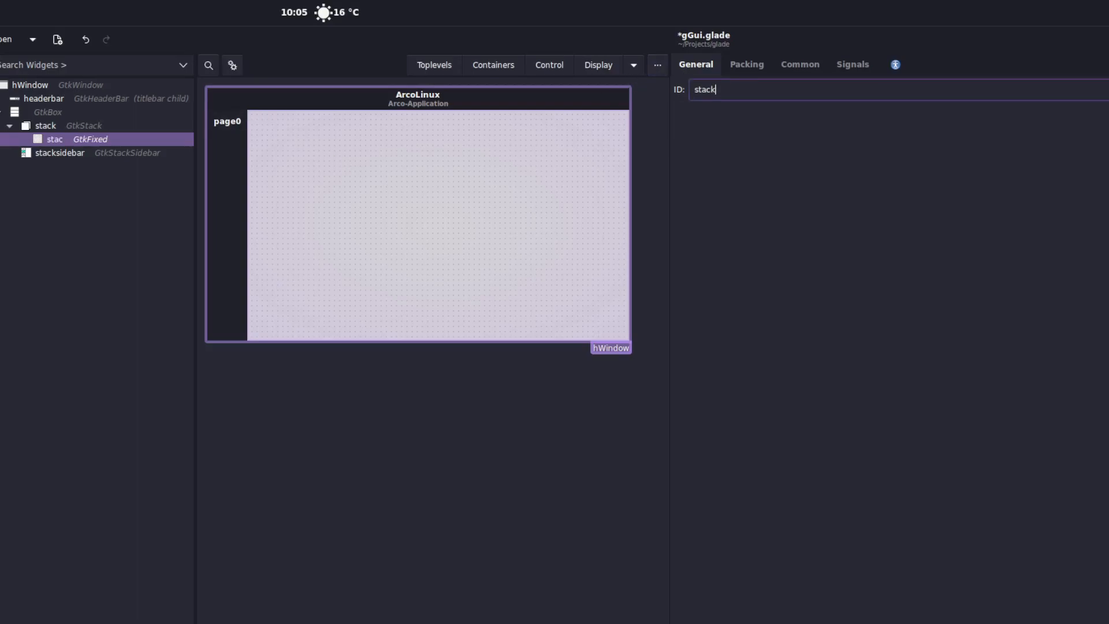
text(Fixed)
Set both the page name and the page title of stackFixed to Fixed in its packing properties.
click(760, 70)
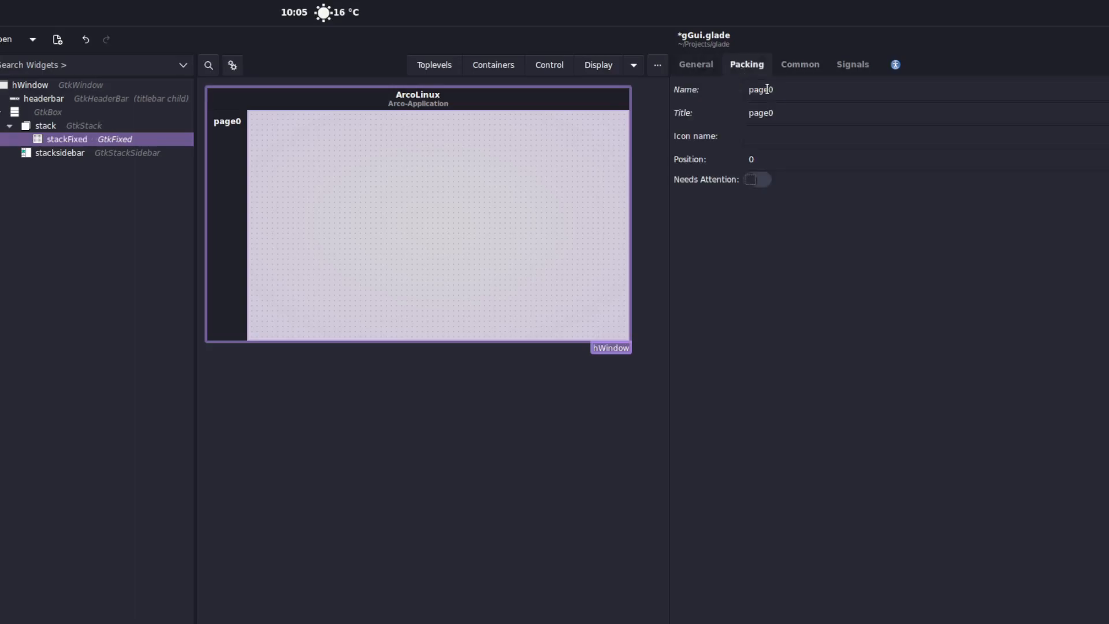
click(762, 91)
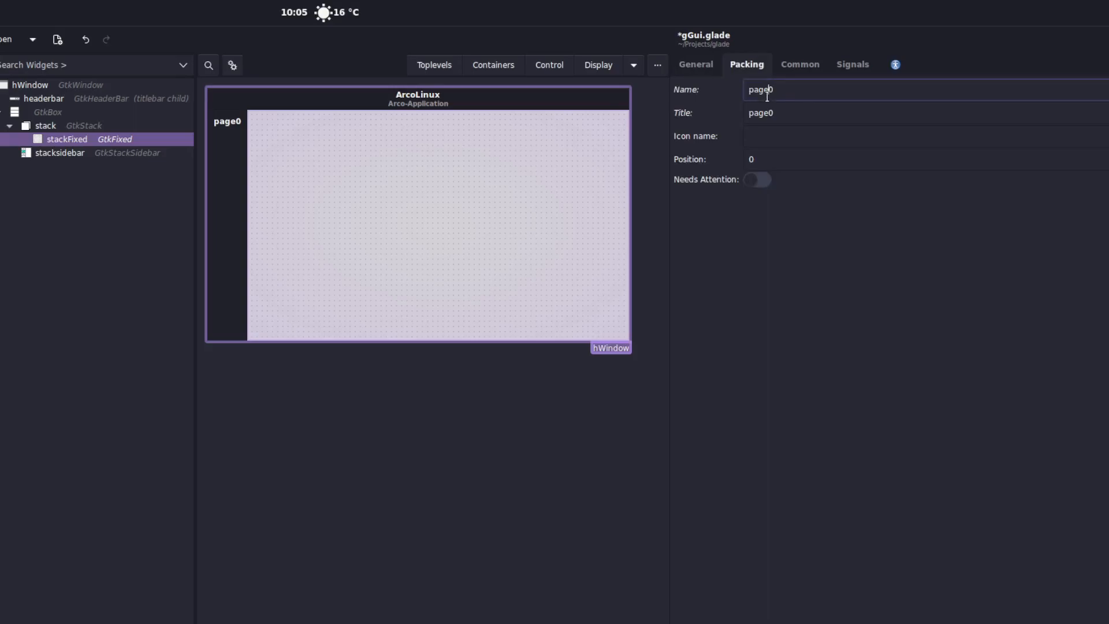
double_click(770, 93)
text(Fixed)
double_click(792, 120)
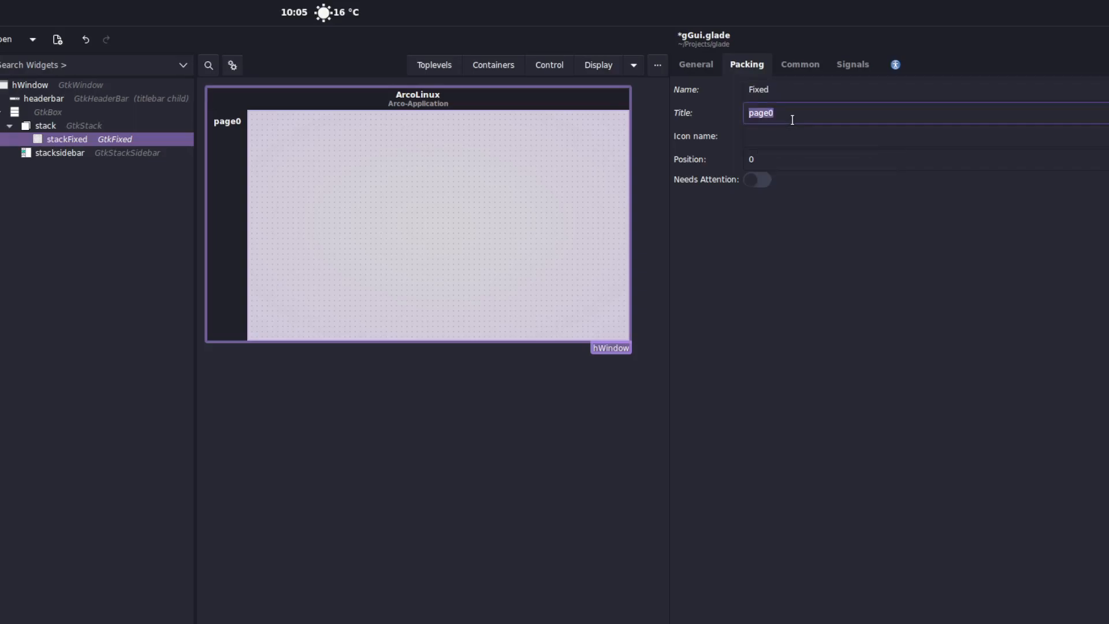
text(Fixed)
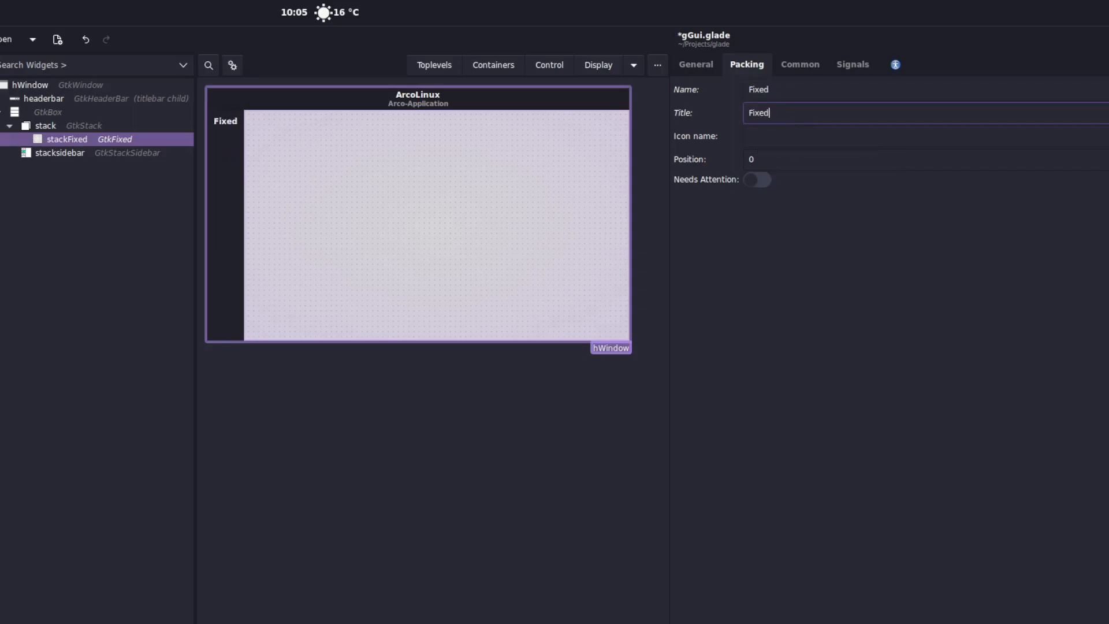
click(858, 97)
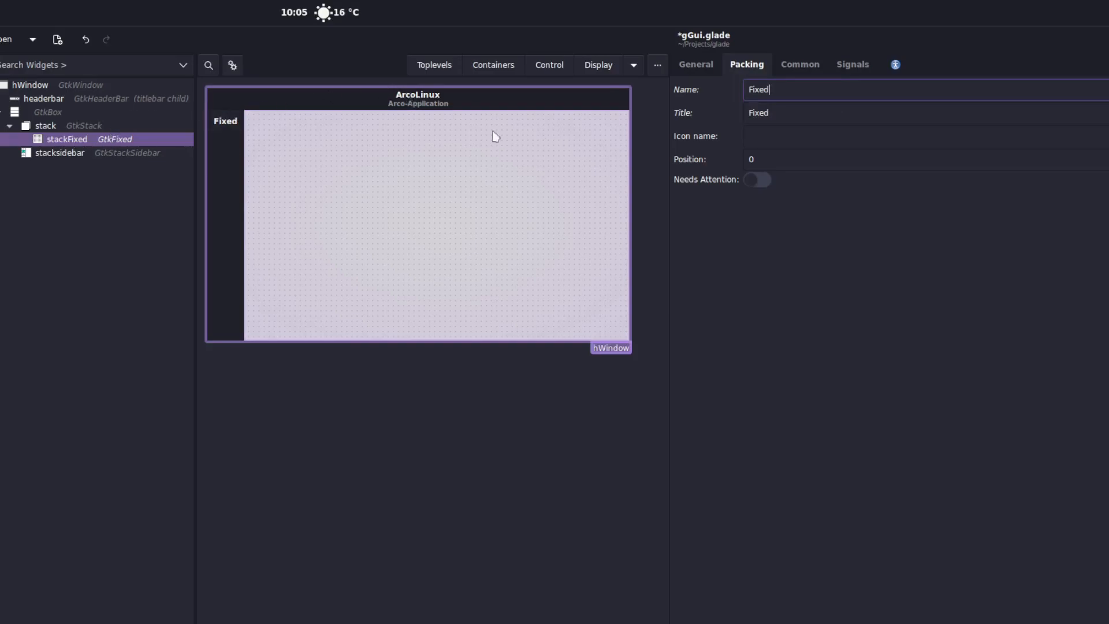
Set the stack's number of pages to 2 and its edit page to 1.
click(38, 125)
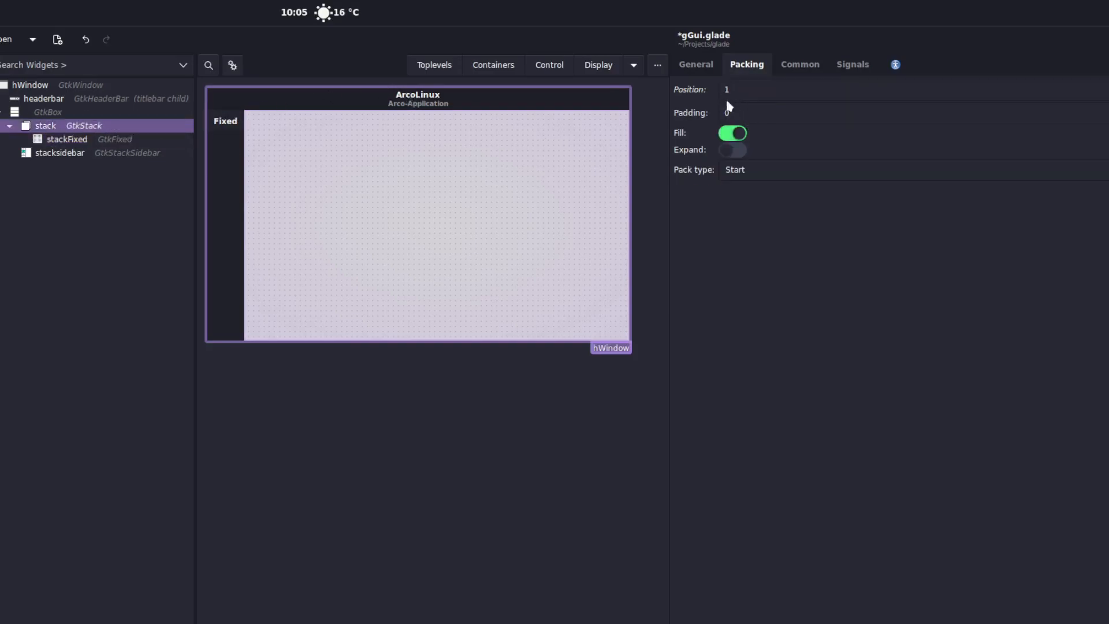
click(712, 74)
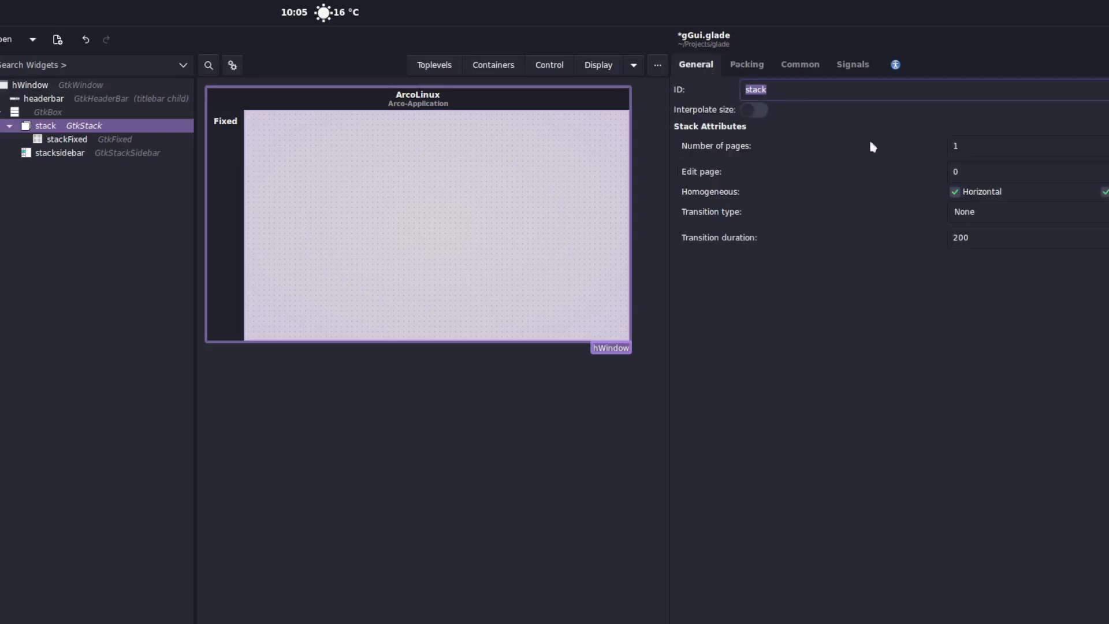
click(1108, 147)
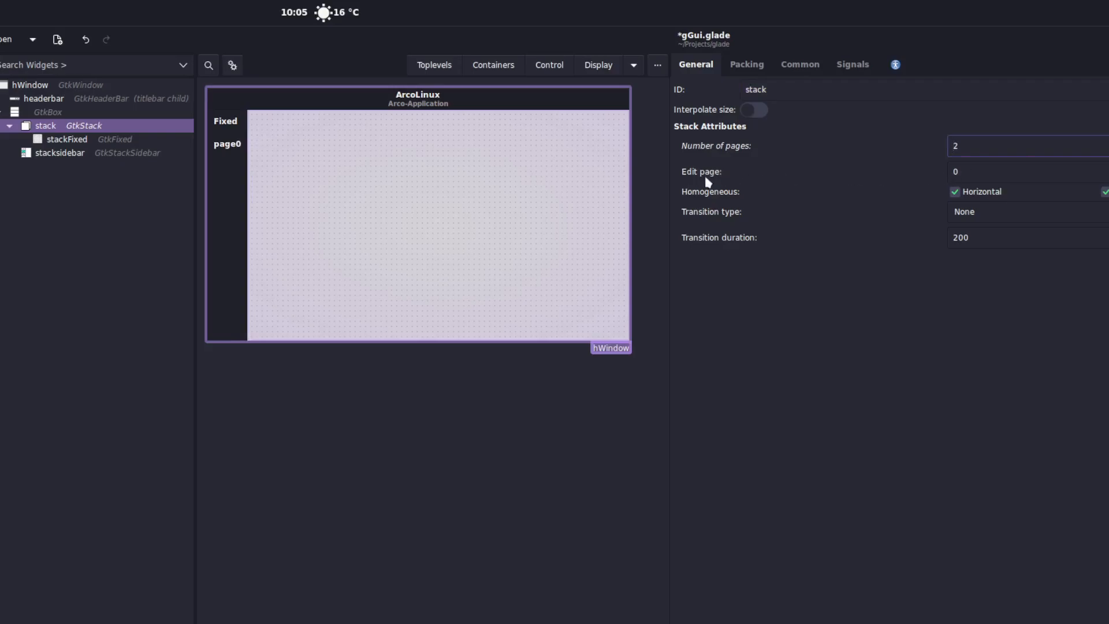
click(1108, 171)
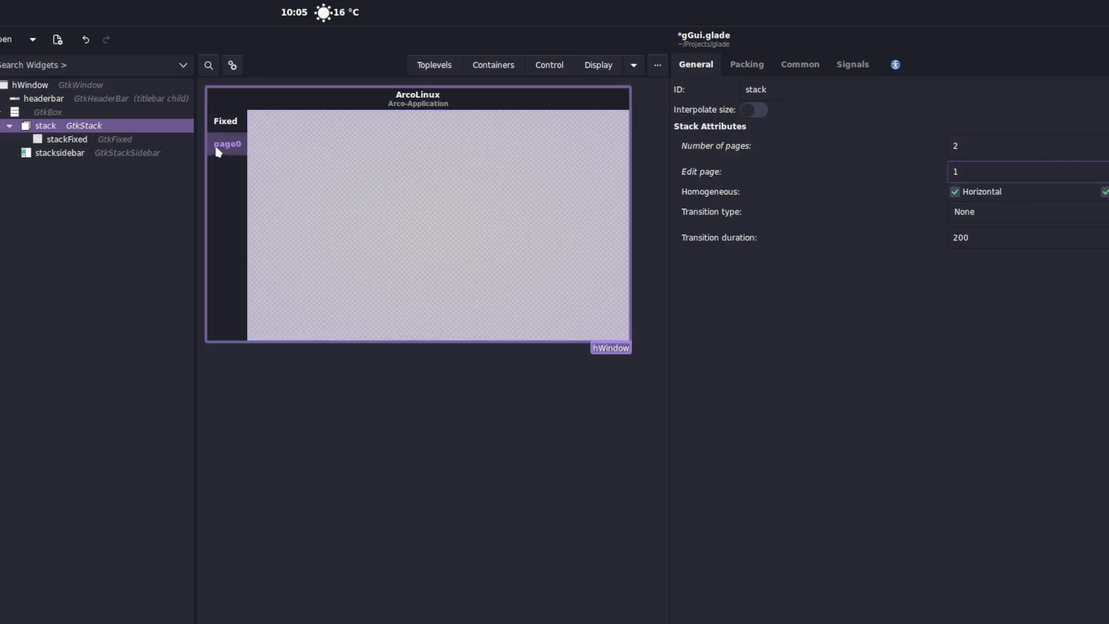
Place a GtkGrid in the stack's empty second page and set it to 5 rows and 5 columns.
click(503, 72)
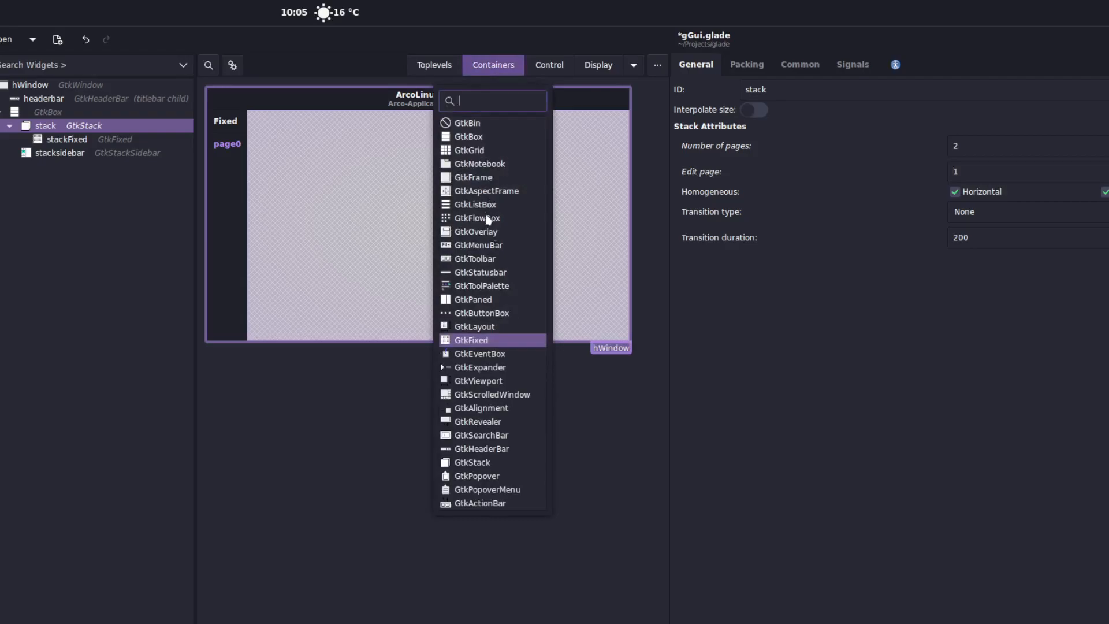
click(469, 150)
click(434, 191)
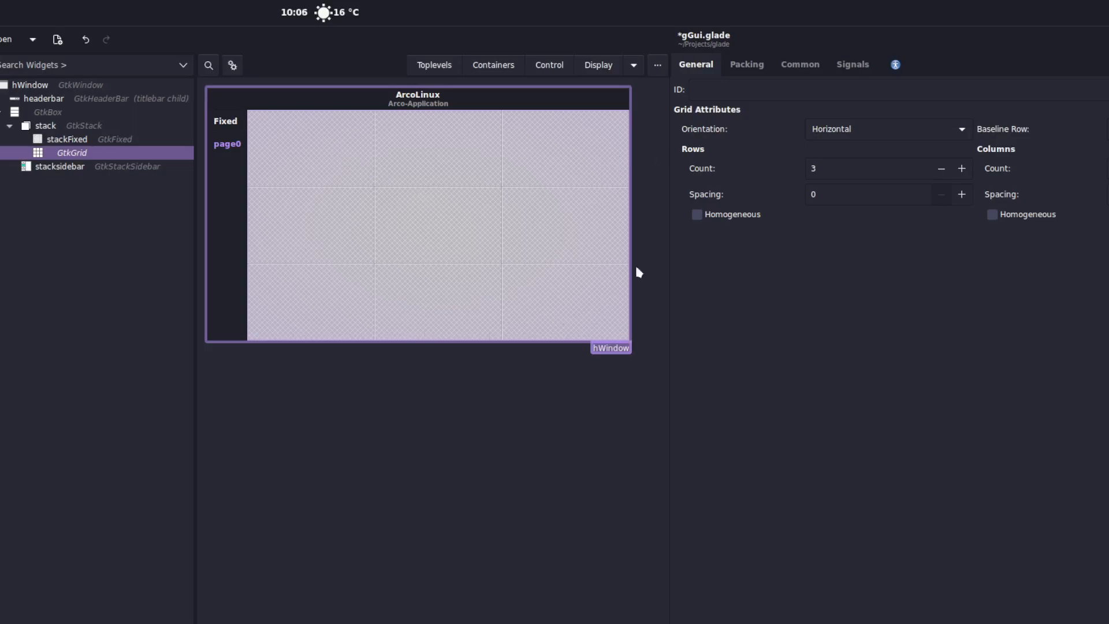
click(969, 170)
click(968, 171)
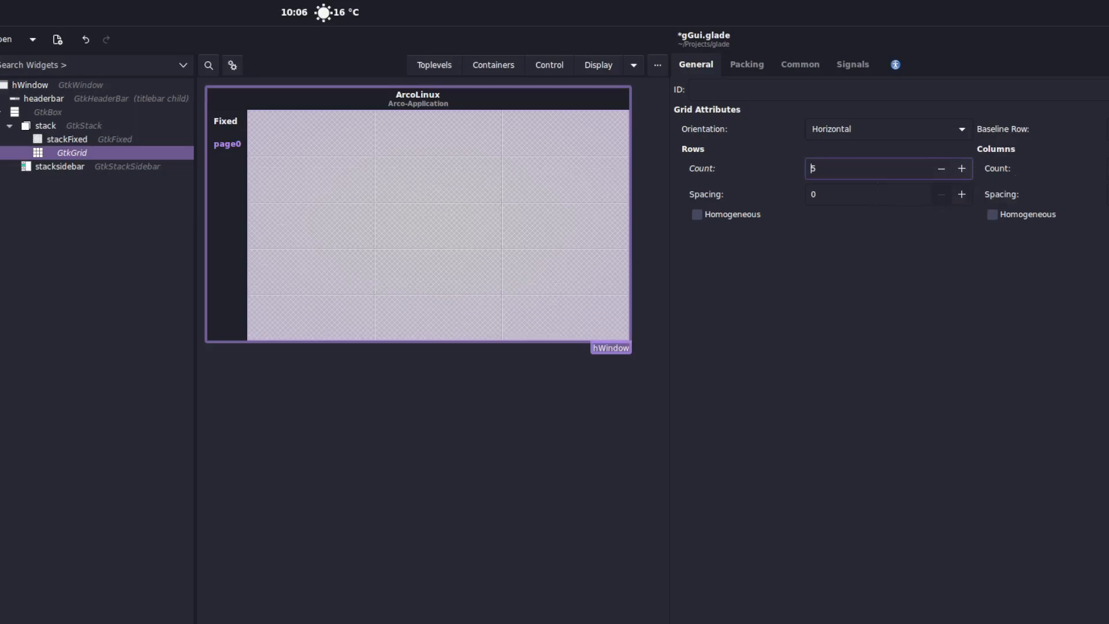
click(1108, 169)
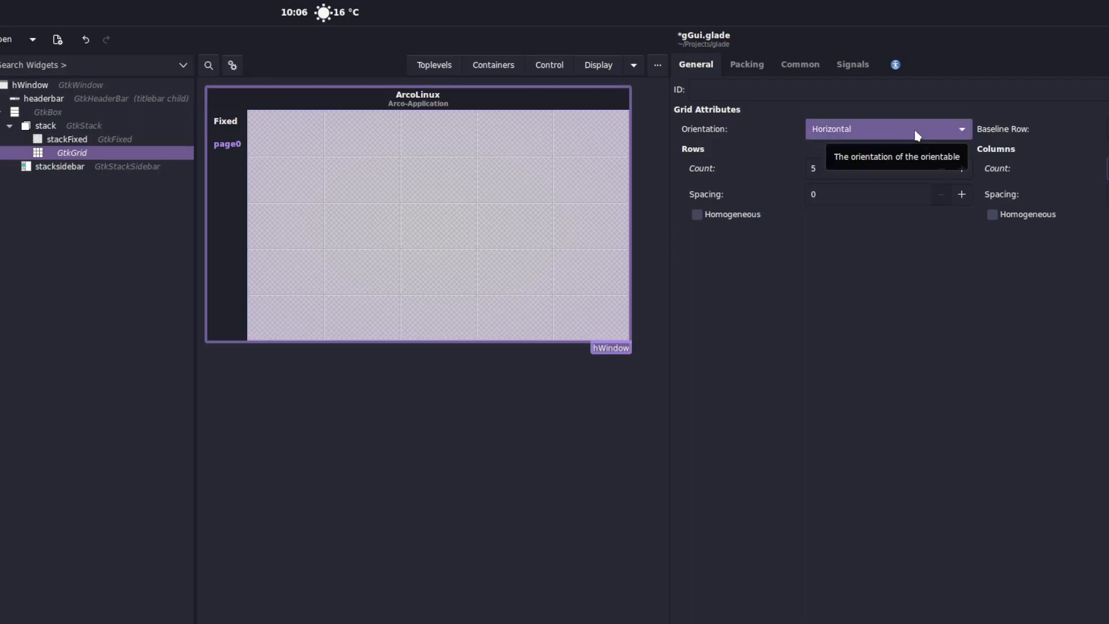
Place a GtkButton in the fourth cell of the grid's first row.
click(547, 77)
click(592, 101)
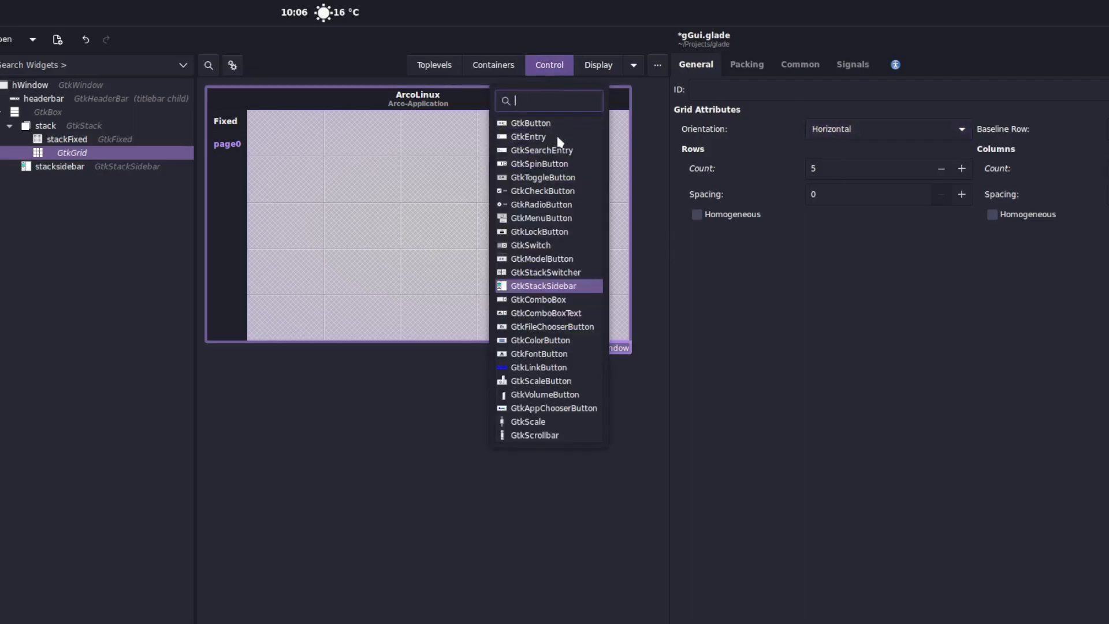
click(514, 120)
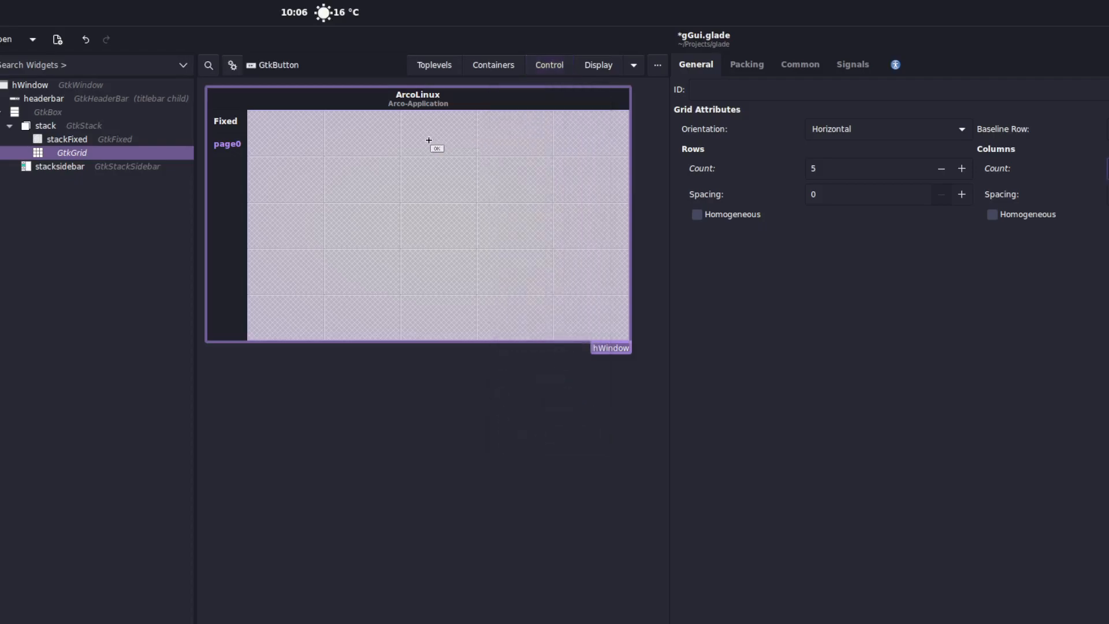
click(511, 140)
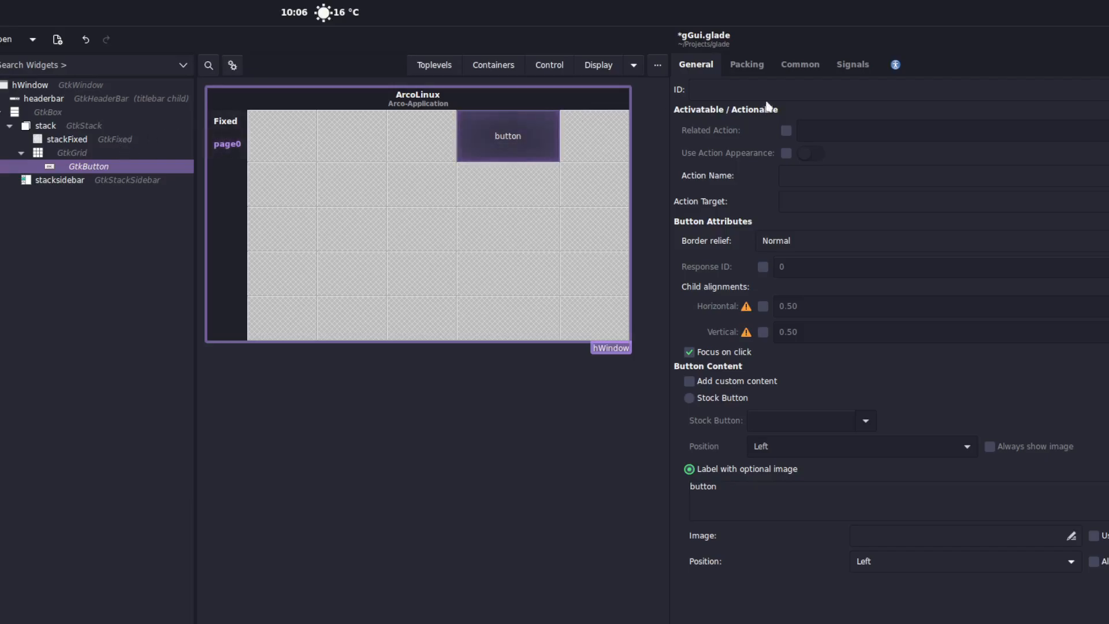
Set the ID of the button in the grid to stackGrid.
click(731, 89)
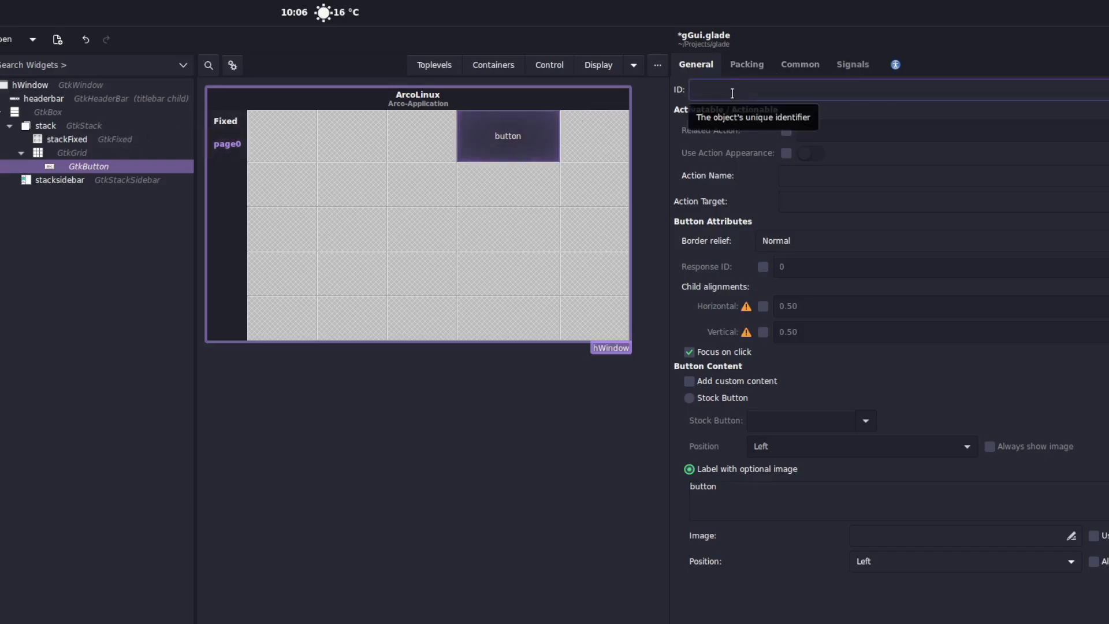
text(Grid)
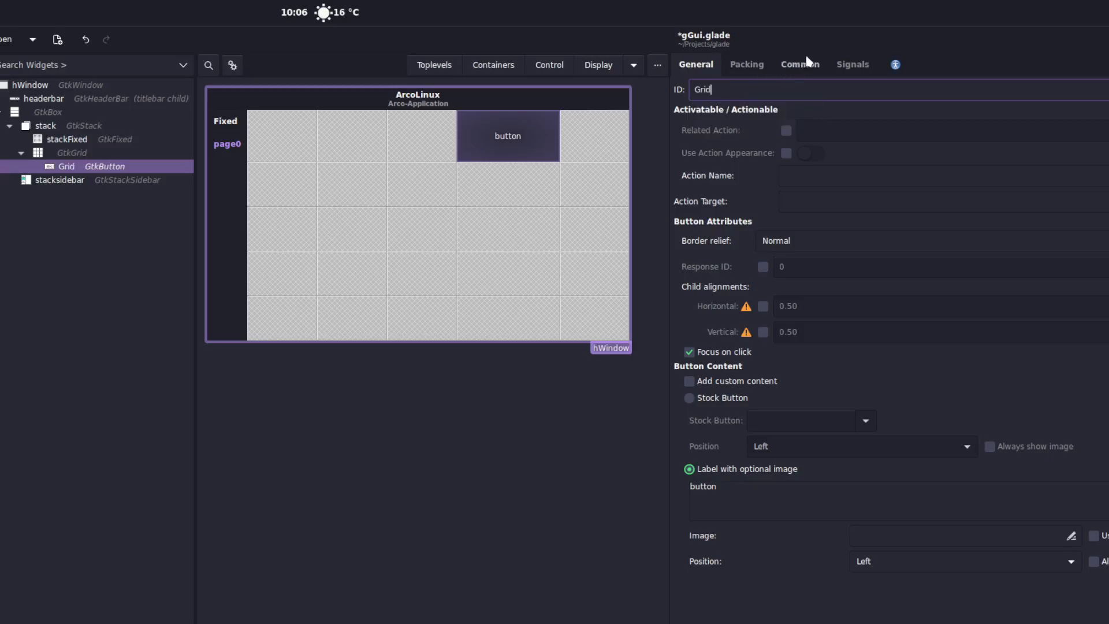
key(BackSpace)
key(BackSpace)
key(BackSpace)
key(BackSpace)
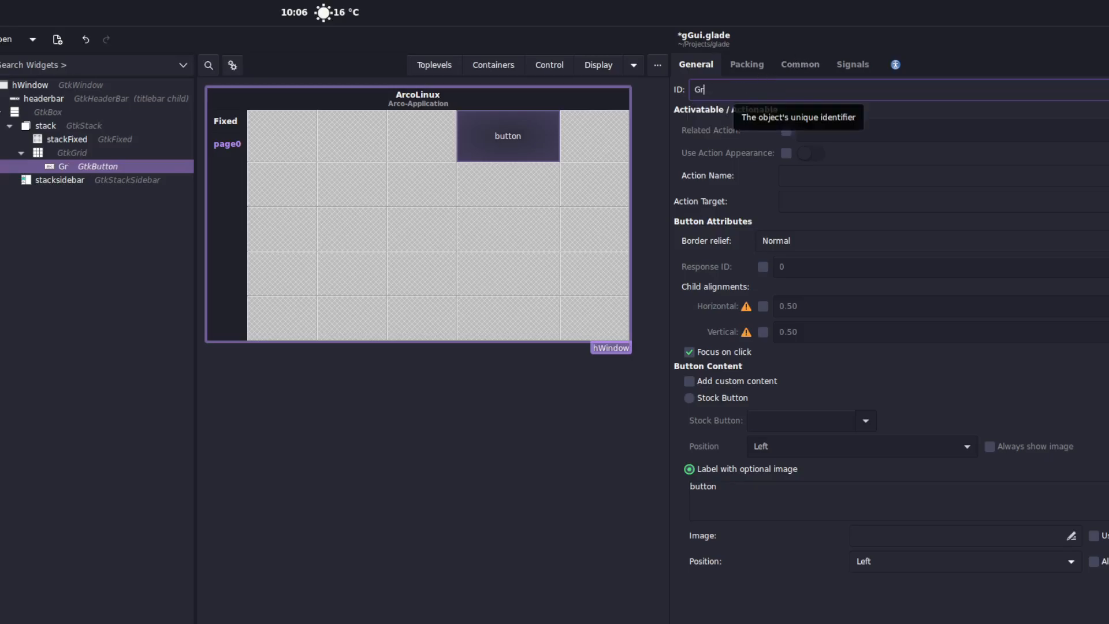
text(stackGrid)
Set both the page name and the page title of the GtkGrid to Grid in its packing properties.
click(767, 63)
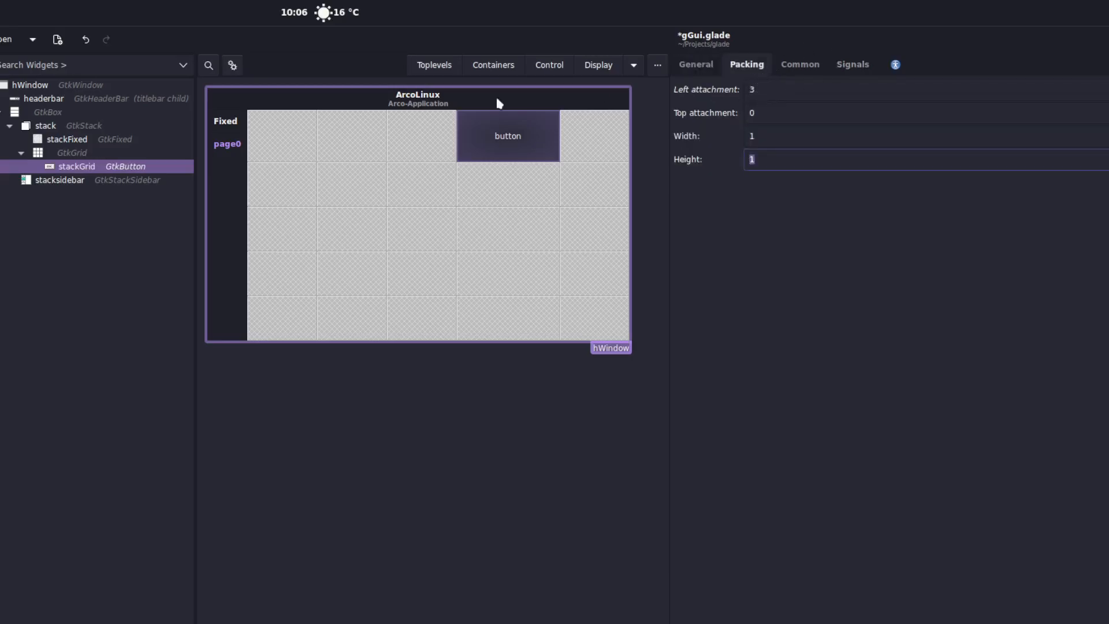
click(75, 154)
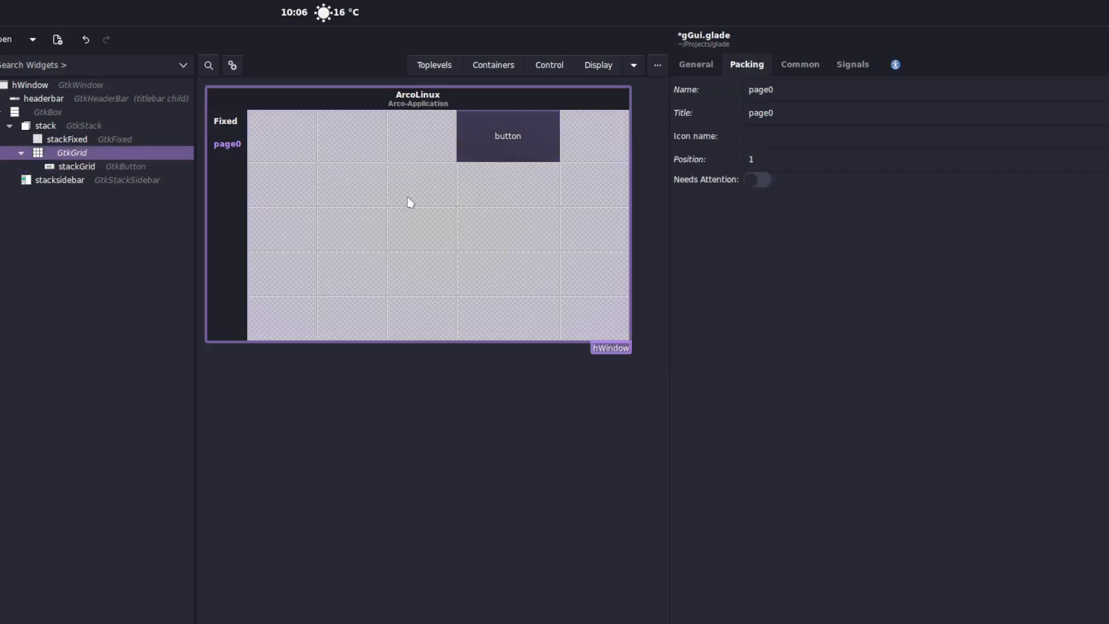
double_click(767, 96)
text(Grid)
key(Tab)
text(Grid)
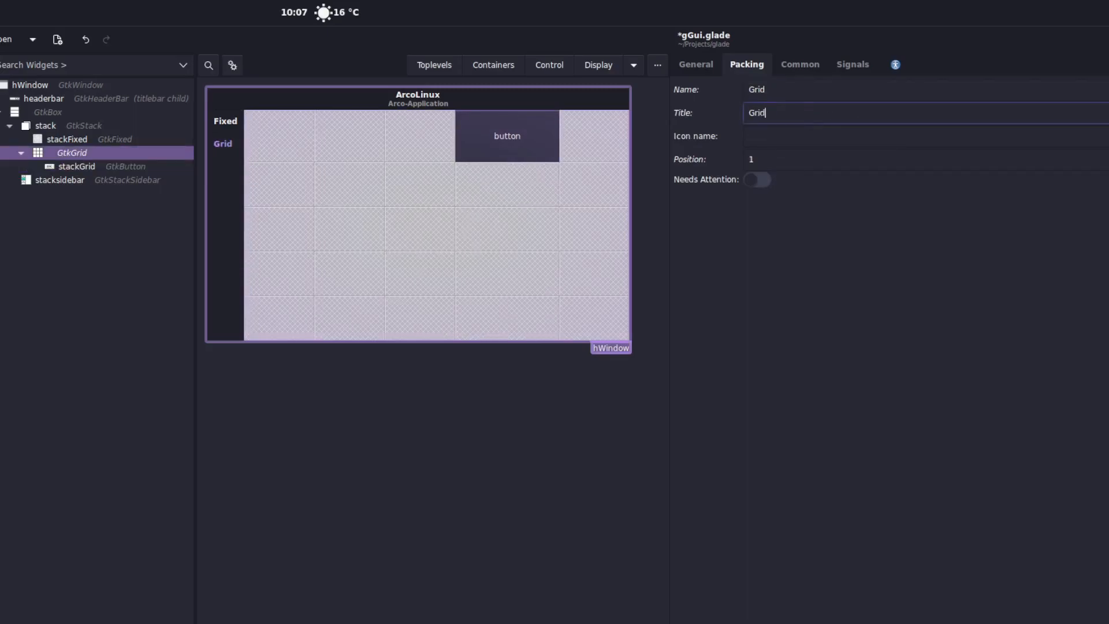
Enter stackGrid as the ID of the GtkGrid.
click(701, 65)
text(s)
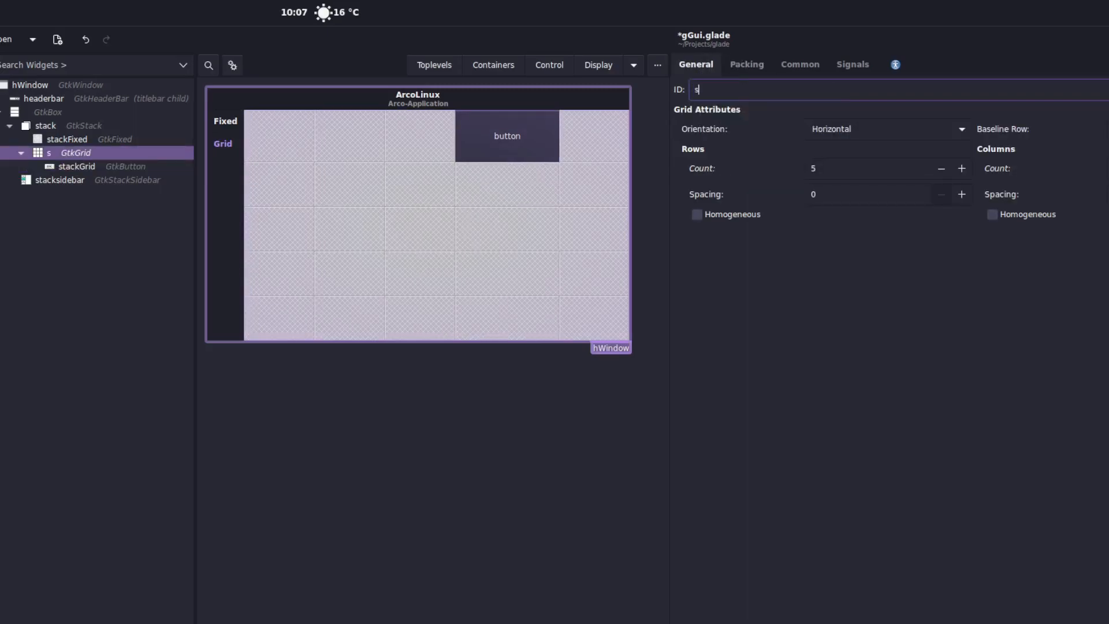
text(tackGrid)
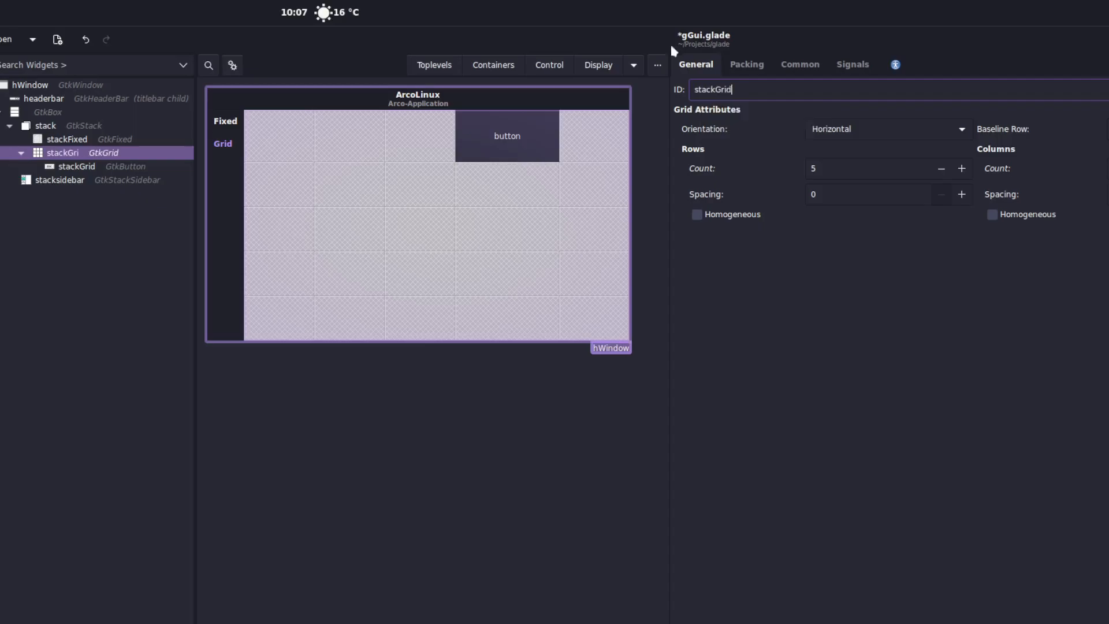
Change the grid button's ID to btnGrid and its label text to Click Me!
click(144, 168)
double_click(735, 90)
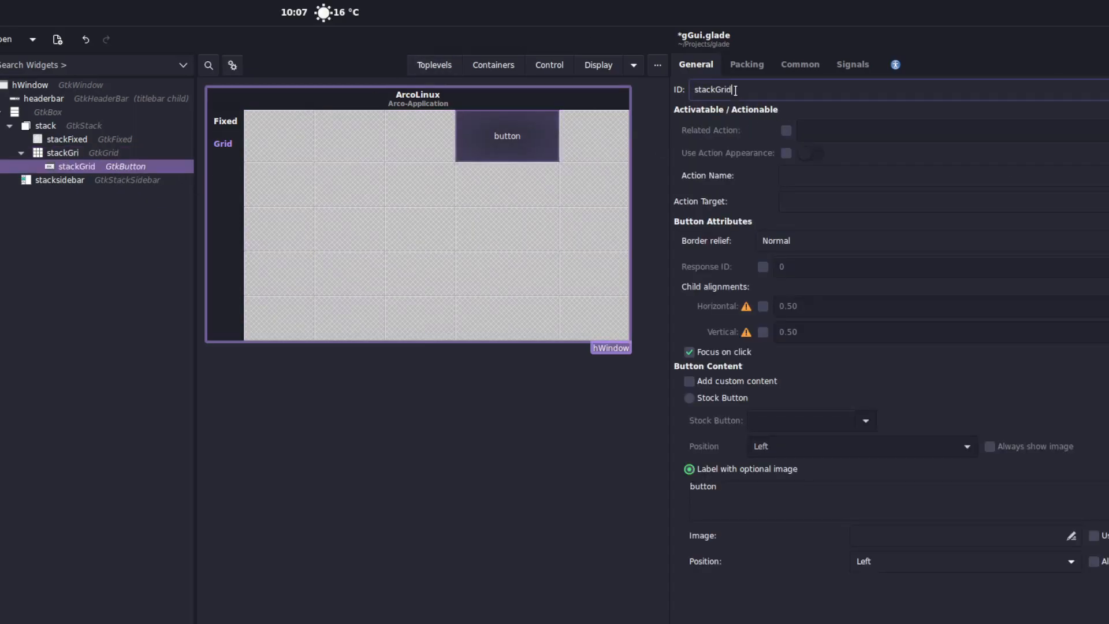
text(btn)
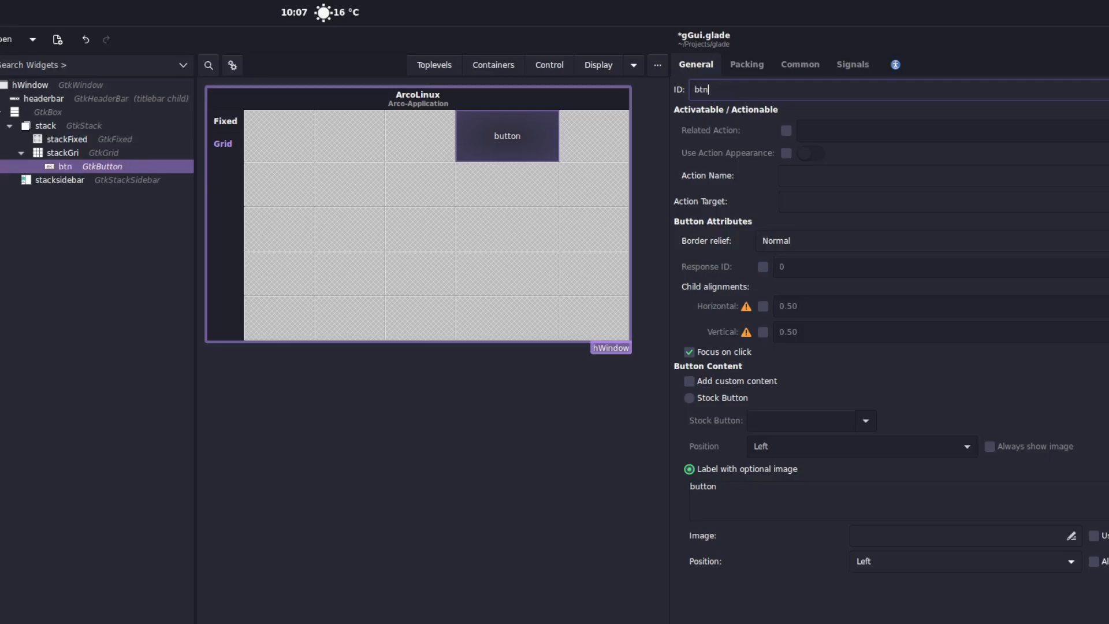
text(Grid)
double_click(746, 497)
text(Click Me!)
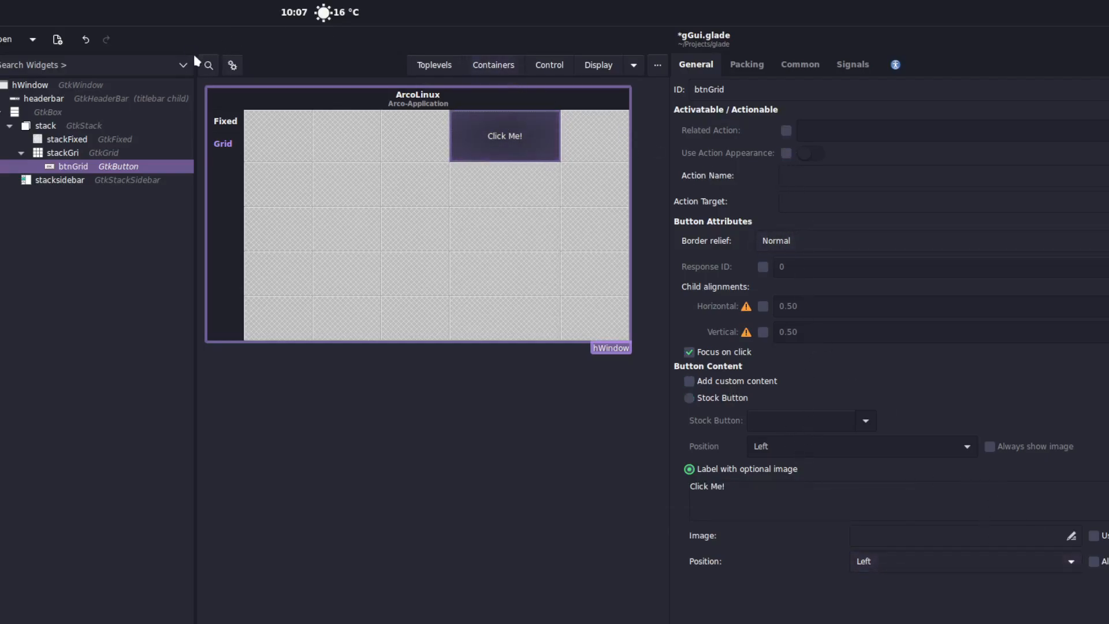
Preview hWindow, check the button's layout on the Grid page, and close the preview.
click(84, 84)
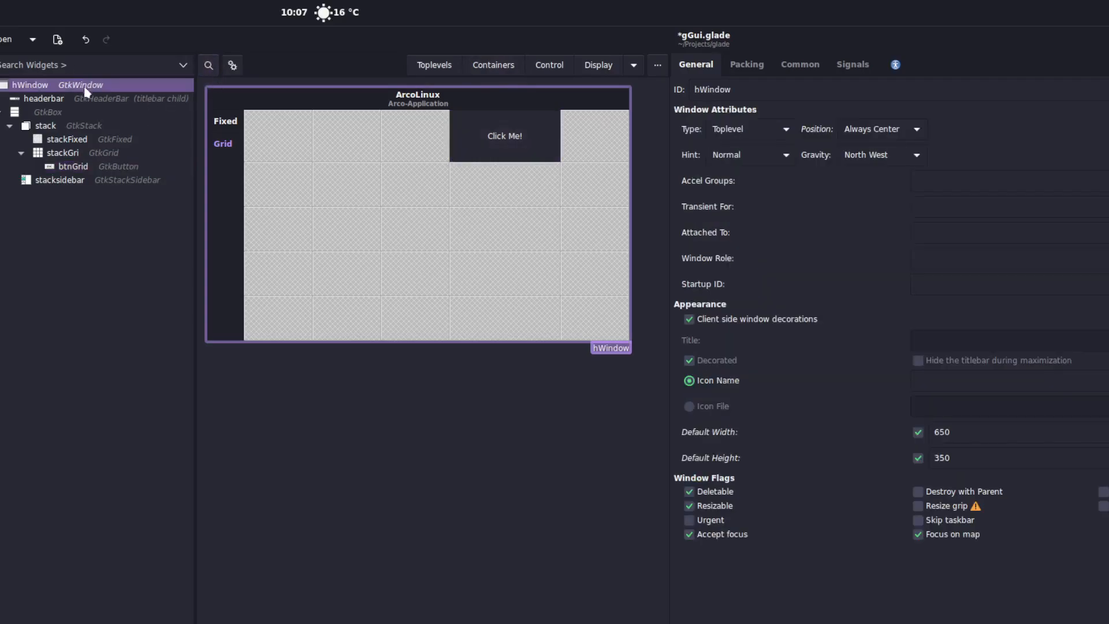
click(232, 65)
key(ctrl+p)
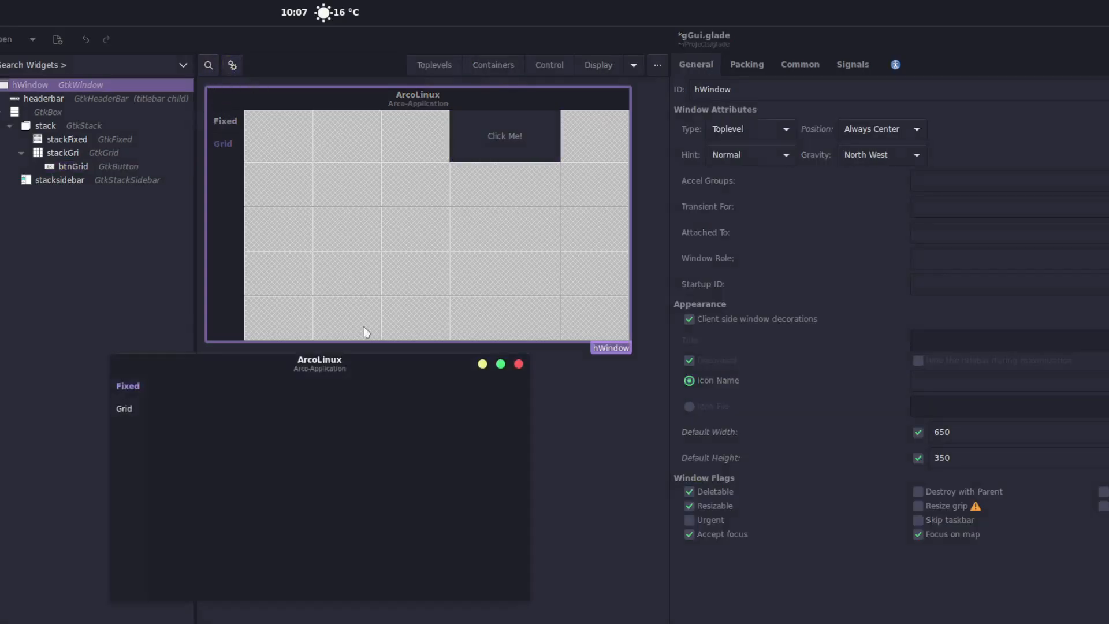
click(125, 410)
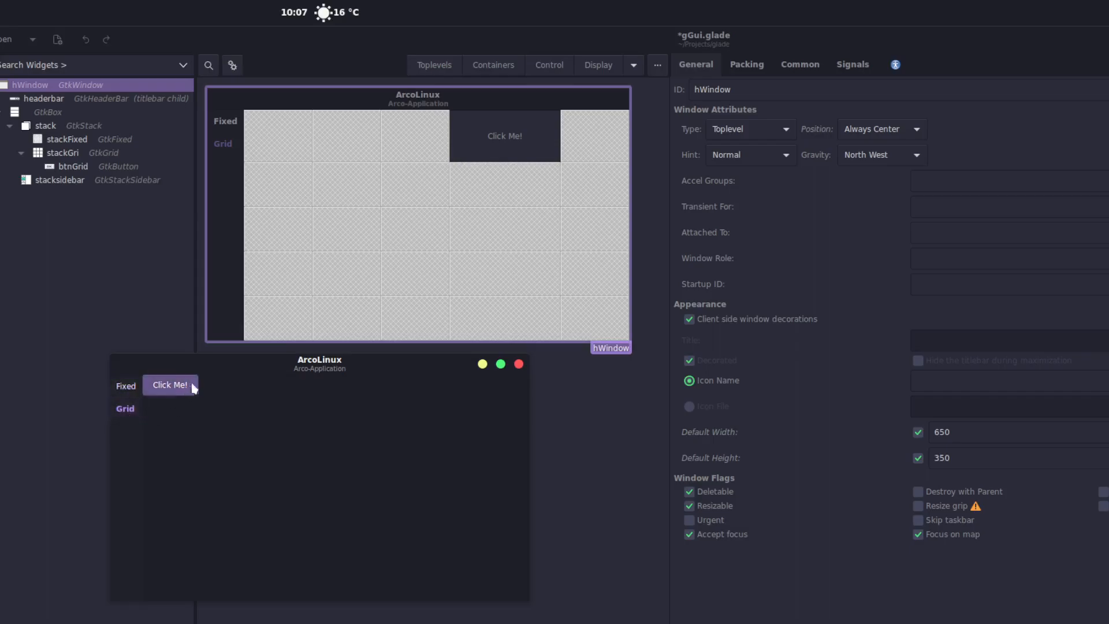
drag(244, 364, 567, 346)
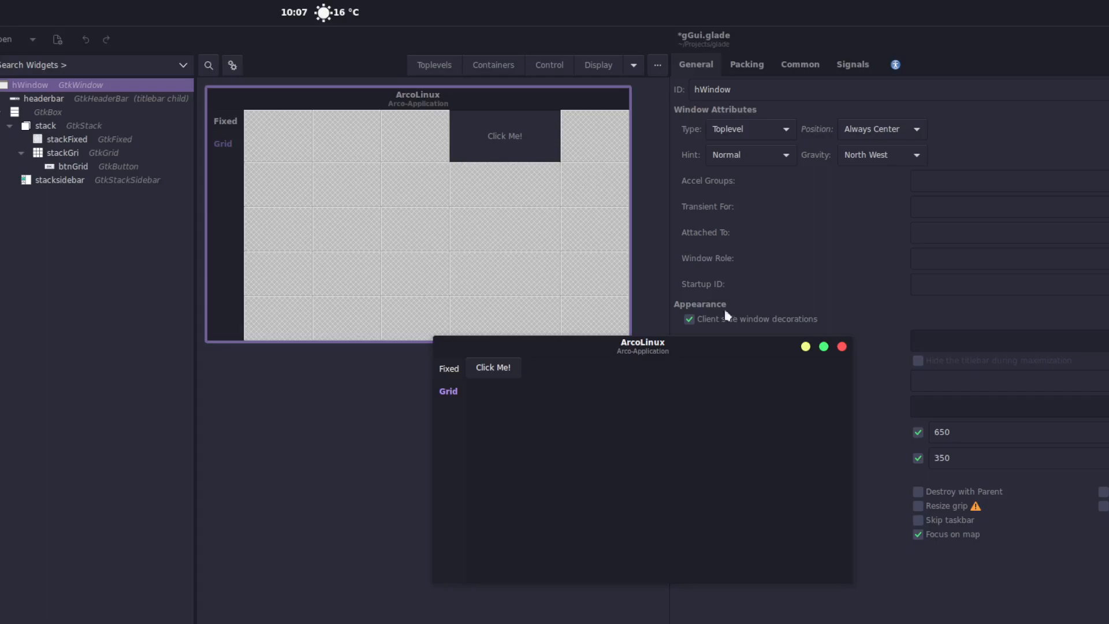
click(840, 347)
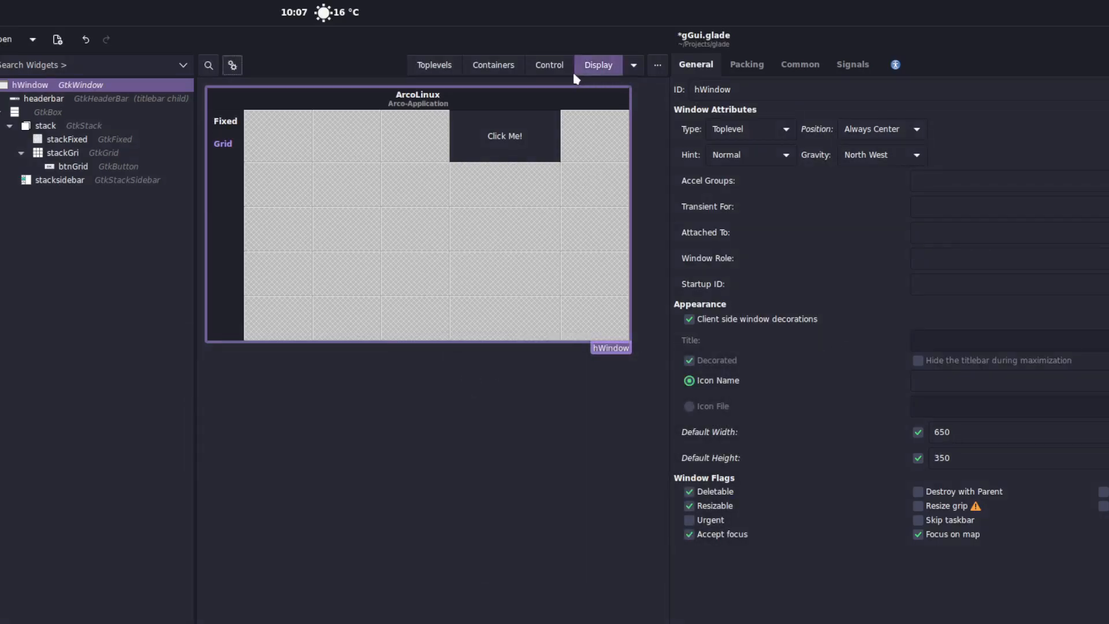
Place a GtkLabel in the first cell of the grid's first row.
click(551, 65)
click(593, 70)
click(599, 65)
click(586, 126)
click(285, 136)
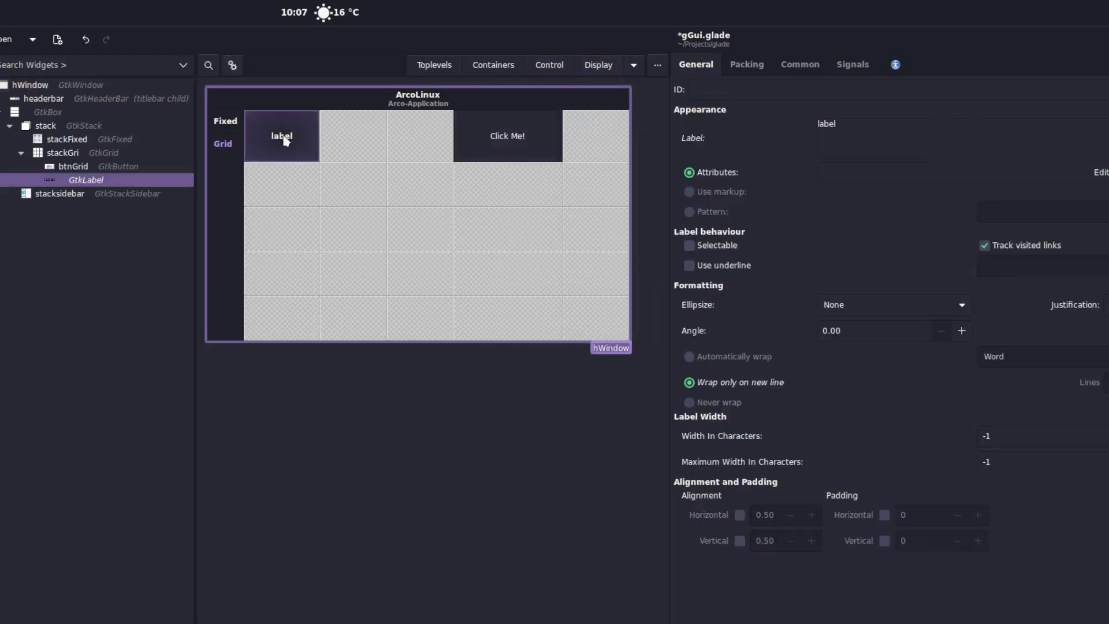
Set the new label's ID to lblGrid and its text to Some text.
click(752, 92)
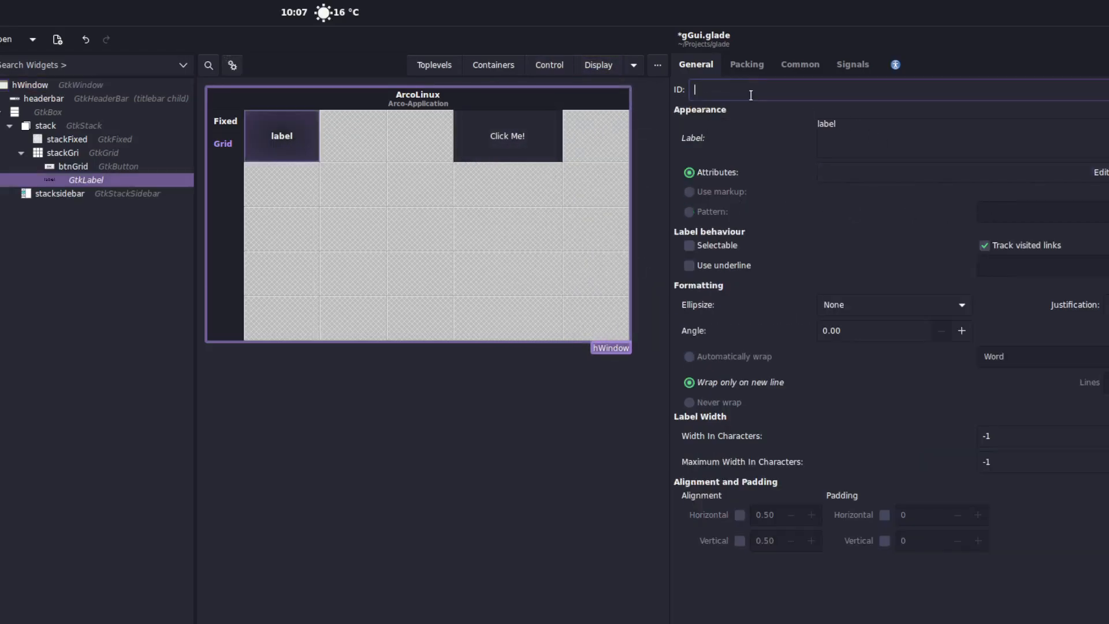
text(lbl)
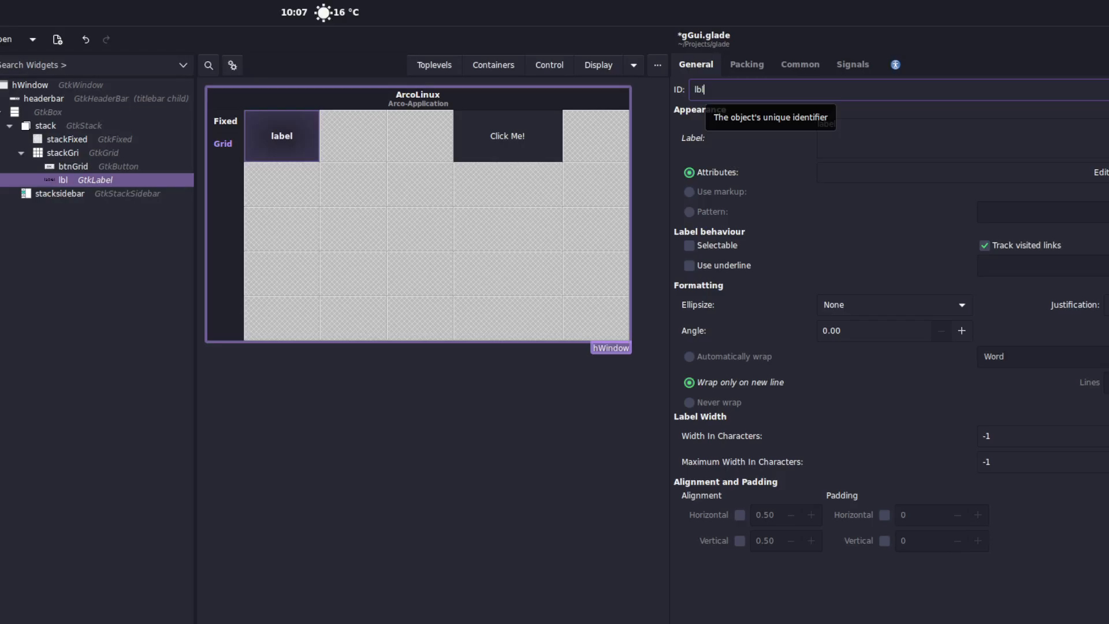
text(Grid)
click(895, 135)
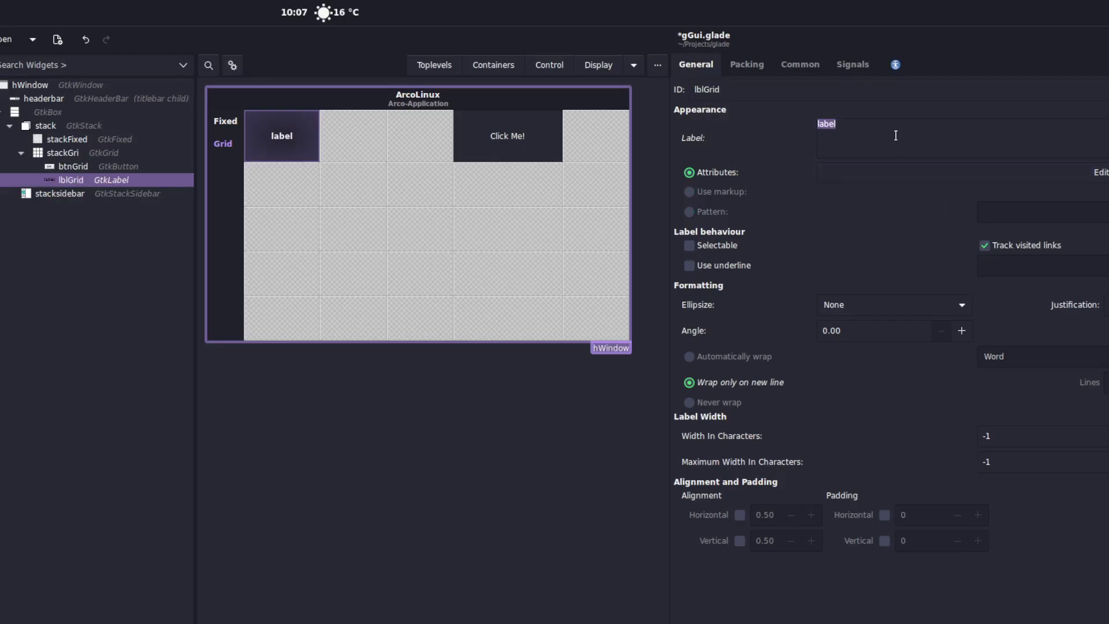
text(Some tyext)
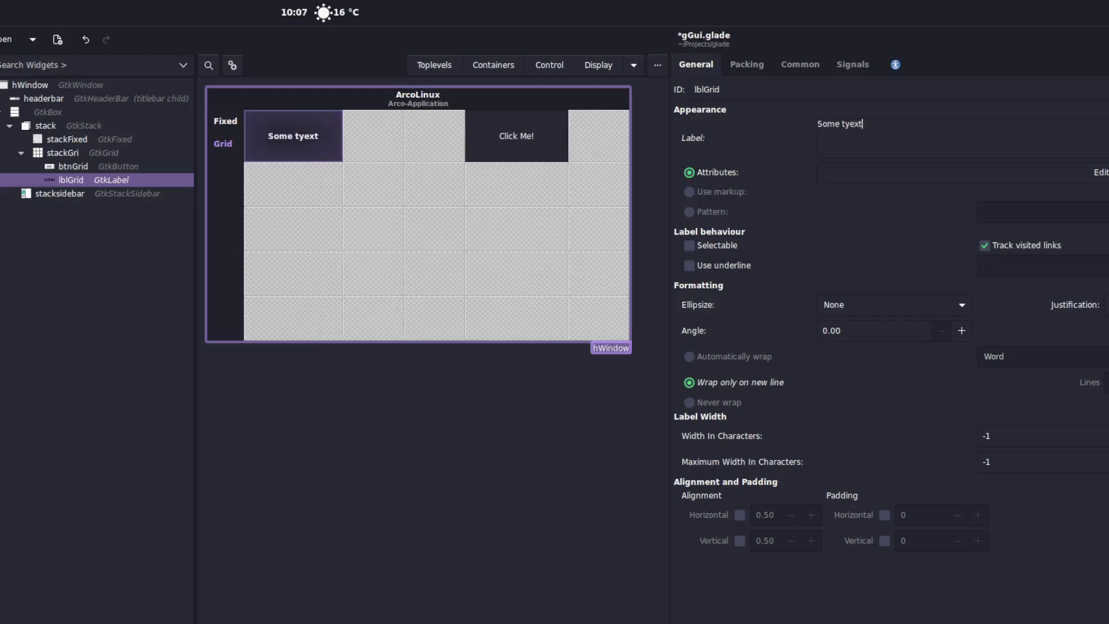
key(BackSpace)
key(BackSpace)
key(BackSpace)
key(BackSpace)
text(ext)
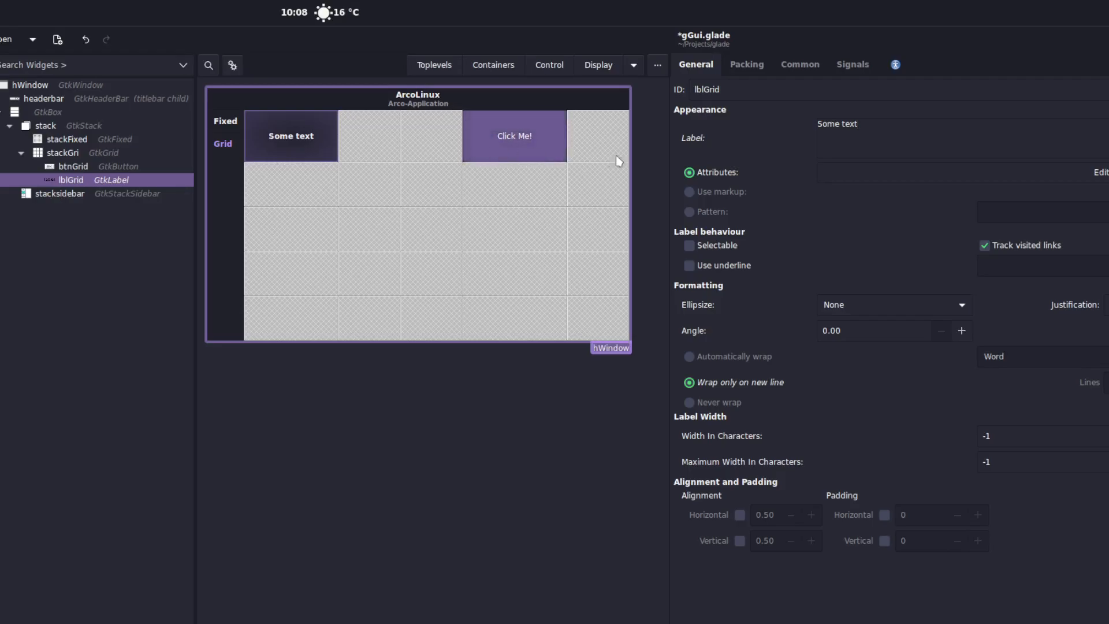
Make both the rows and columns of the grid homogeneous and check the Grid page in a preview.
click(97, 154)
click(1004, 217)
click(733, 215)
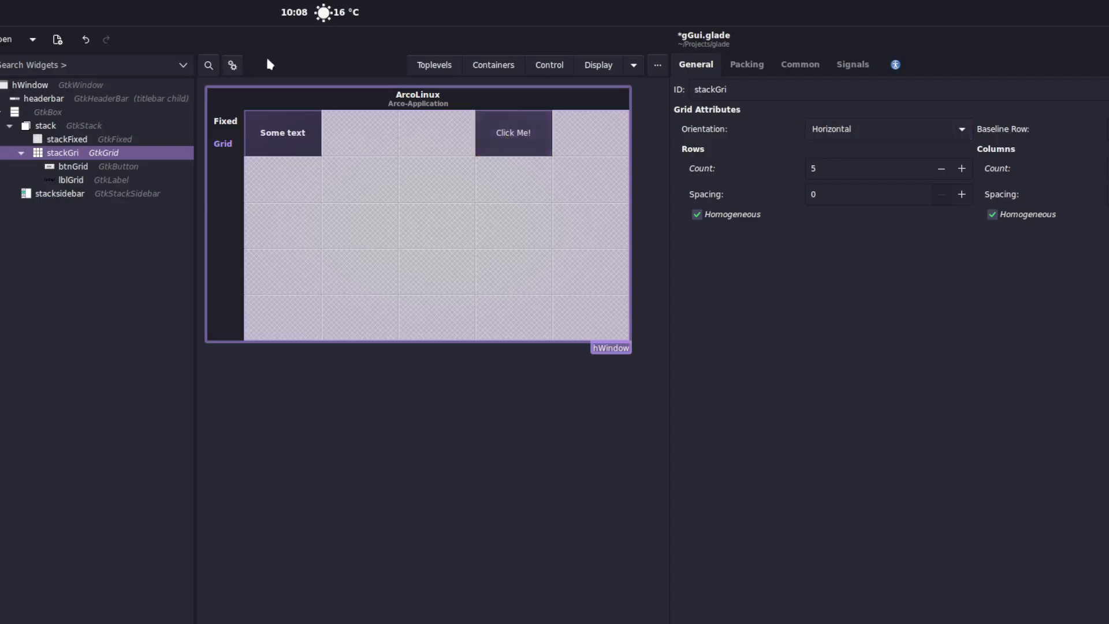
click(238, 68)
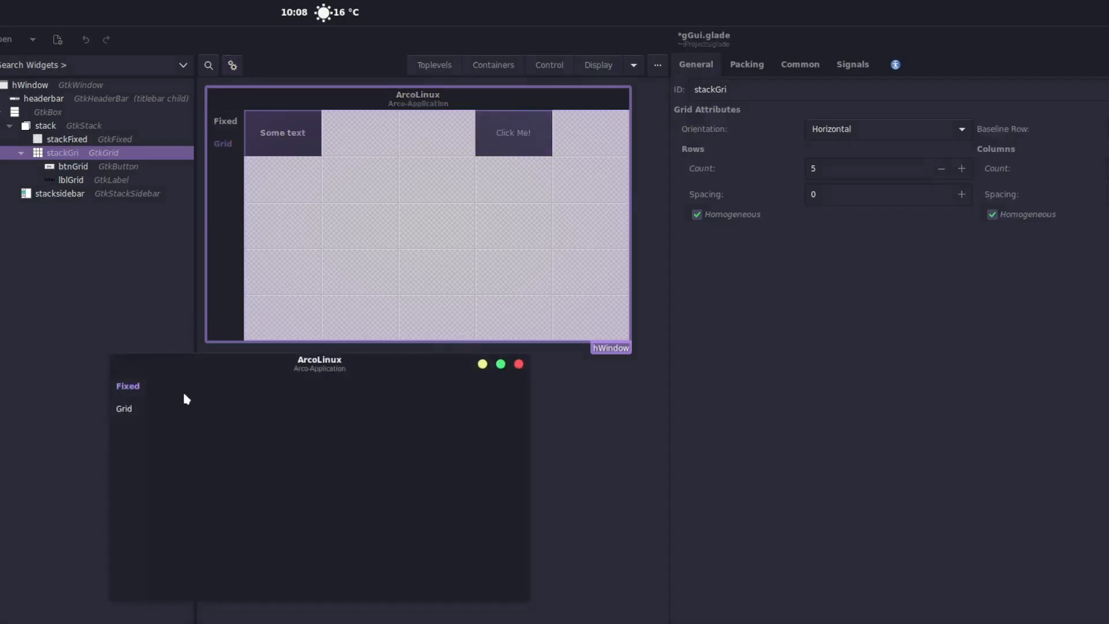
click(122, 408)
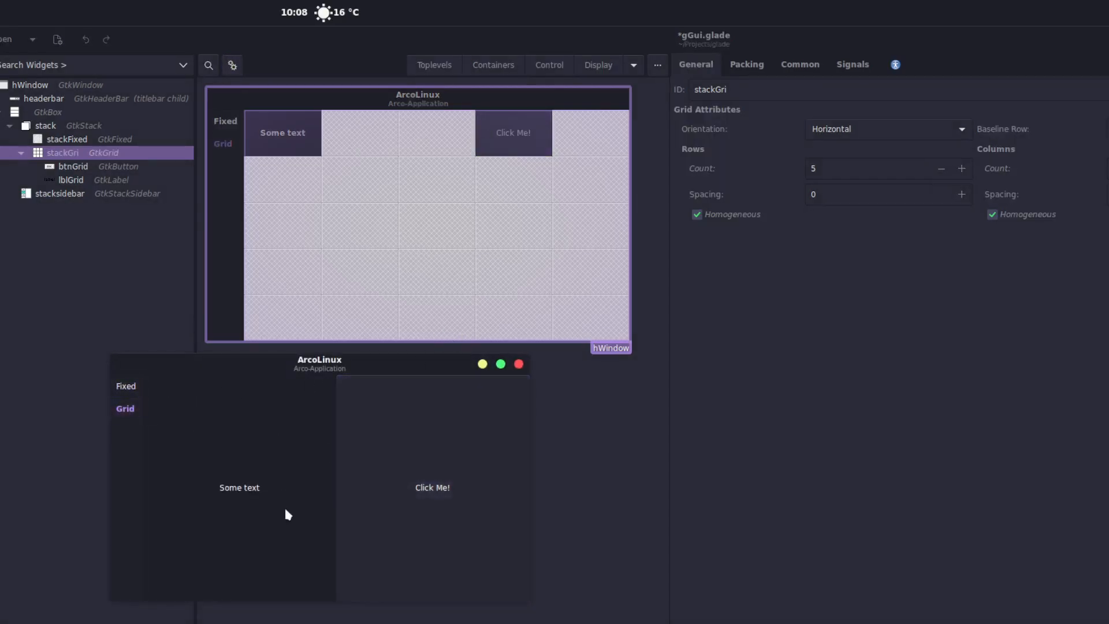
click(519, 364)
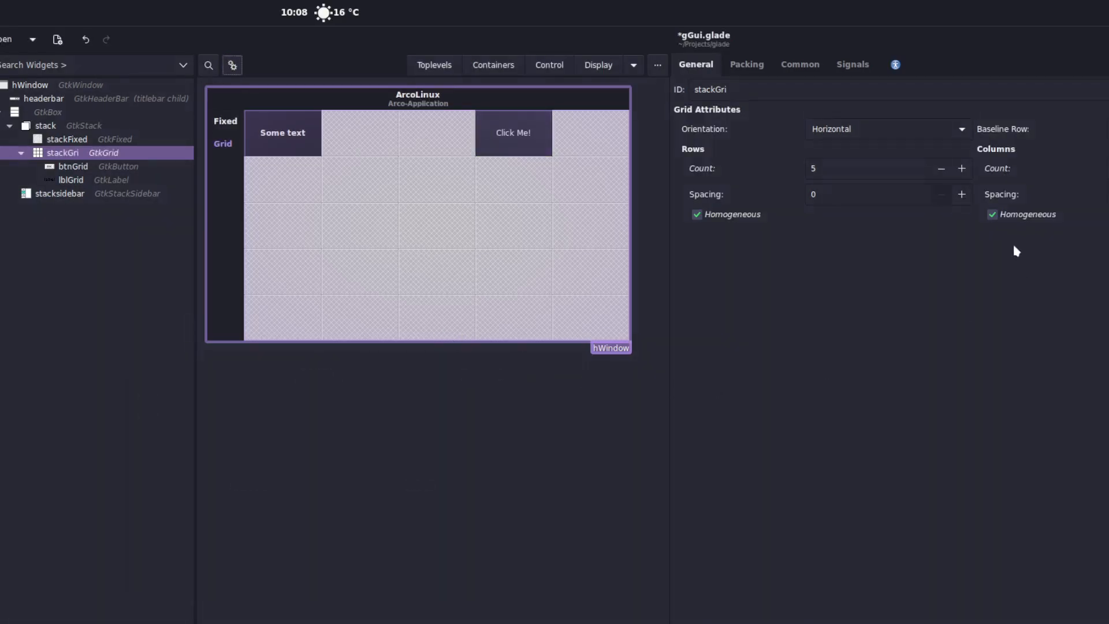
Turn off homogeneous sizing for the grid's rows and columns and check the Grid page in a preview.
click(750, 218)
click(1030, 215)
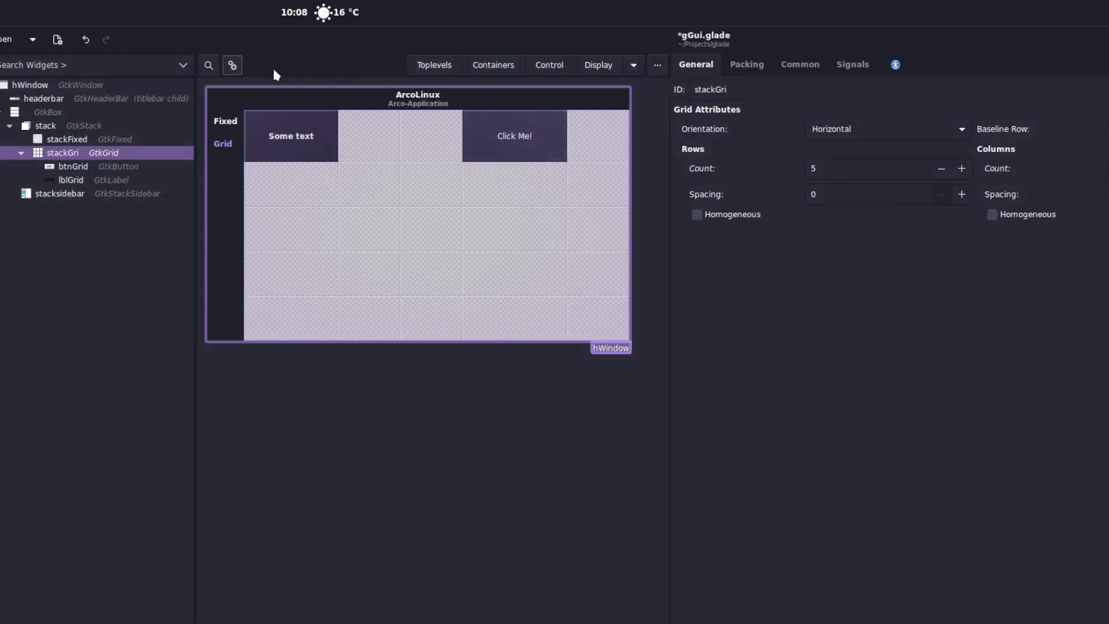
key(ctrl+p)
click(124, 408)
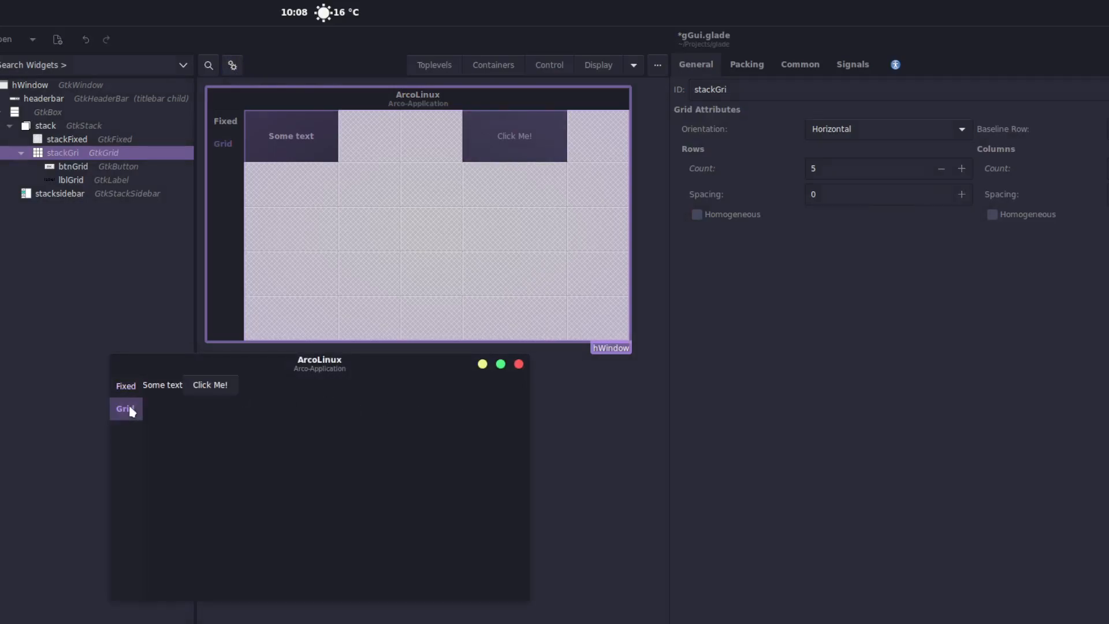
click(522, 365)
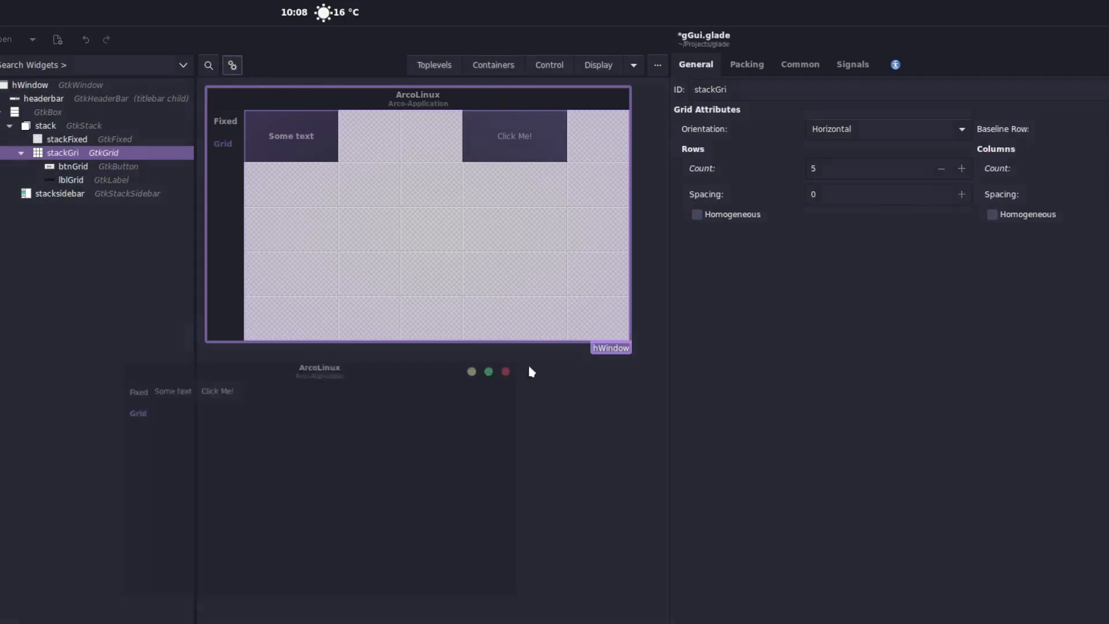
Make only the grid's columns homogeneous and check the Grid page in a preview.
click(1035, 219)
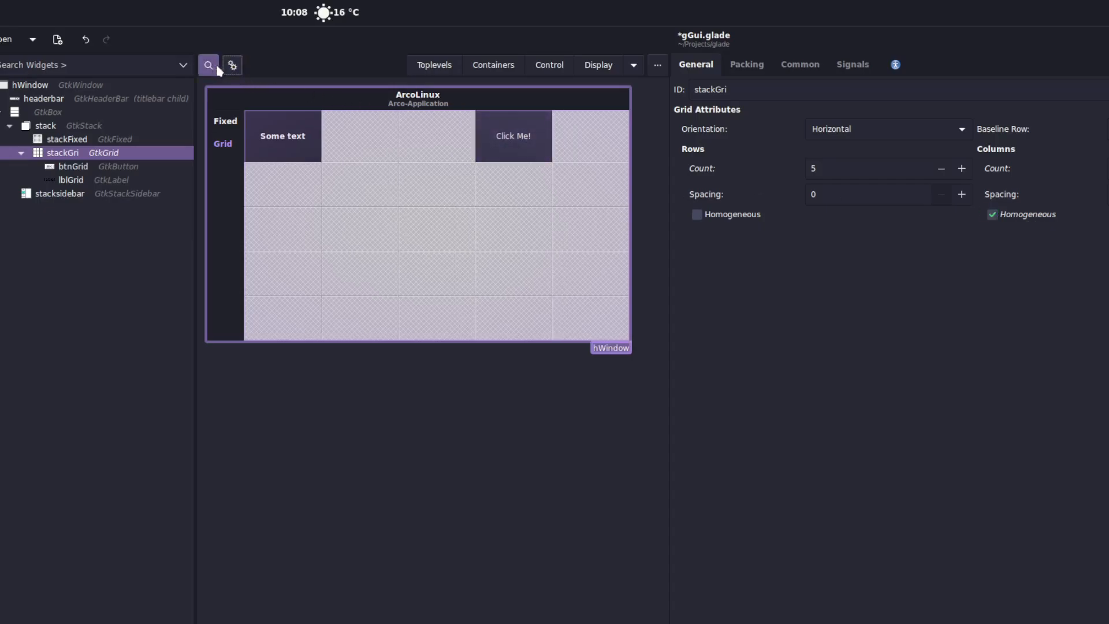
click(231, 67)
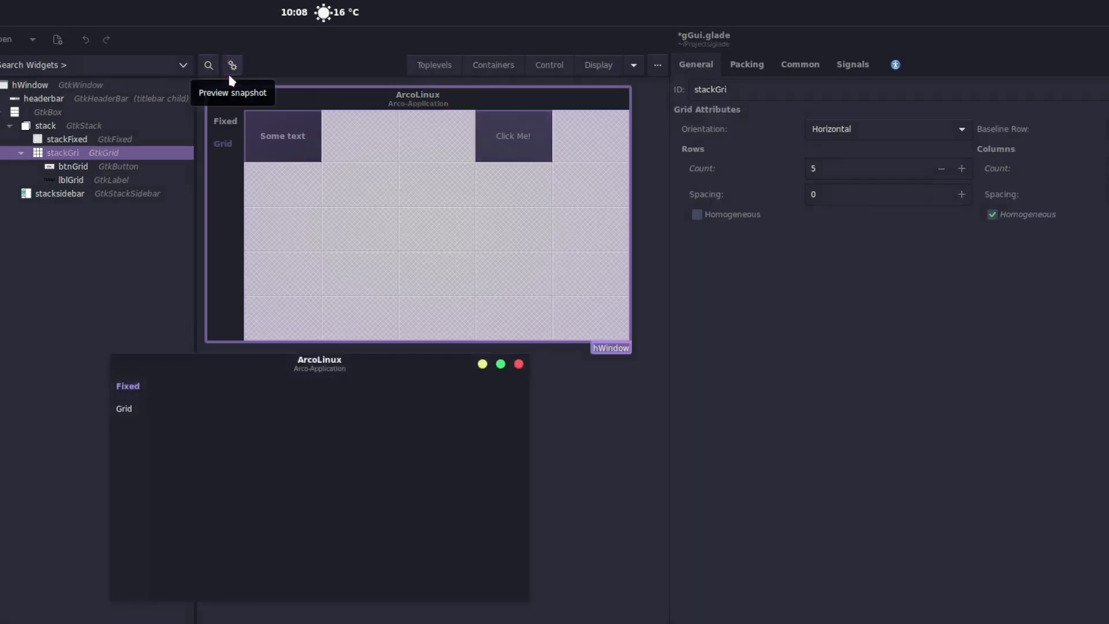
click(127, 410)
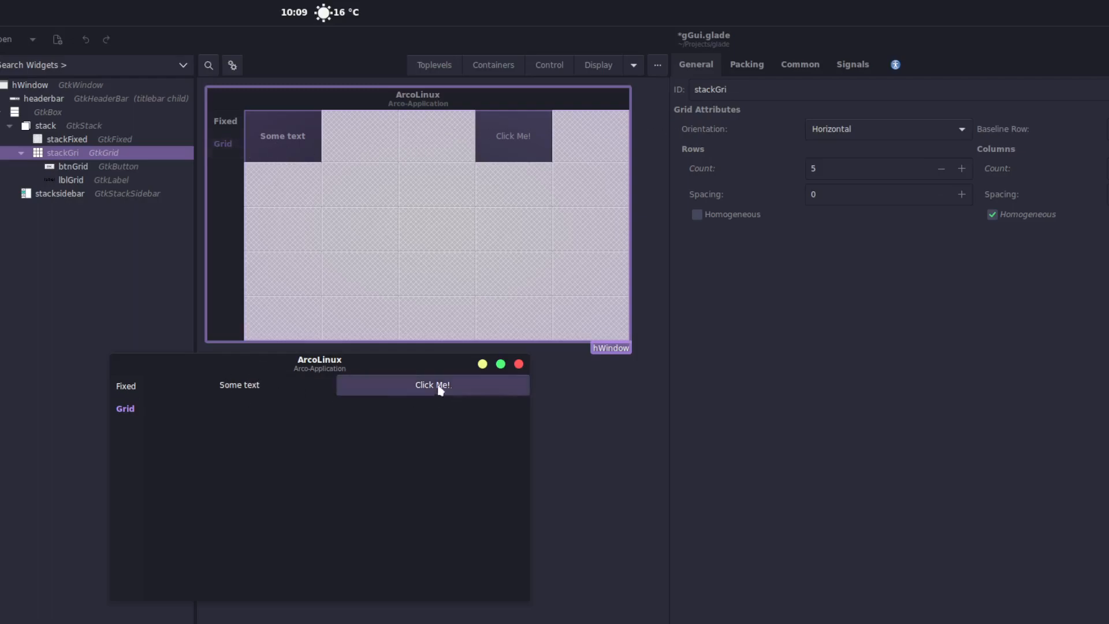
click(520, 365)
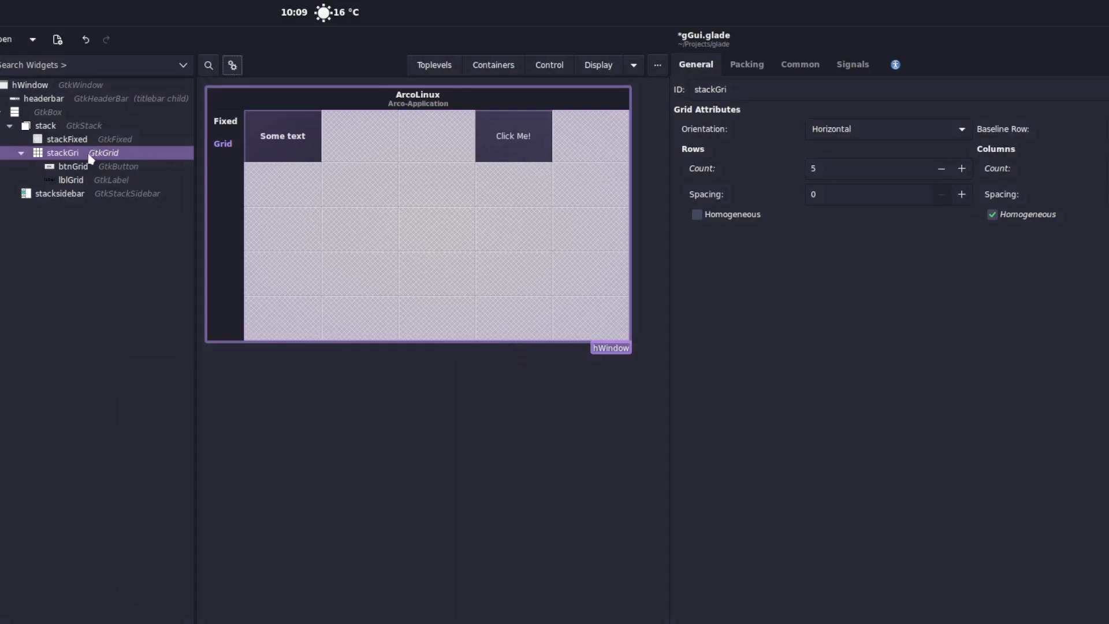
Set the stack's number of pages to 3.
click(80, 127)
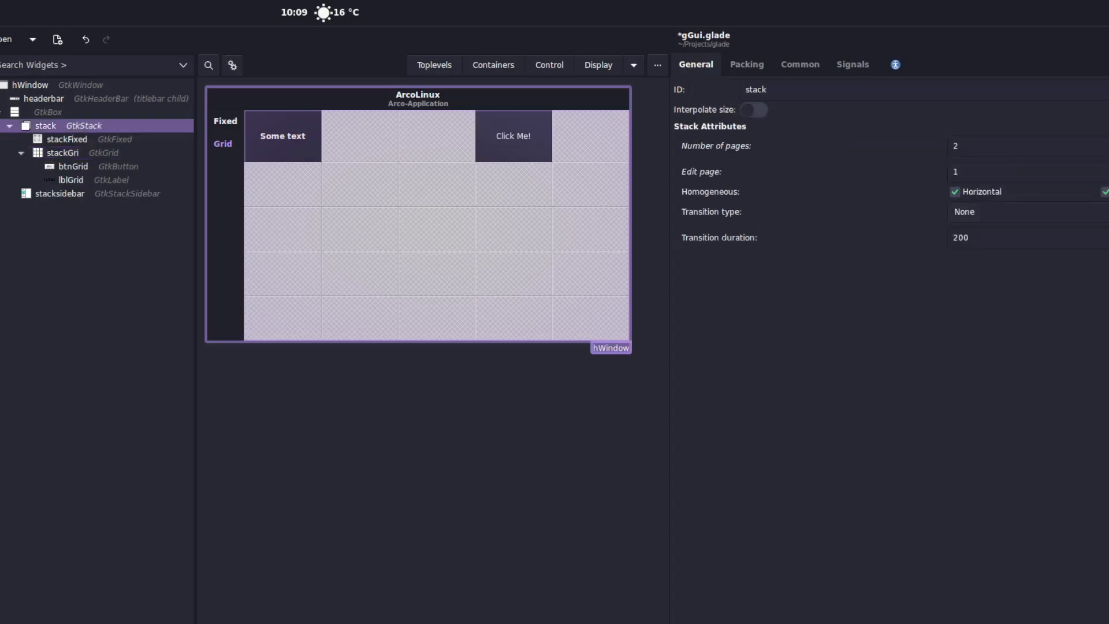
click(1108, 146)
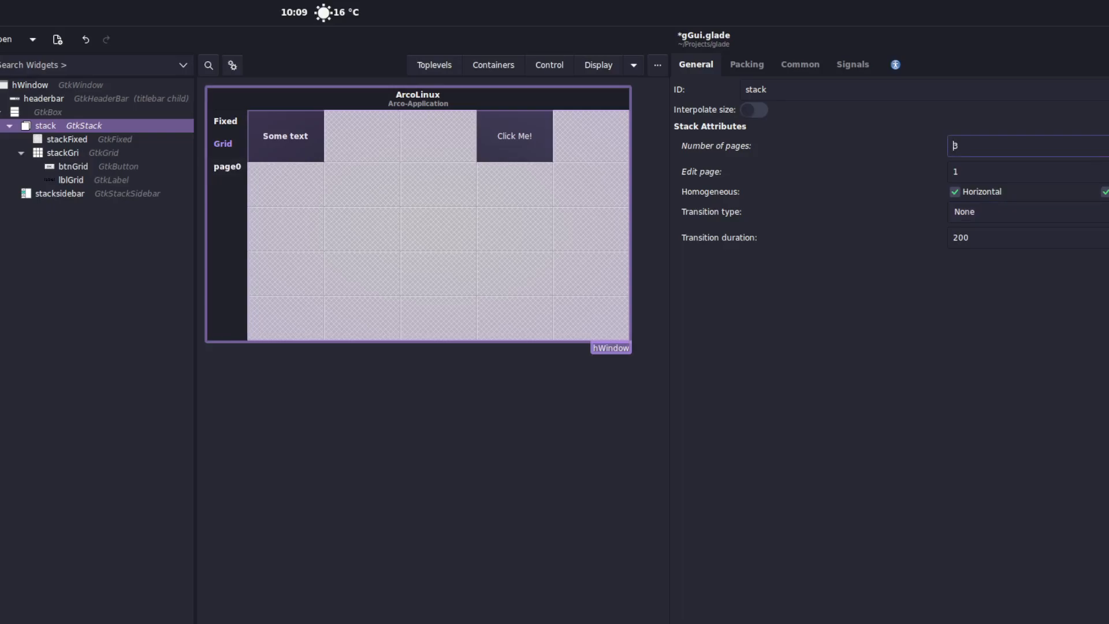
Switch the stack to edit page 2, place an aspect frame on it and give the frame the ID stackAspectFrame.
click(1108, 172)
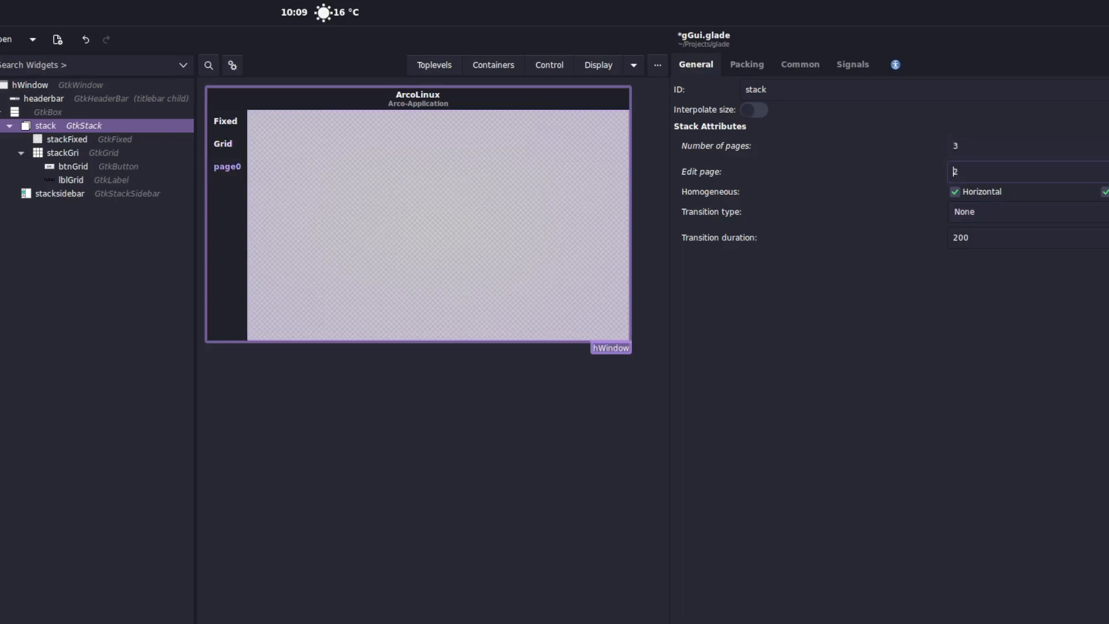
click(511, 71)
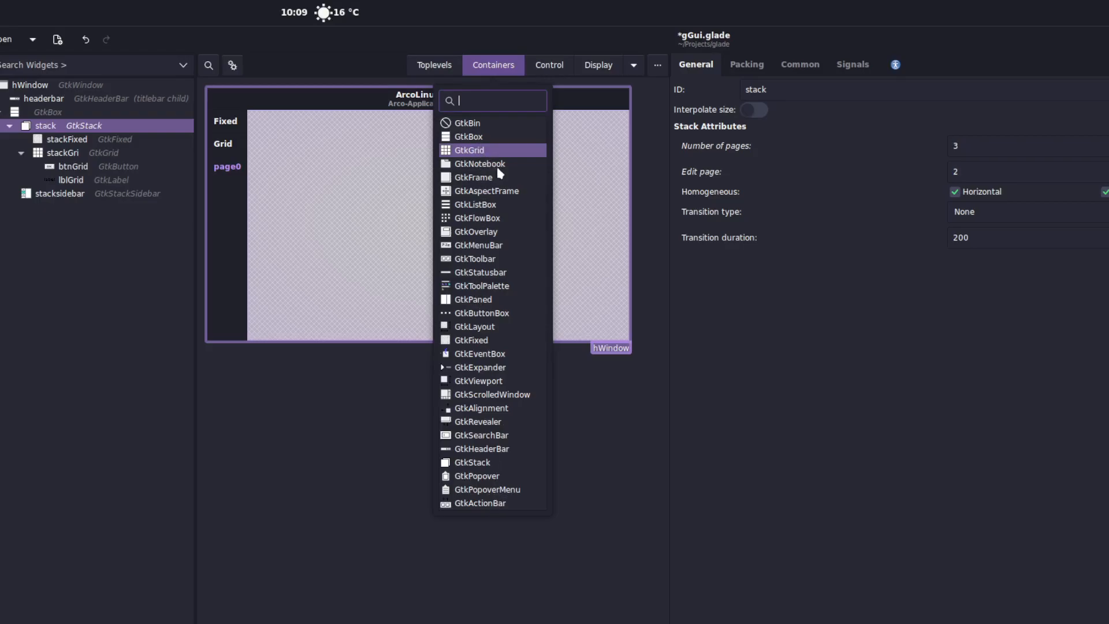
click(503, 191)
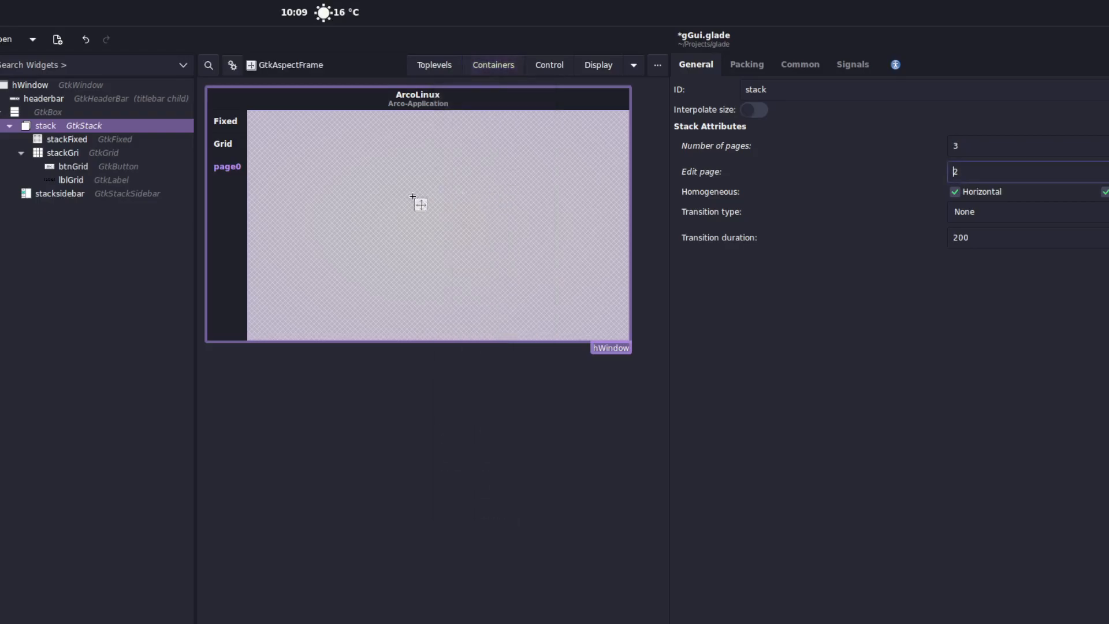
click(405, 210)
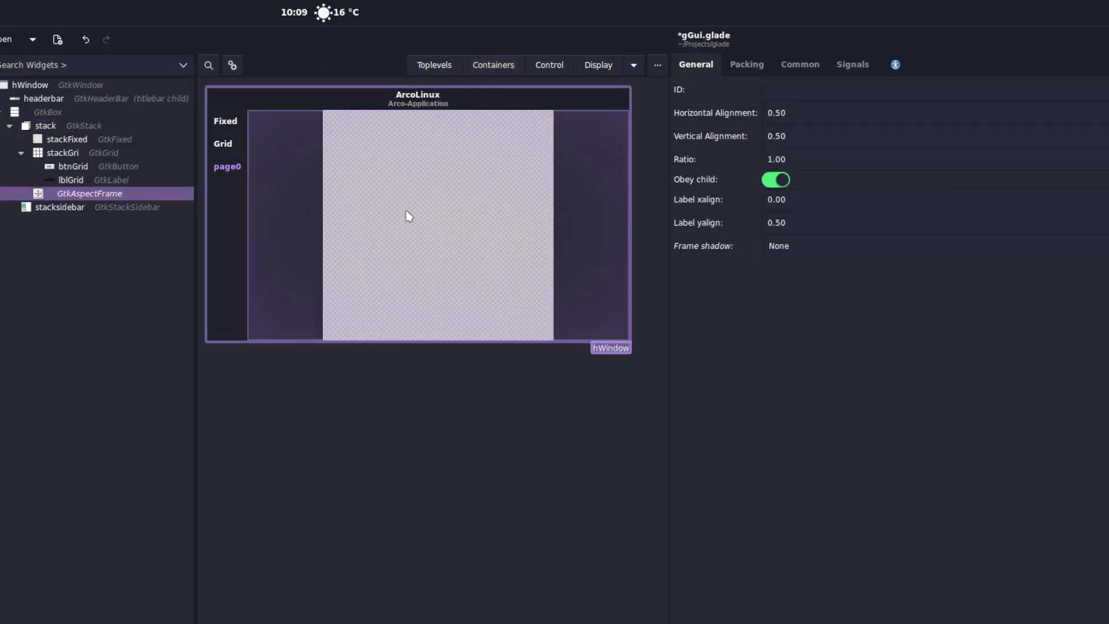
click(780, 89)
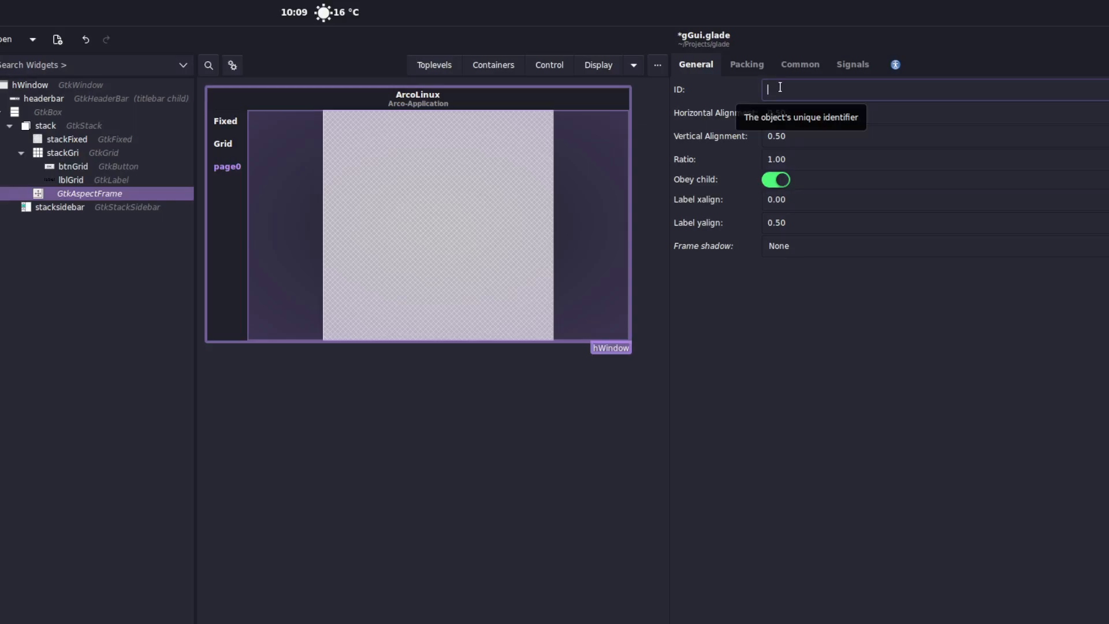
text(stackA)
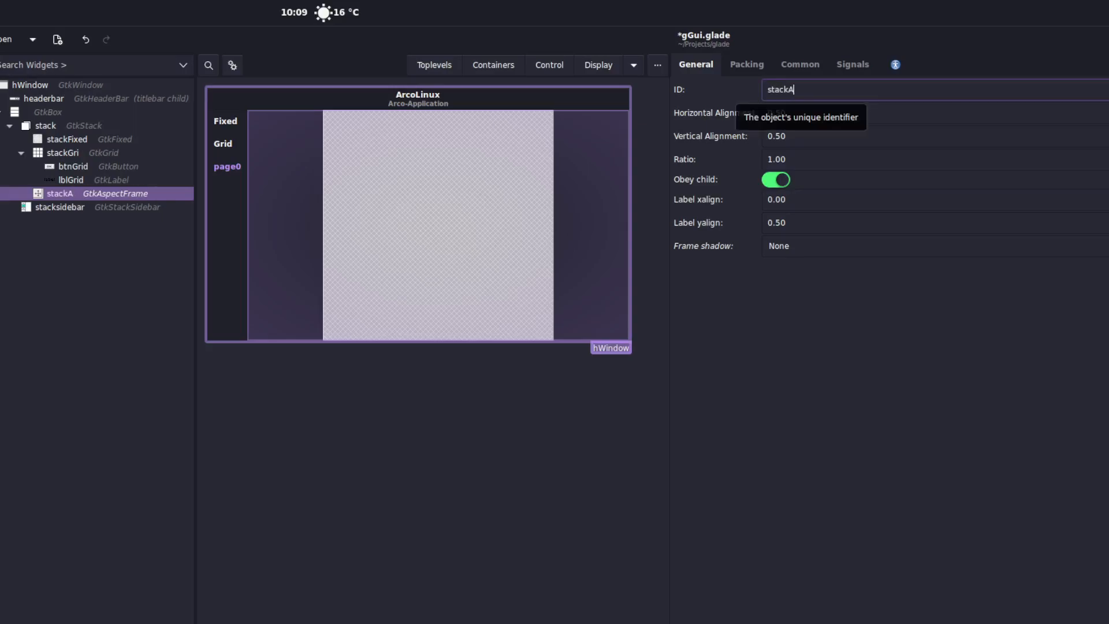
text(spectFrame)
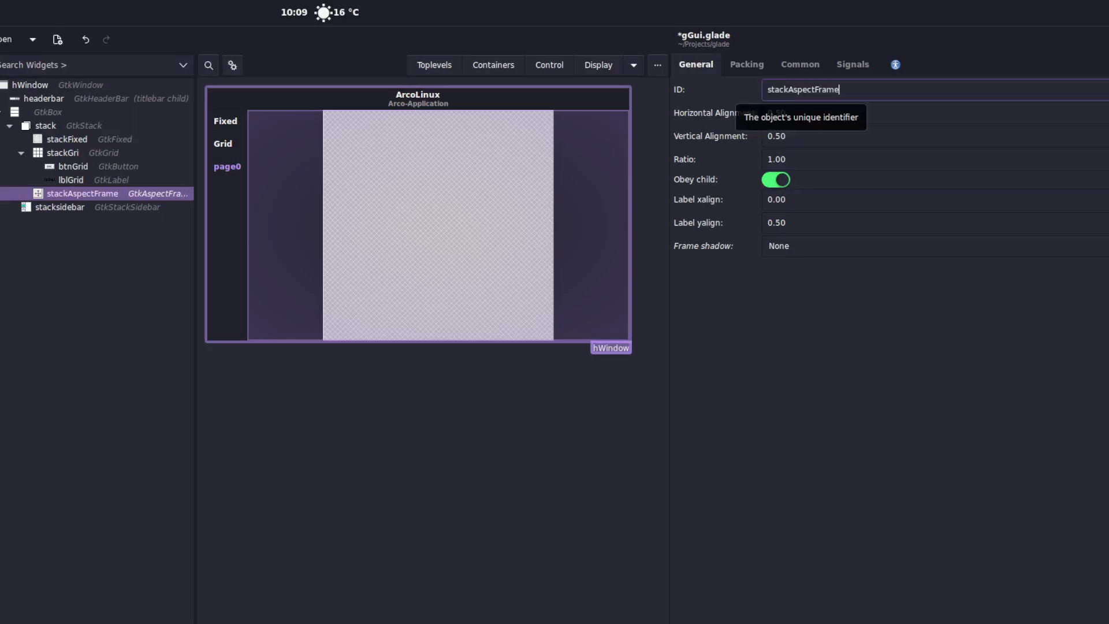
Set both the page name and the page title of the aspect frame's stack page to AspectFrame.
click(747, 64)
double_click(783, 88)
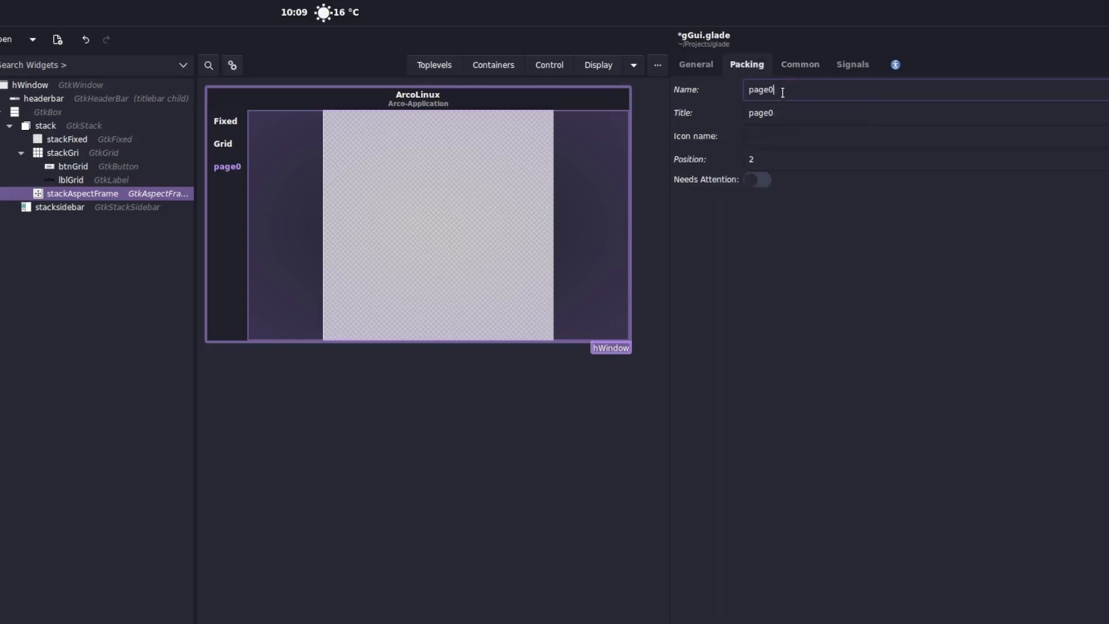
text(AspectFrame)
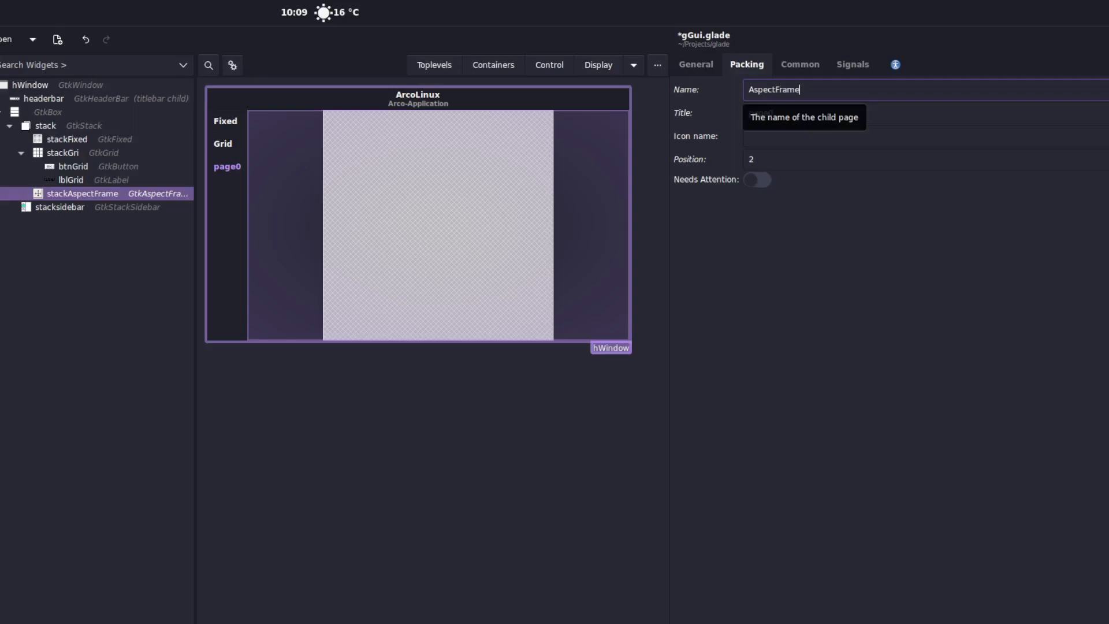
double_click(789, 120)
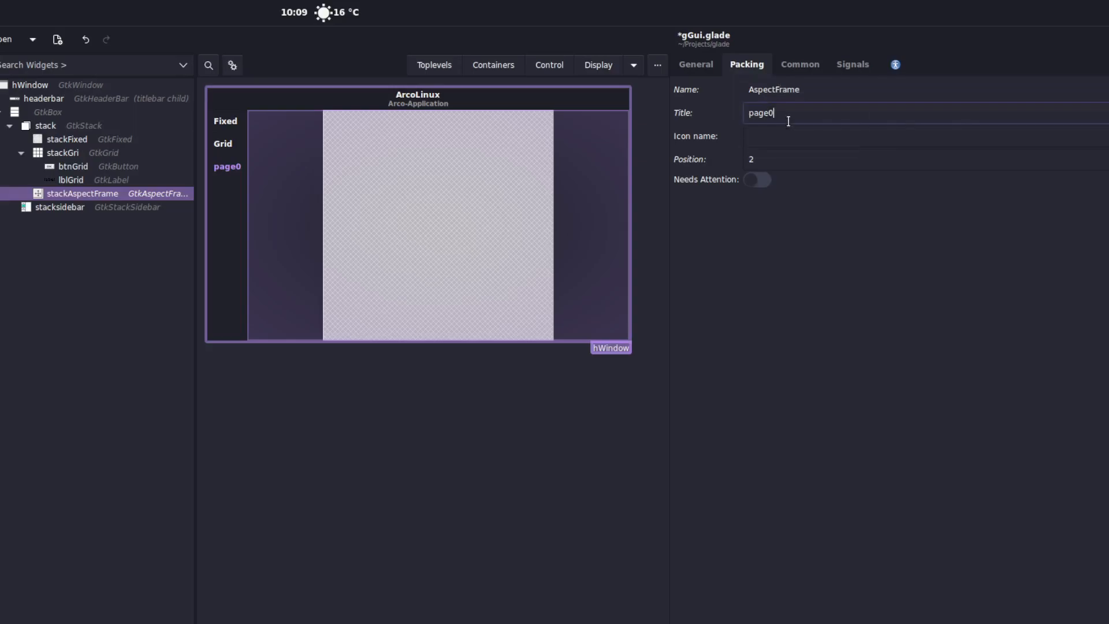
text(Aspe)
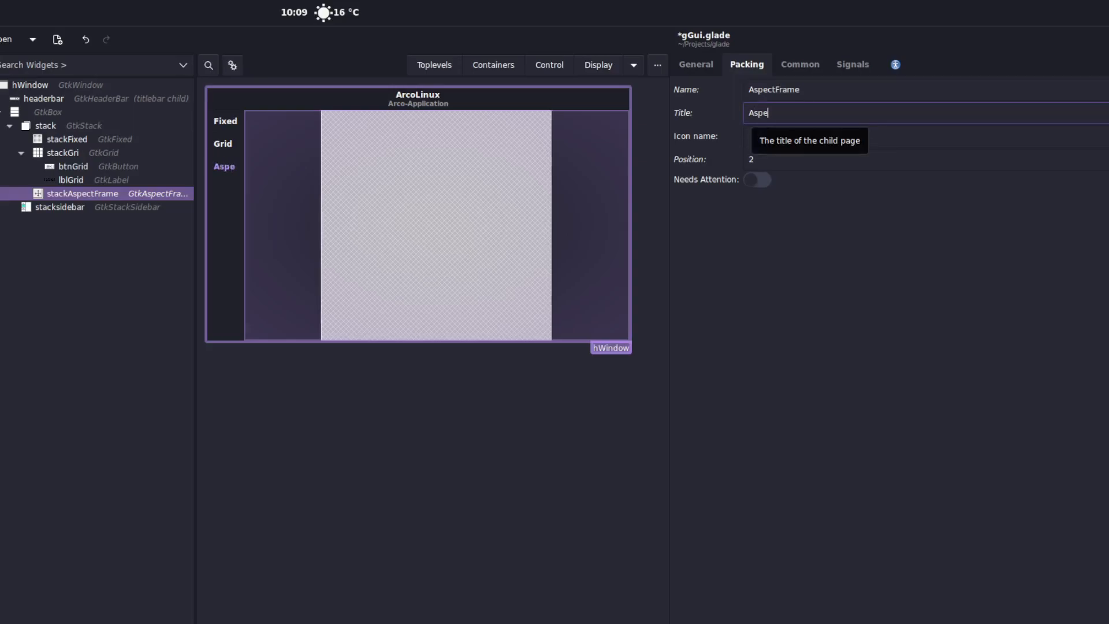
text(ctFrame)
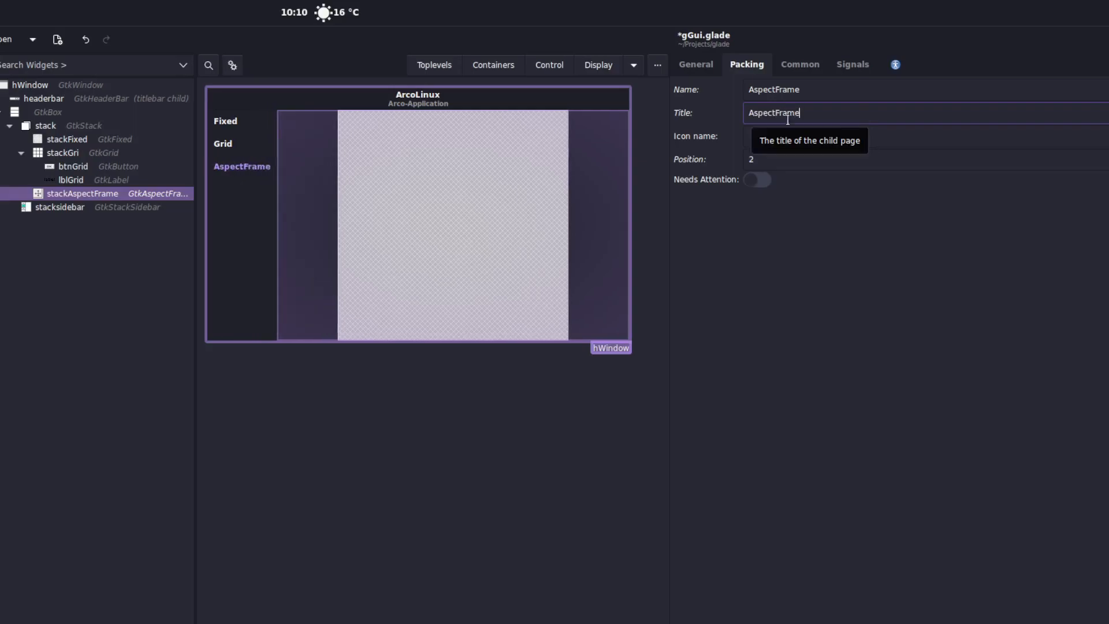
click(695, 65)
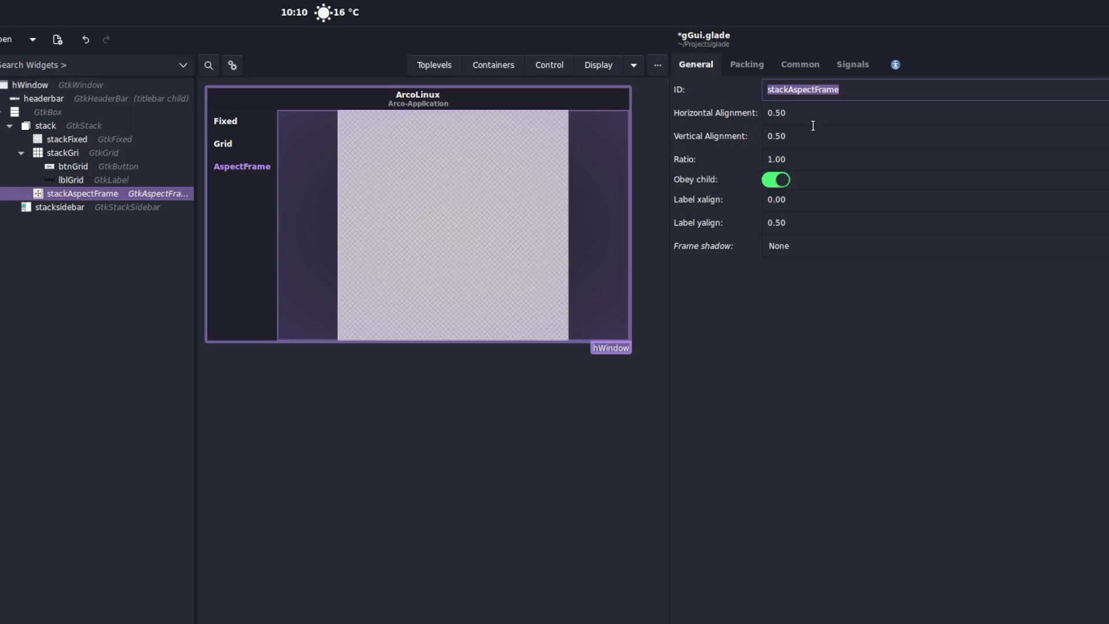
click(800, 255)
click(805, 257)
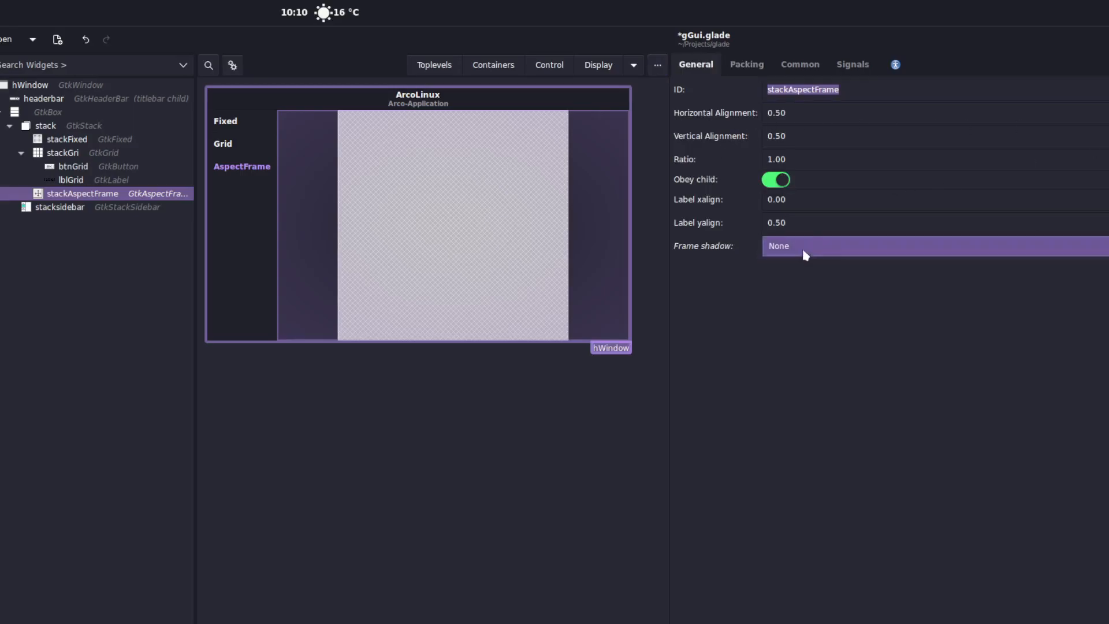
click(800, 64)
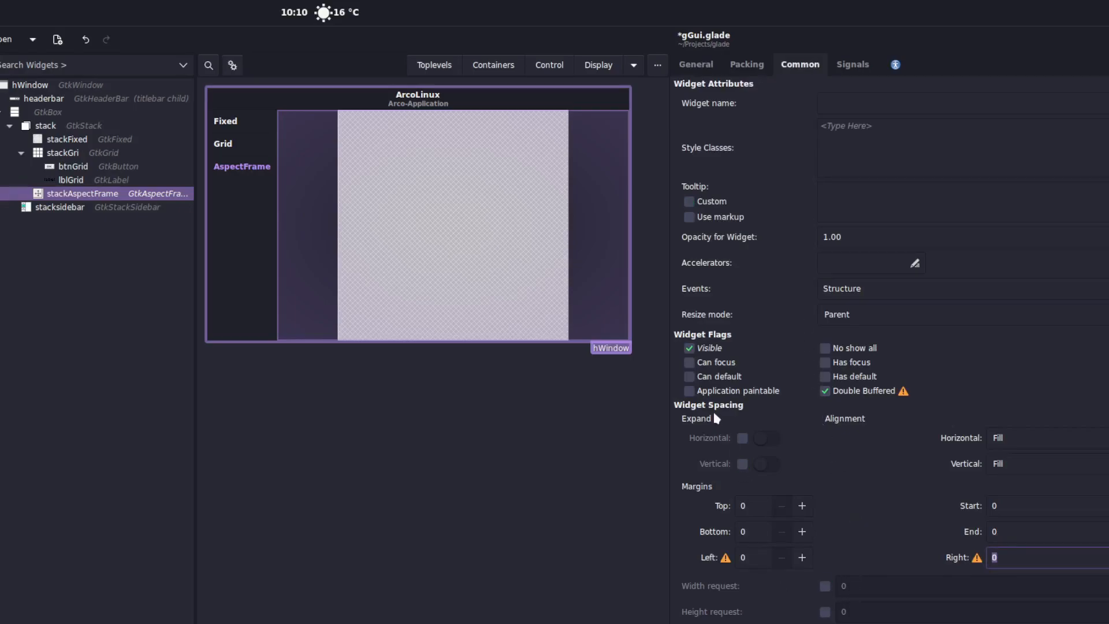
click(706, 67)
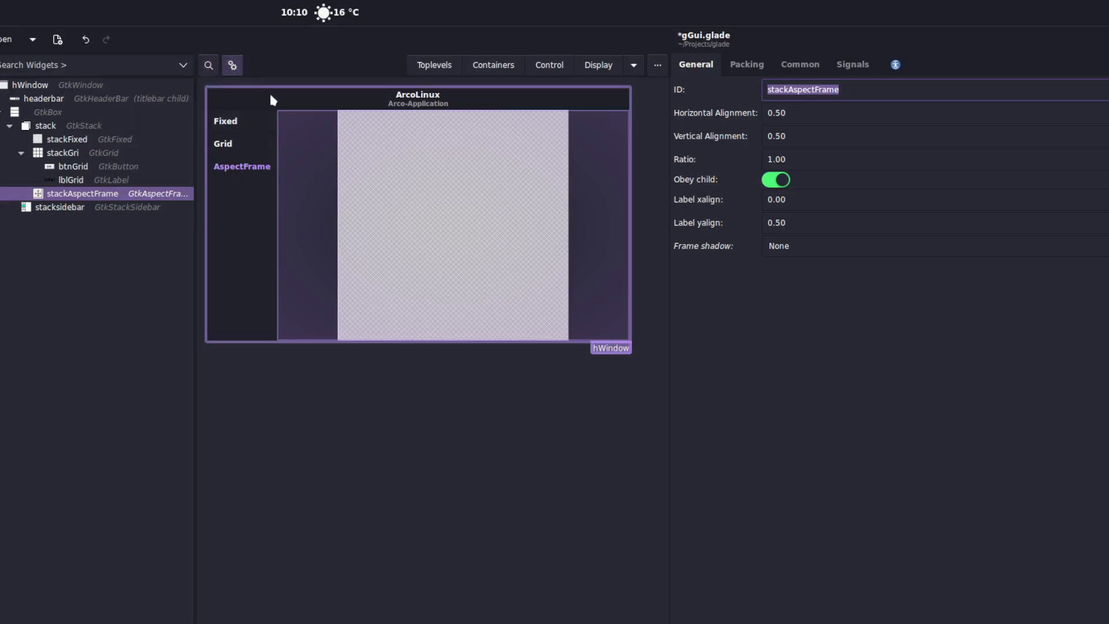
Insert a button inside the aspect frame.
click(556, 70)
click(545, 123)
click(433, 203)
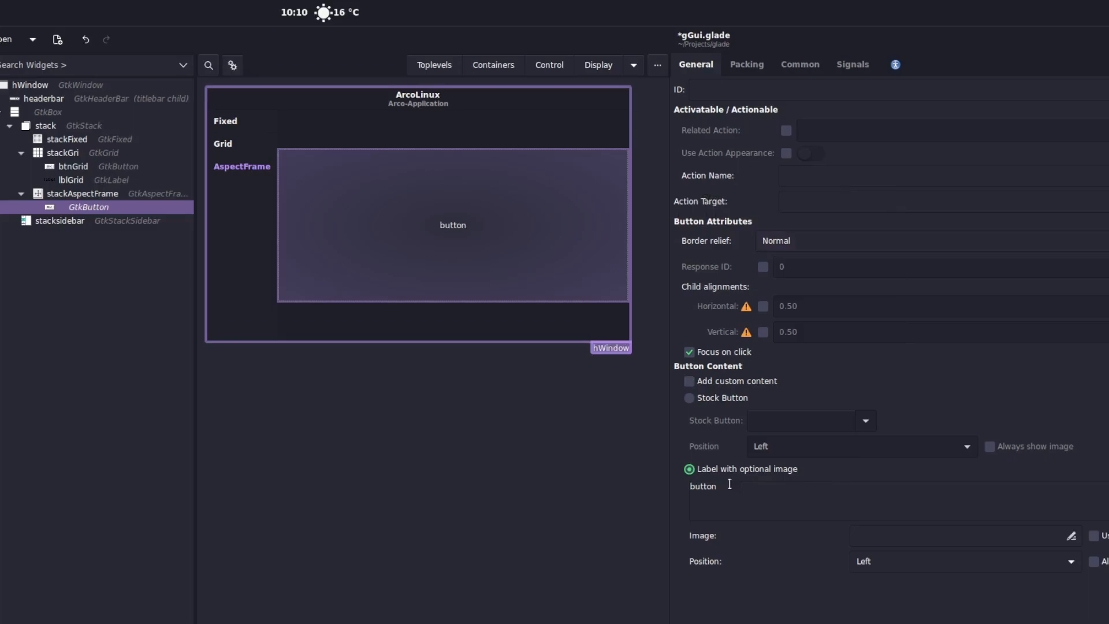
Preview the window, look through its Grid and AspectFrame pages, and close the preview.
click(233, 65)
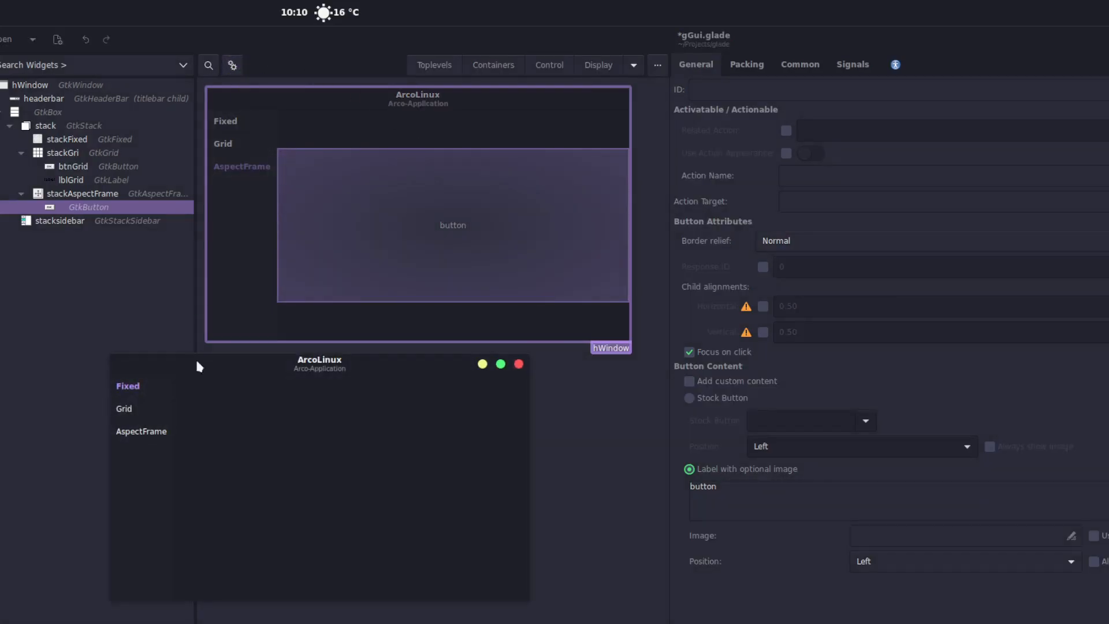
click(147, 409)
click(140, 434)
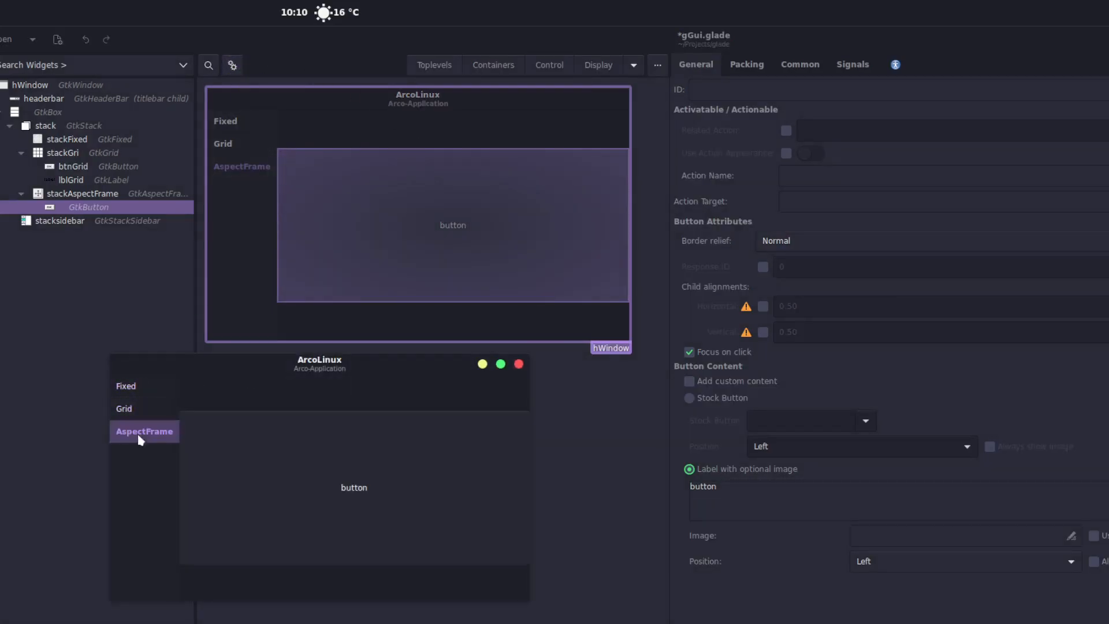
click(138, 386)
click(519, 363)
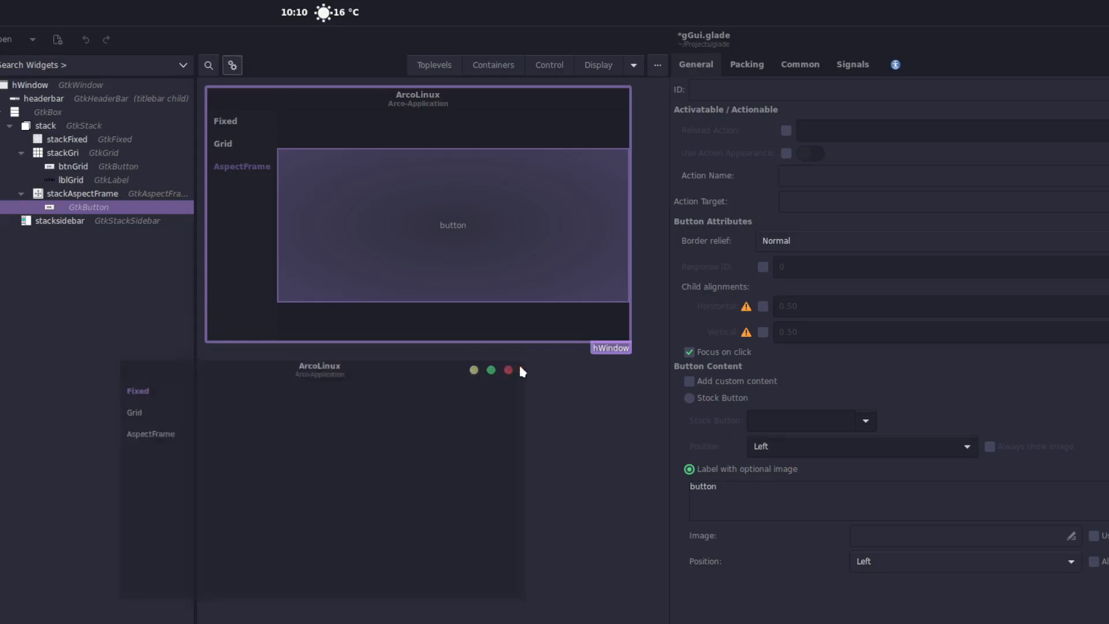
Replace the aspect frame and its button on the AspectFrame page with a vertical box of 3 items.
click(97, 198)
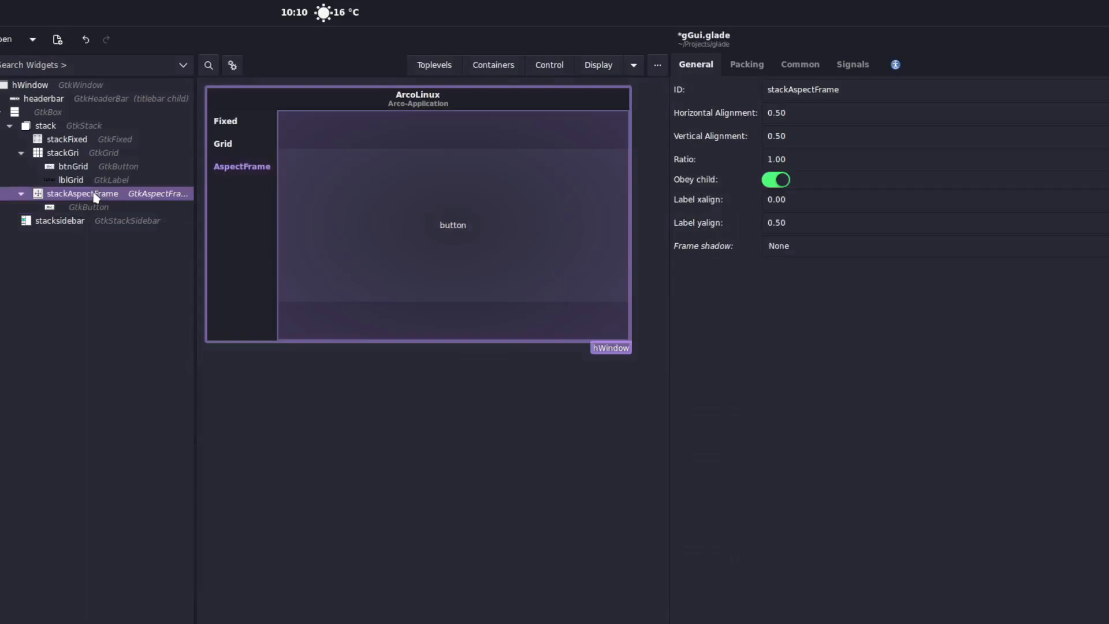
key(Delete)
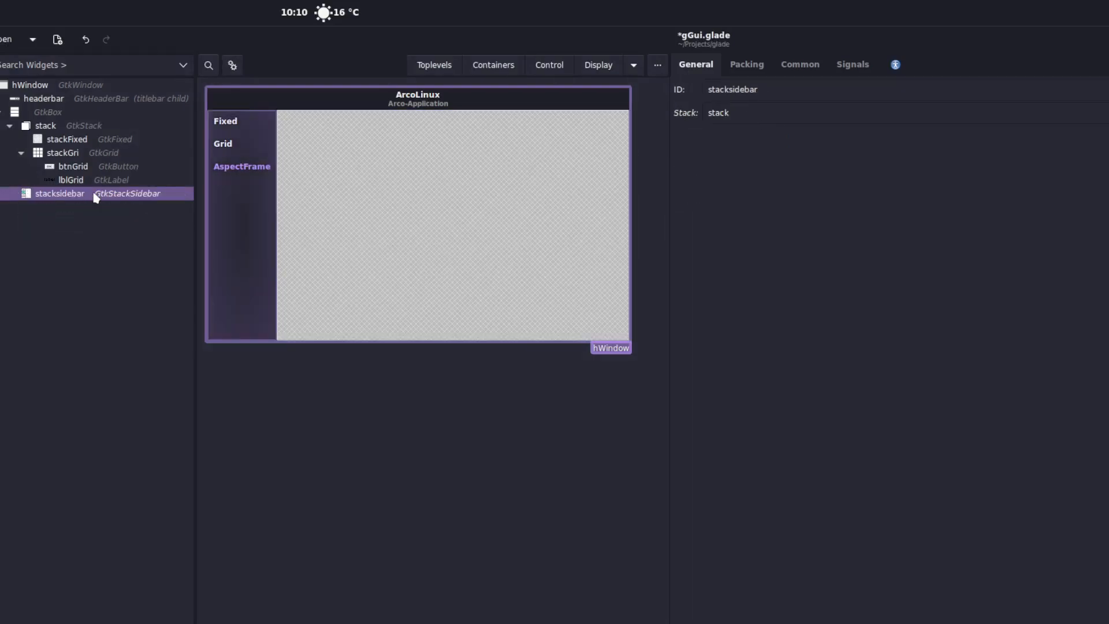
click(509, 66)
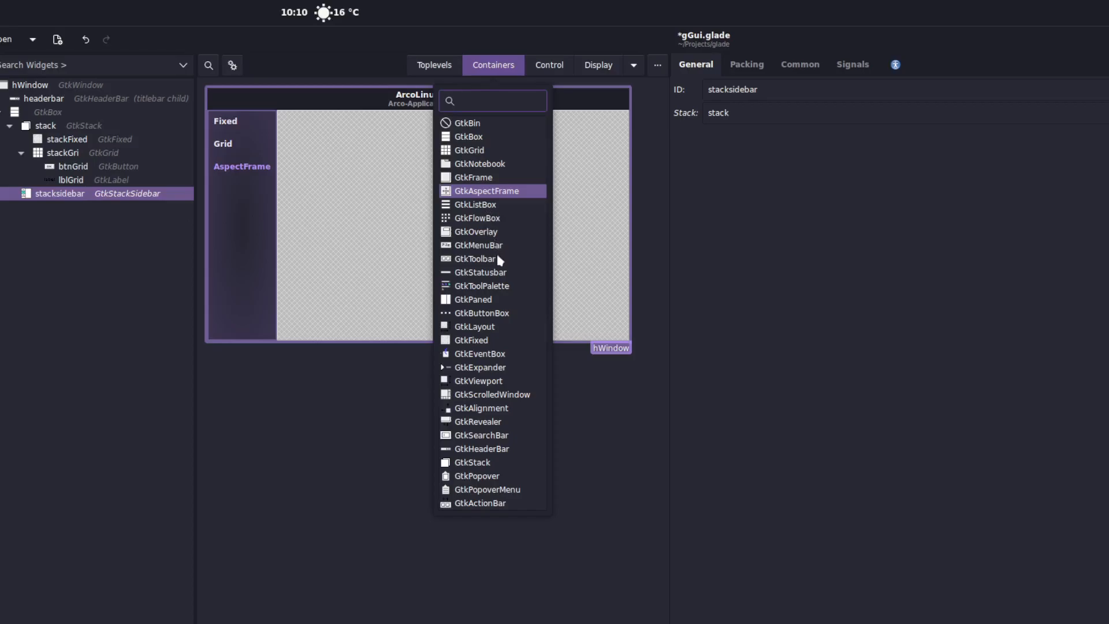
click(479, 140)
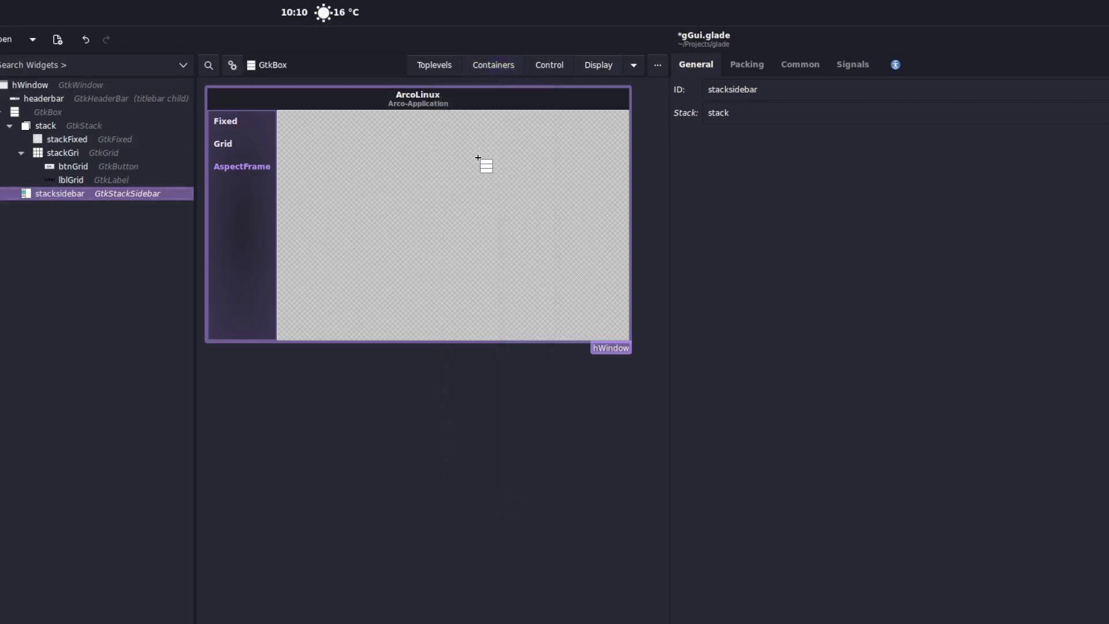
click(458, 192)
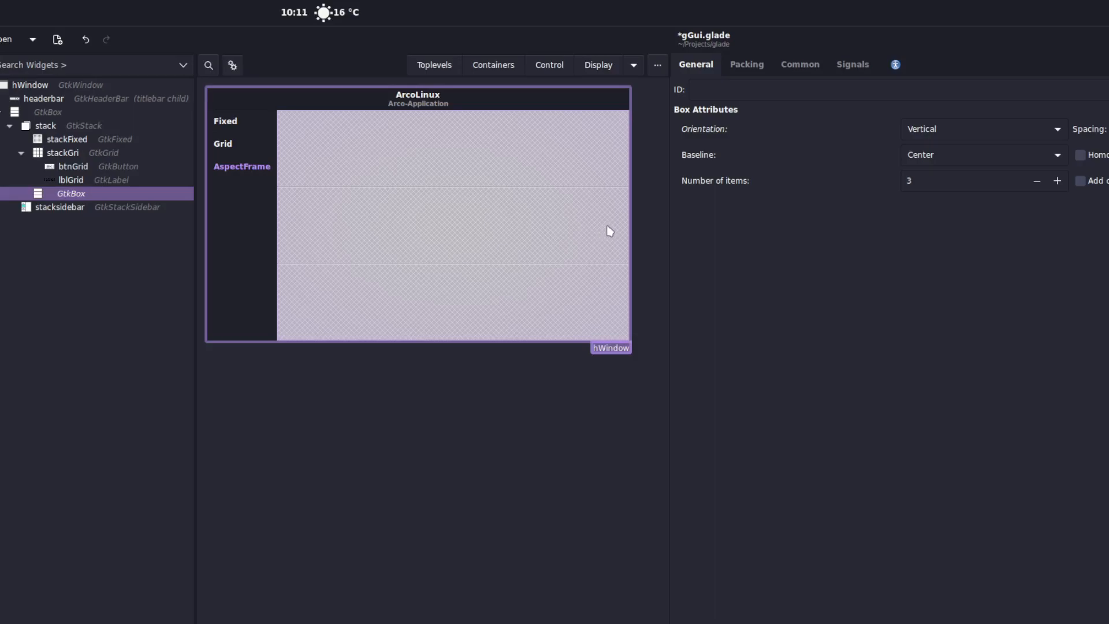
Place a label in the first slot of the new box.
click(551, 66)
click(550, 125)
click(598, 64)
click(574, 119)
click(393, 142)
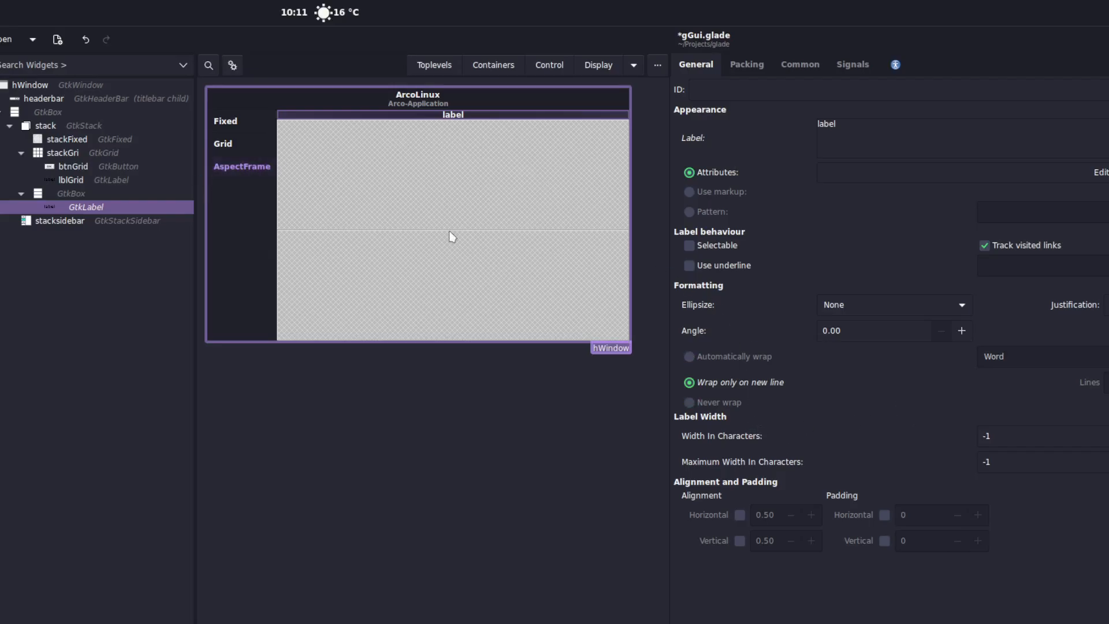
Set the label's start margin to 5 and its end margin to 171.
click(798, 66)
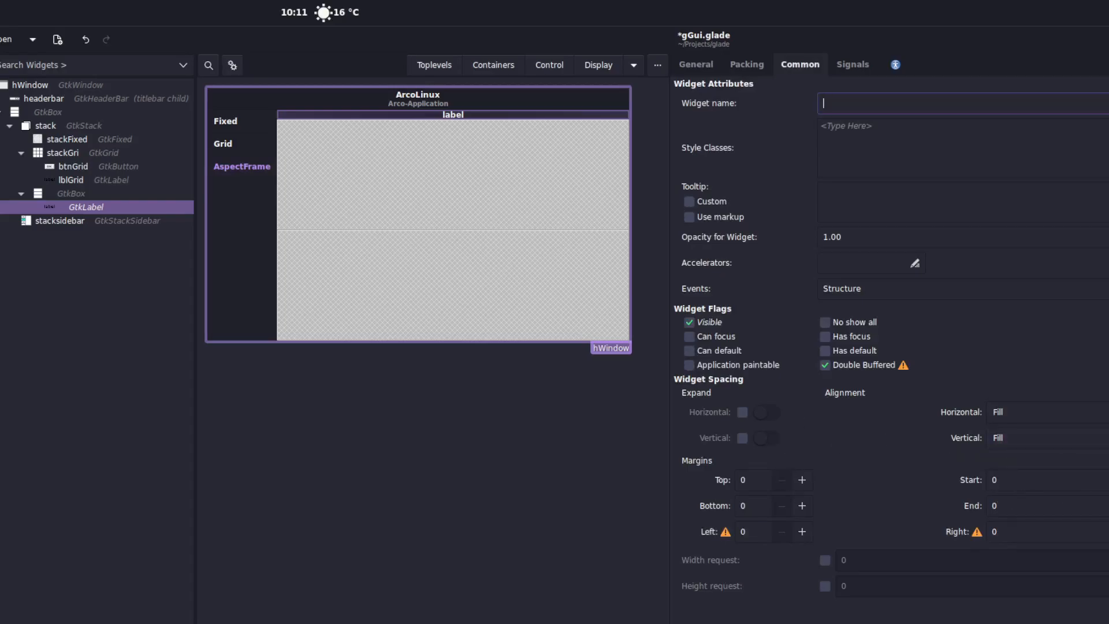
click(1107, 480)
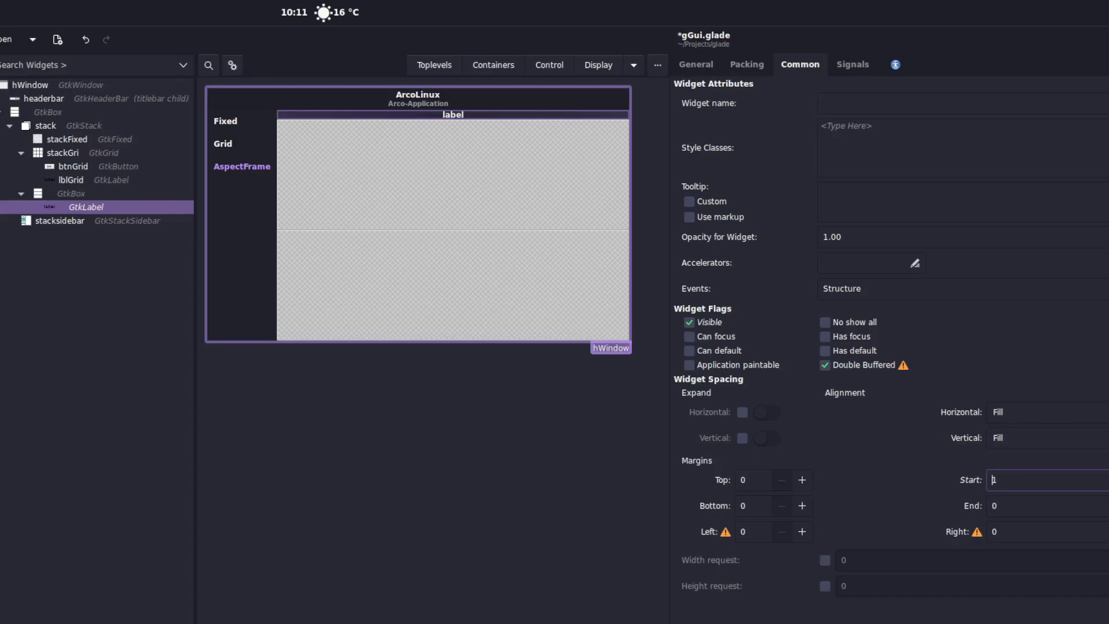
click(1107, 480)
click(1107, 480)
key(Tab)
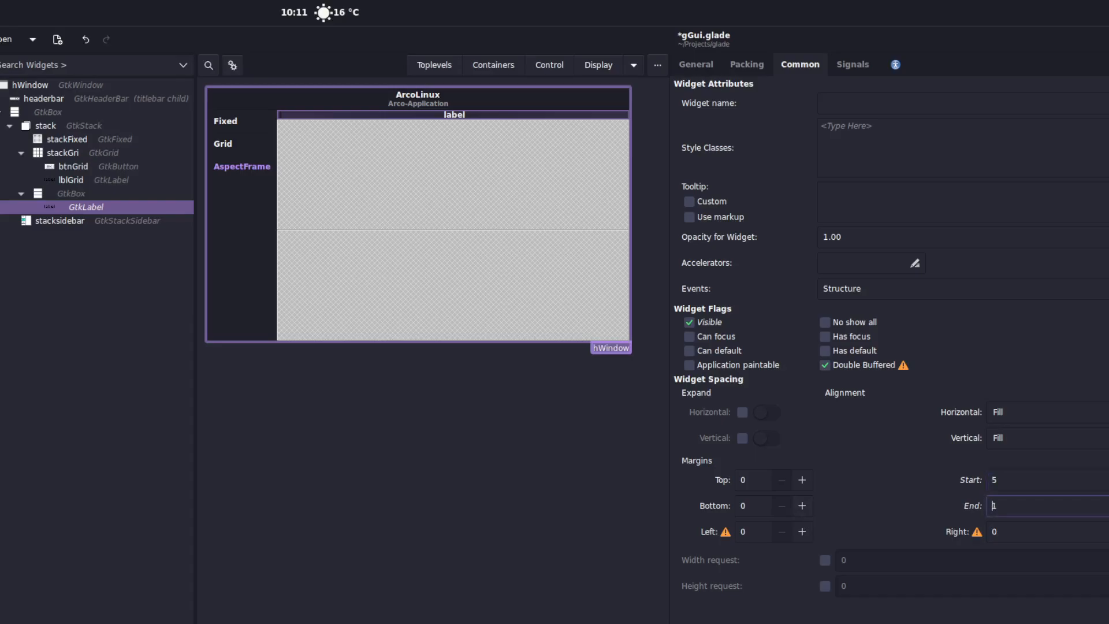
text(27)
scroll(992, 505, up, 20)
scroll(992, 505, up, 20)
scroll(993, 505, up, 20)
scroll(993, 505, up, 8)
Enable the label's size requests and set the width to 120 and the height to 40.
click(824, 560)
click(825, 586)
click(856, 560)
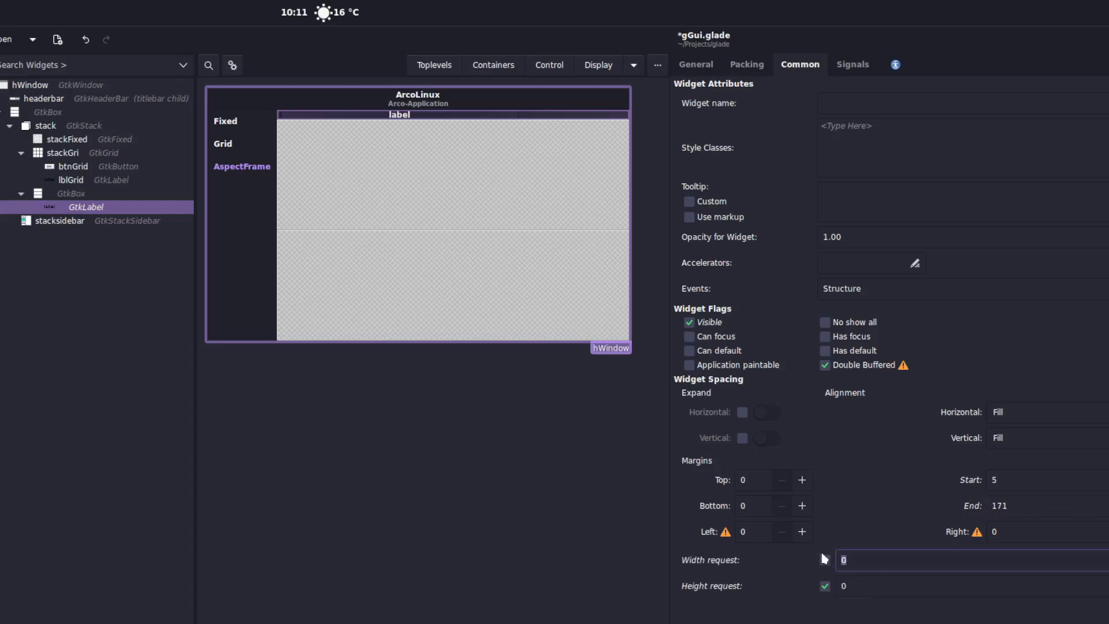
click(856, 586)
text(40)
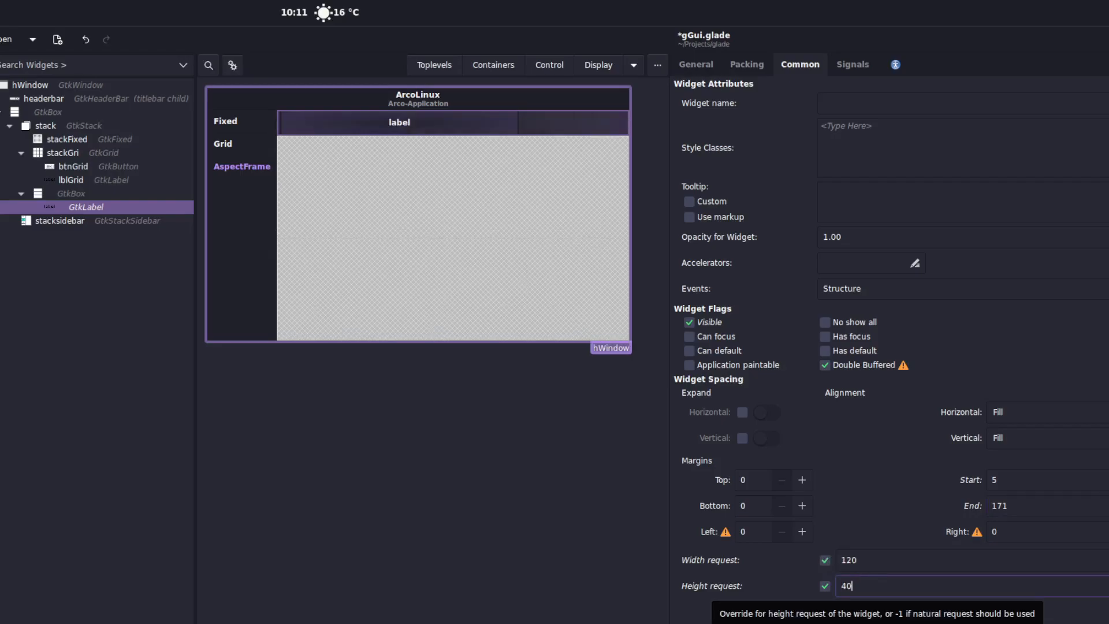
Increase the label's end margin to 302.
click(1104, 506)
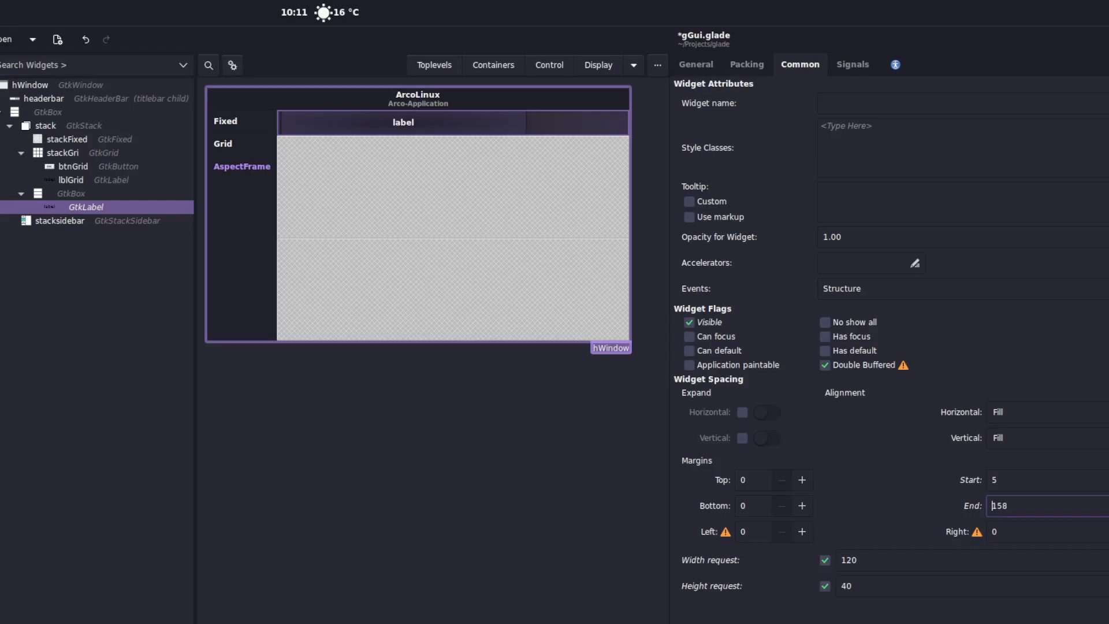
scroll(992, 506, up, 20)
scroll(992, 505, up, 20)
scroll(992, 506, up, 20)
scroll(992, 505, up, 20)
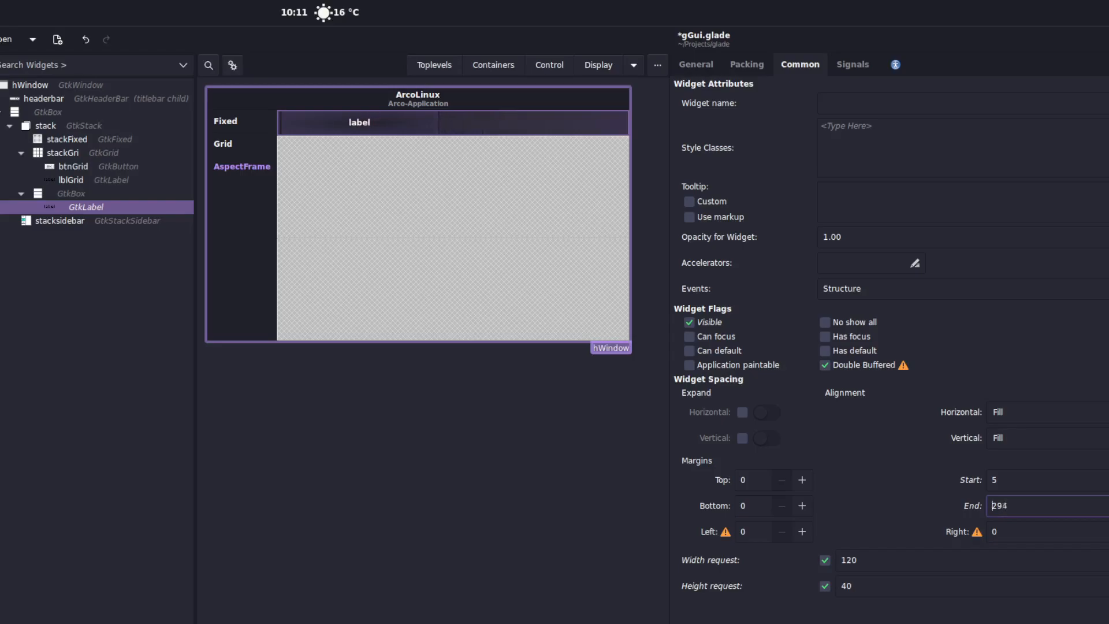
Pick GtkButton for placement, give the label a bottom margin of about 53 and readjust its width and end margin on the canvas.
click(558, 66)
click(548, 121)
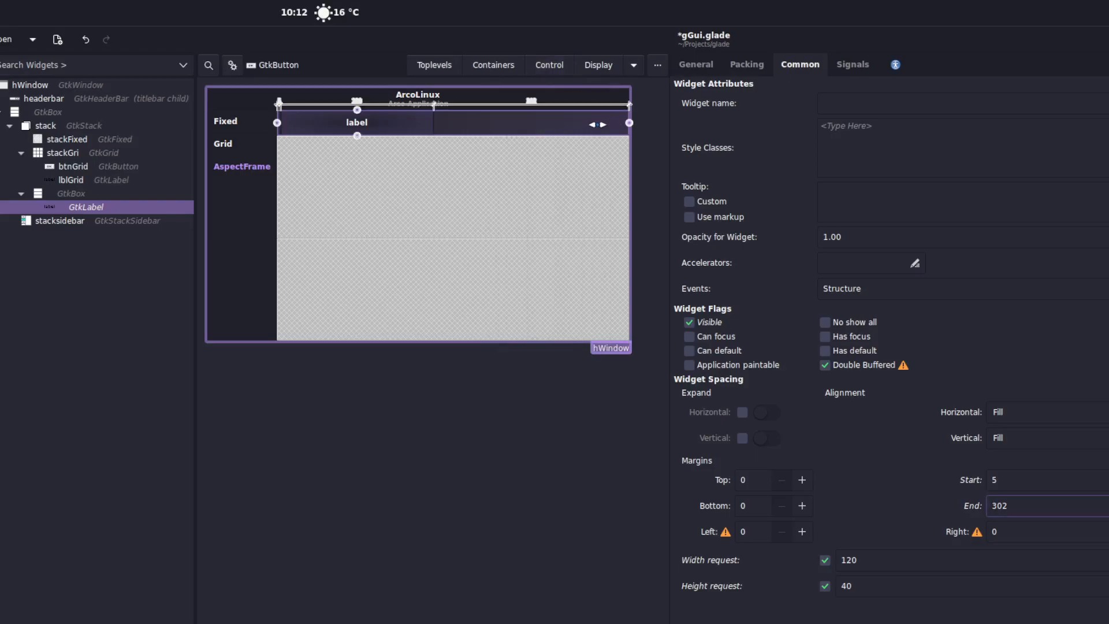
click(698, 65)
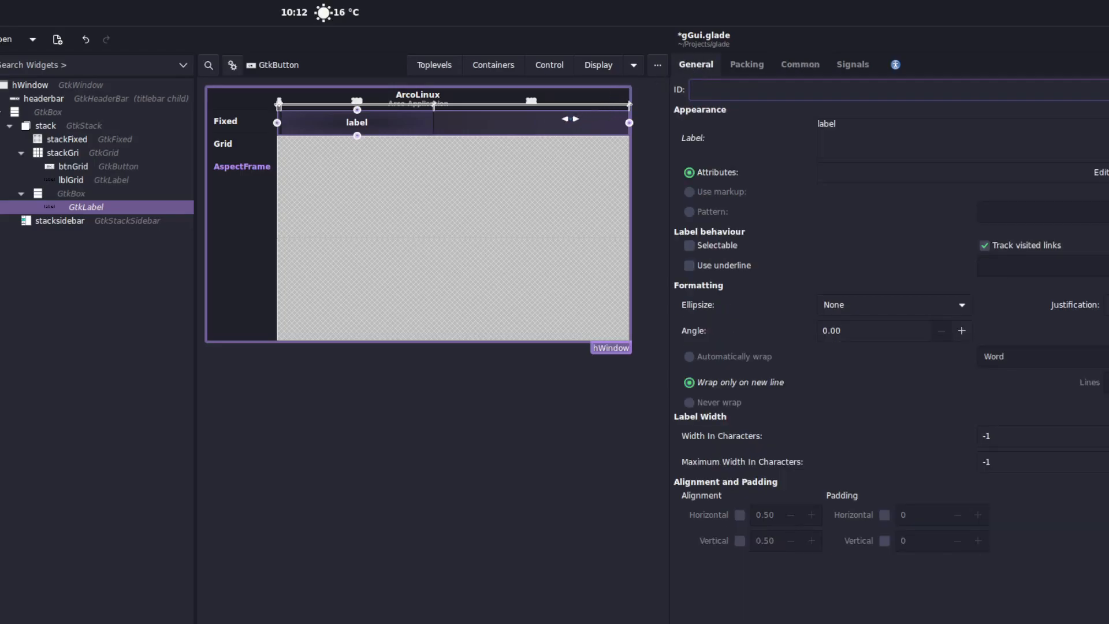
drag(357, 135, 358, 173)
drag(437, 151, 402, 153)
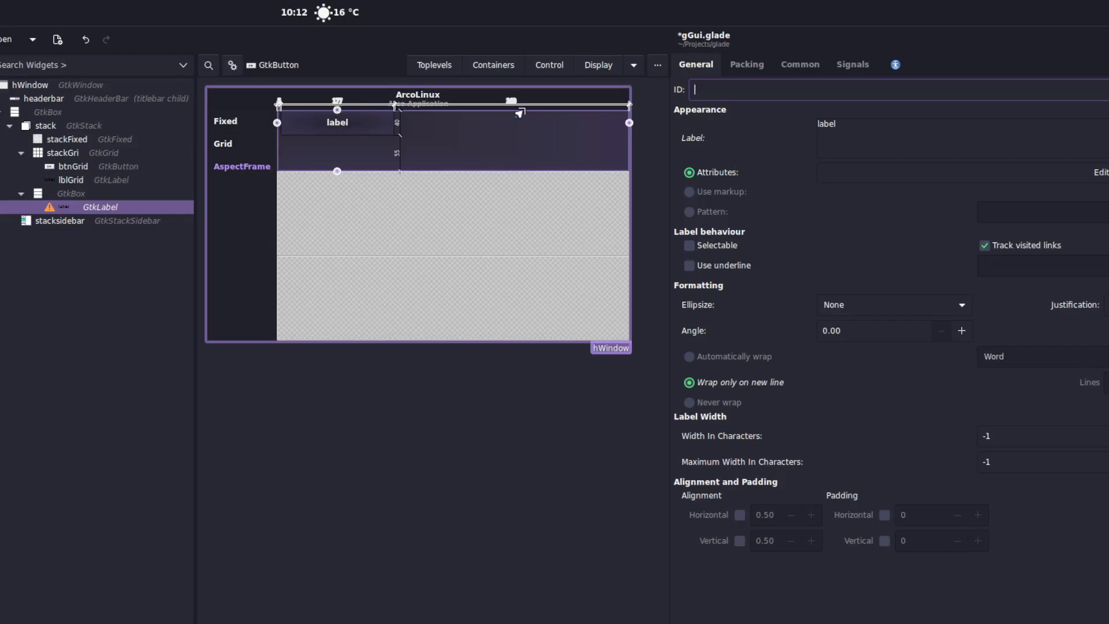
drag(626, 123, 535, 126)
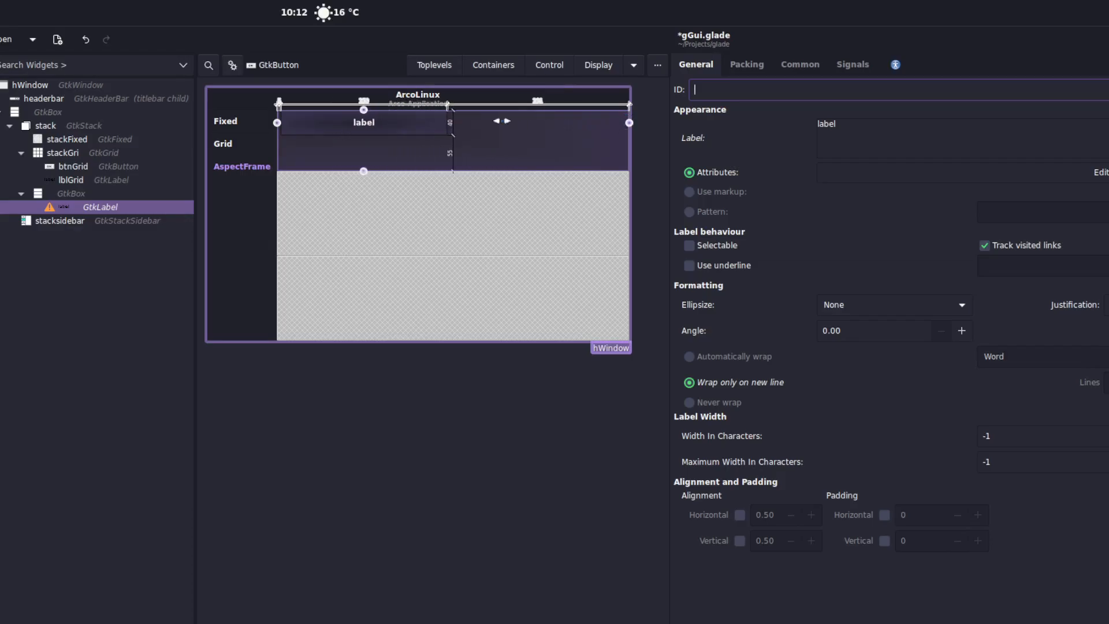
Place the GtkButton in the box slot directly below the label and reselect the label.
click(484, 205)
click(422, 134)
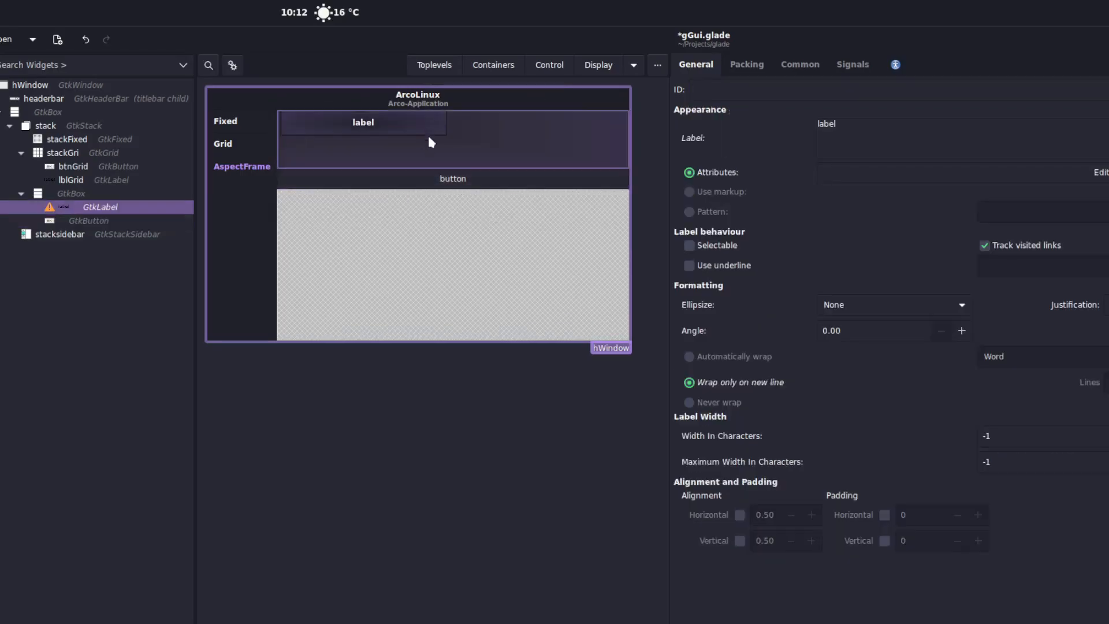
click(445, 178)
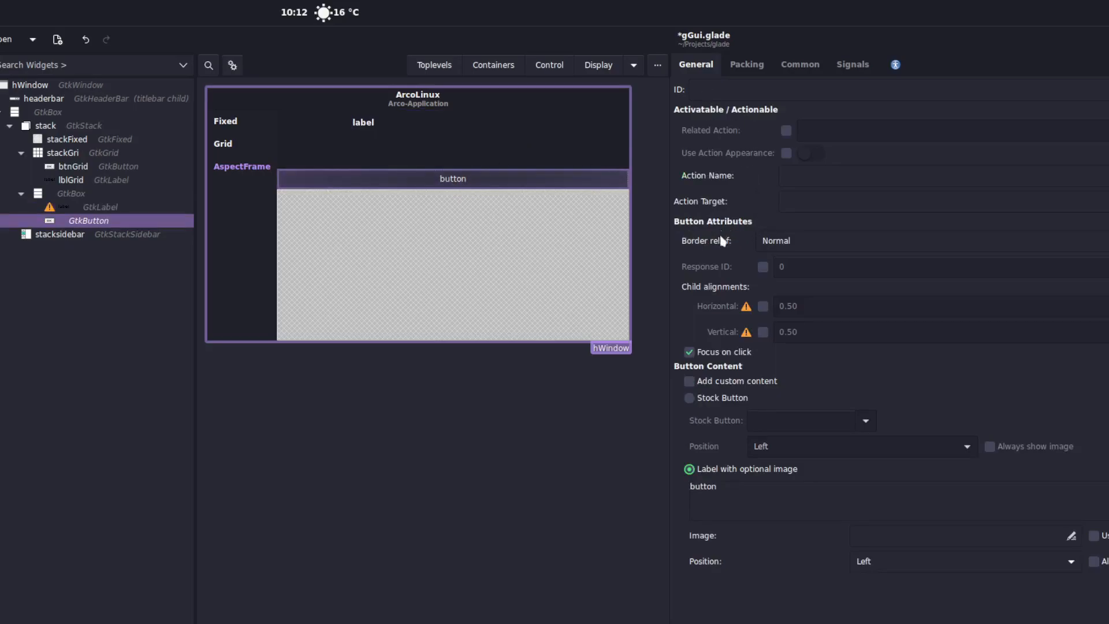
click(440, 145)
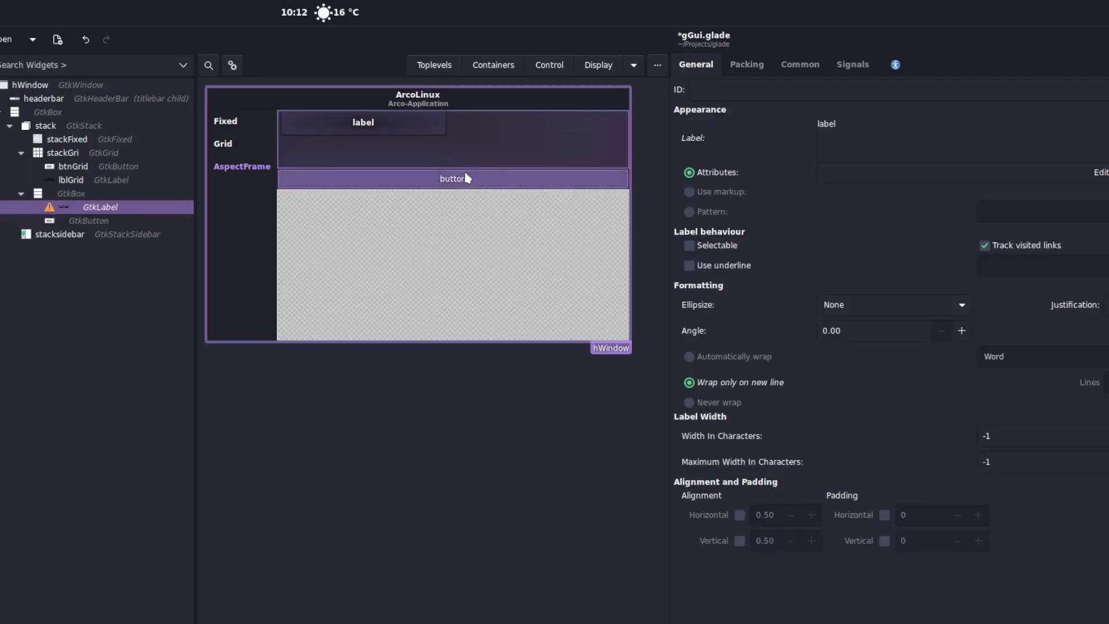
click(435, 154)
Preview the window, check the Grid and AspectFrame pages, and close the preview.
click(233, 66)
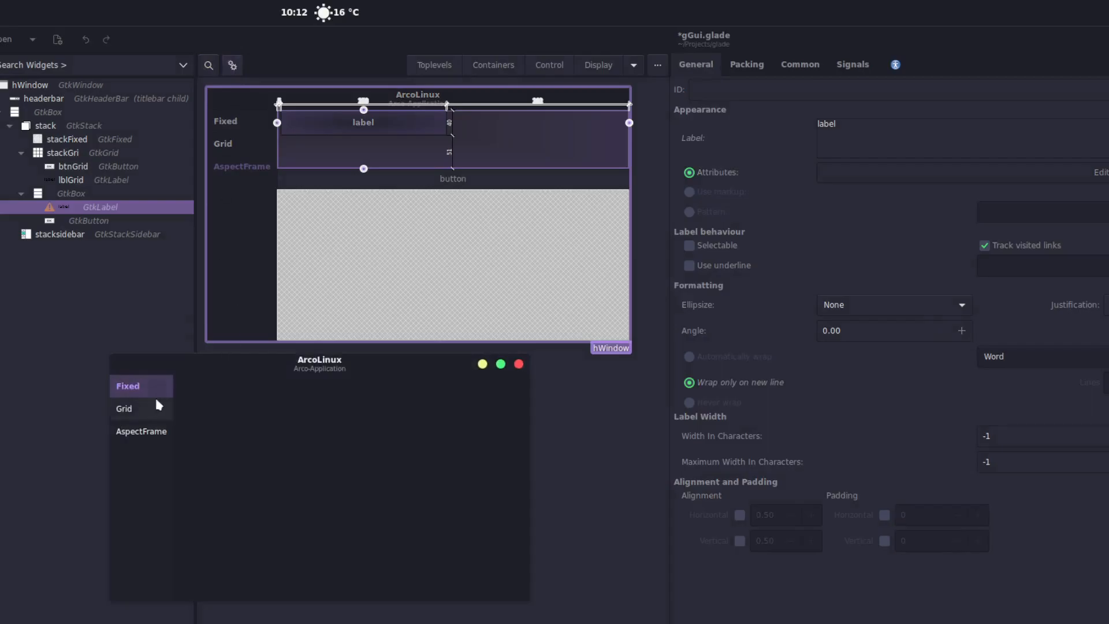
click(132, 407)
click(139, 433)
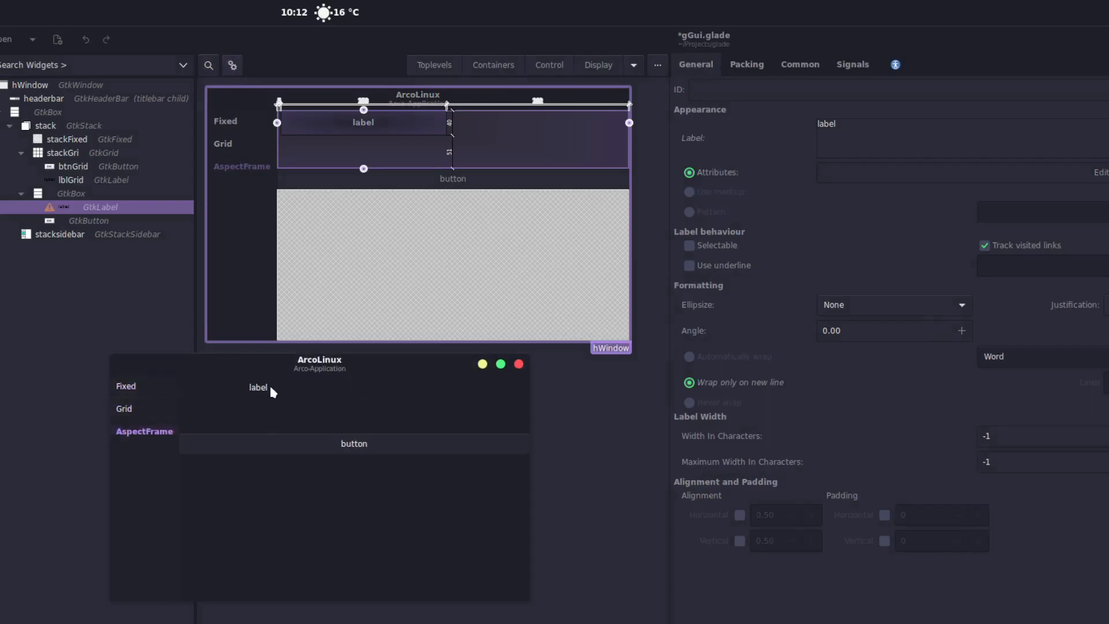
click(519, 365)
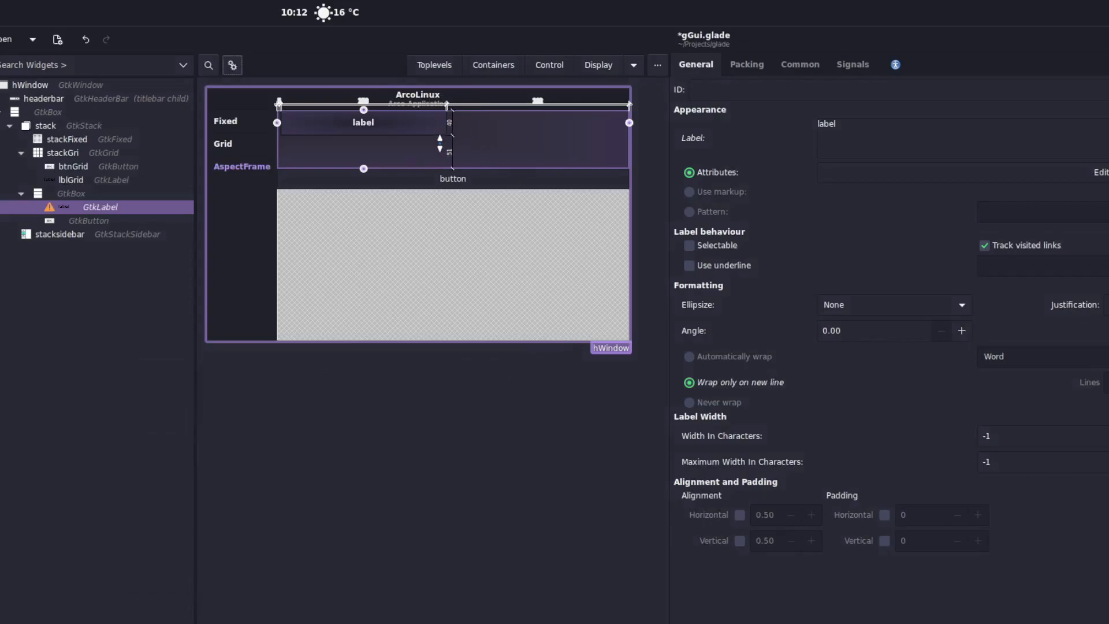
Replace the AspectFrame page's box with a new three-item GtkBox and set its orientation to Horizontal.
click(118, 193)
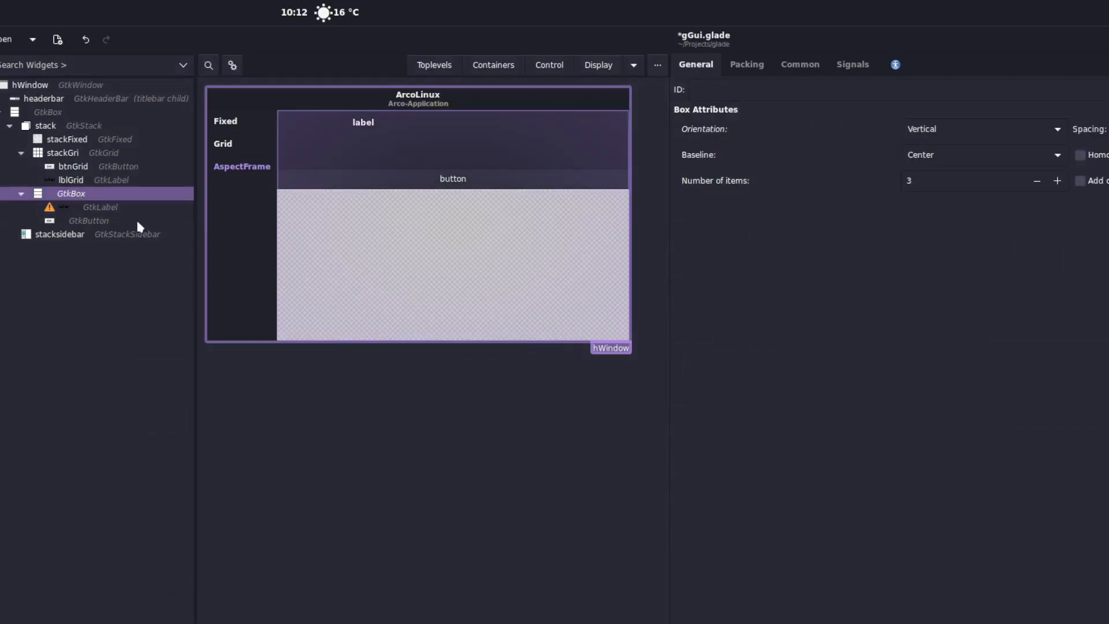
key(Delete)
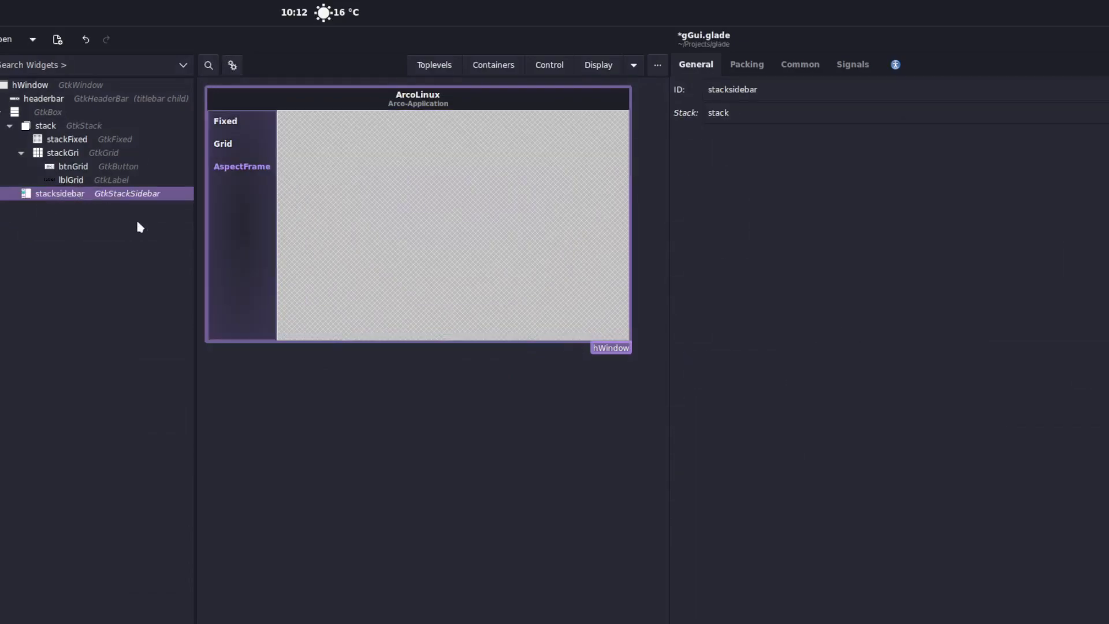
click(543, 72)
click(508, 73)
click(497, 68)
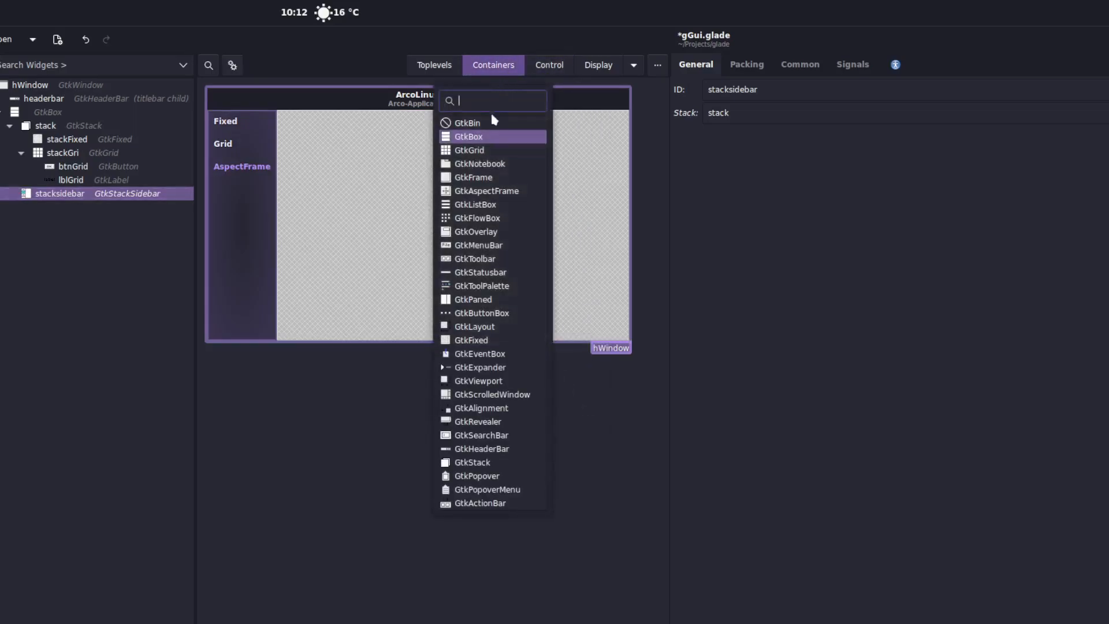
click(482, 140)
click(428, 191)
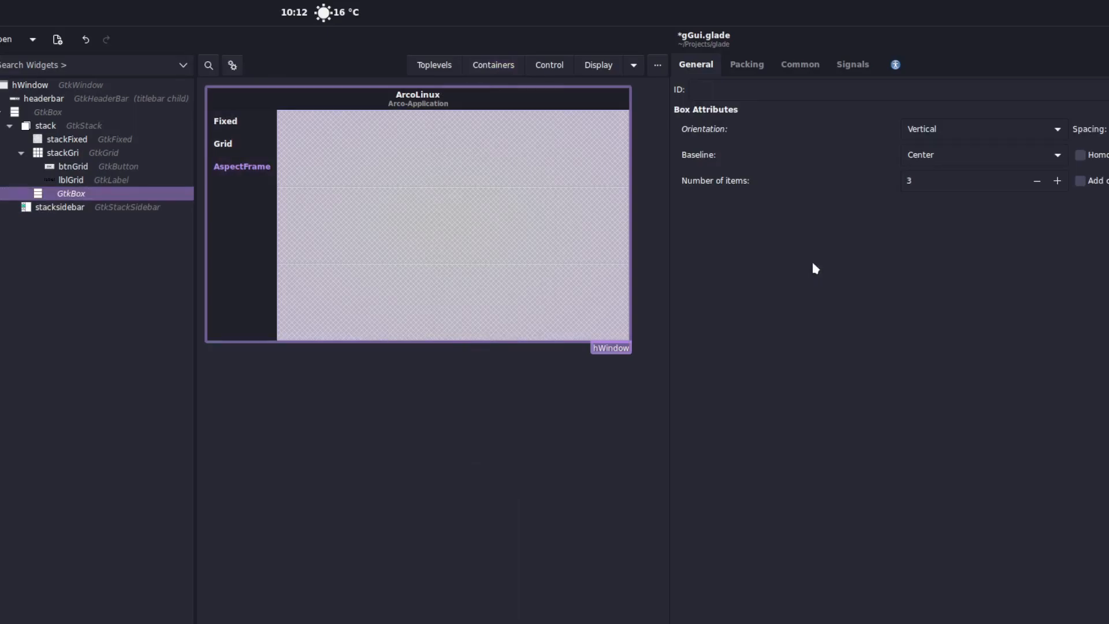
click(1057, 131)
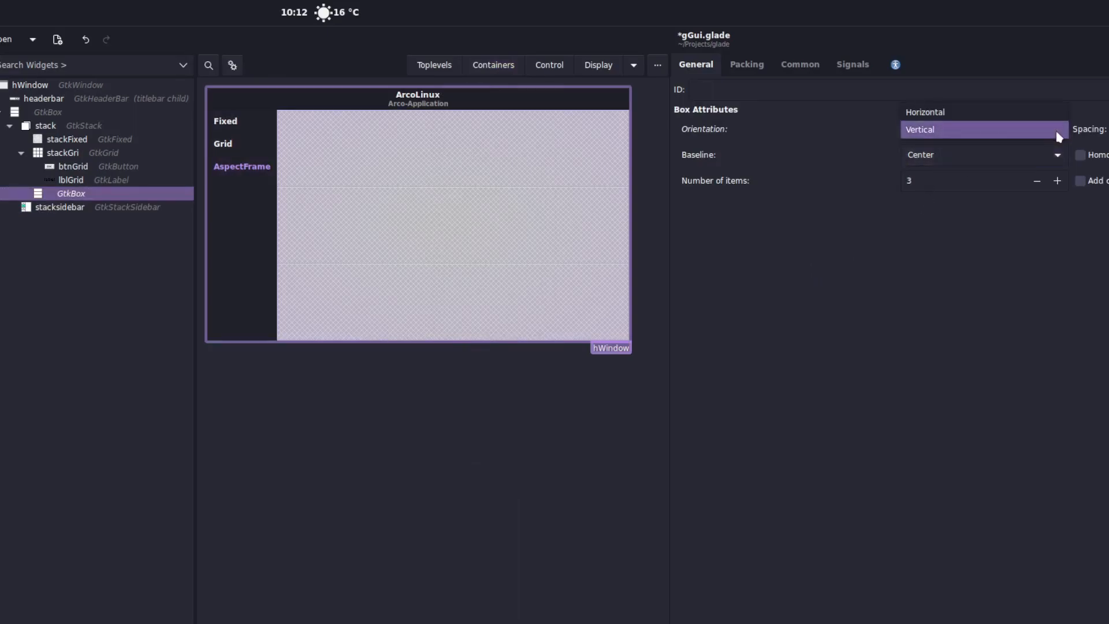
click(1029, 112)
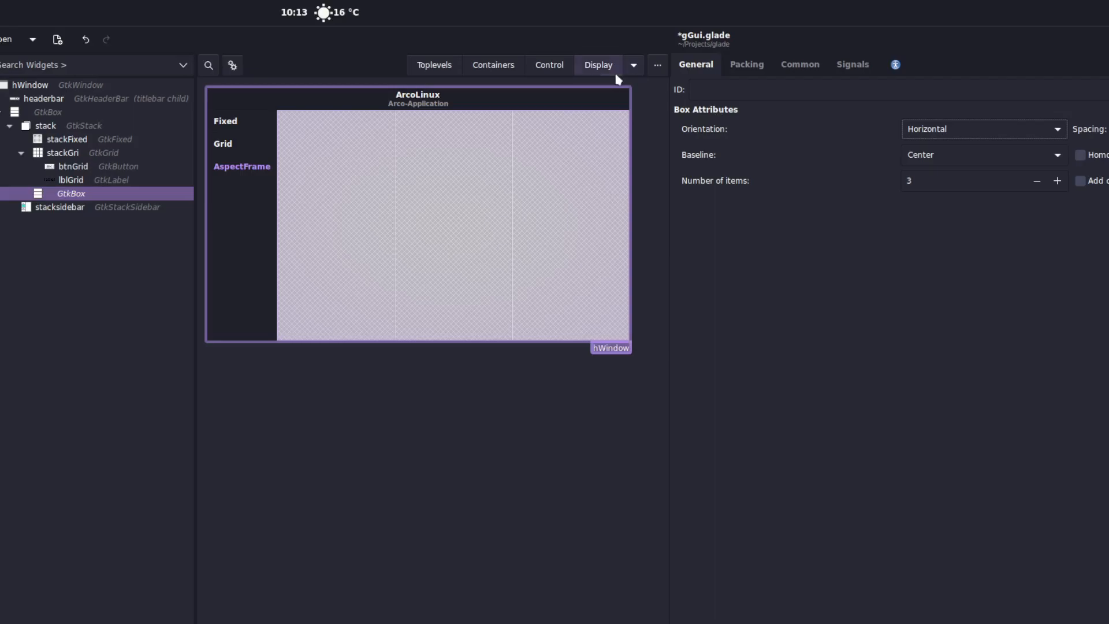
Place a GtkLabel in the first slot of the horizontal box.
click(597, 65)
click(580, 122)
click(312, 136)
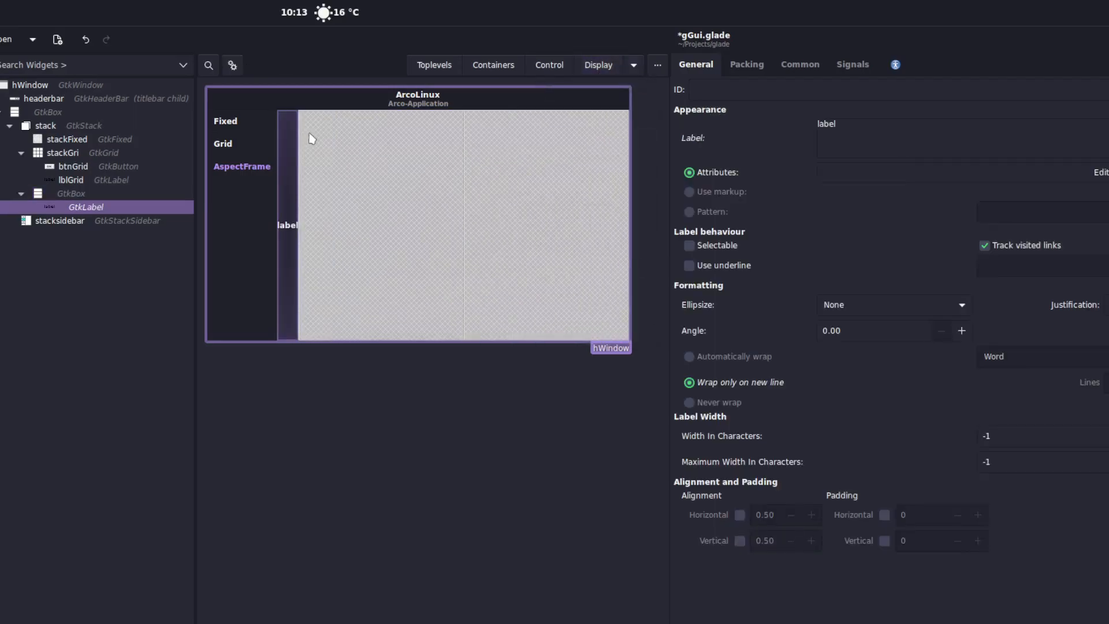
Place a GtkComboBoxText in the second slot of the horizontal box and a GtkButton in the third.
click(557, 68)
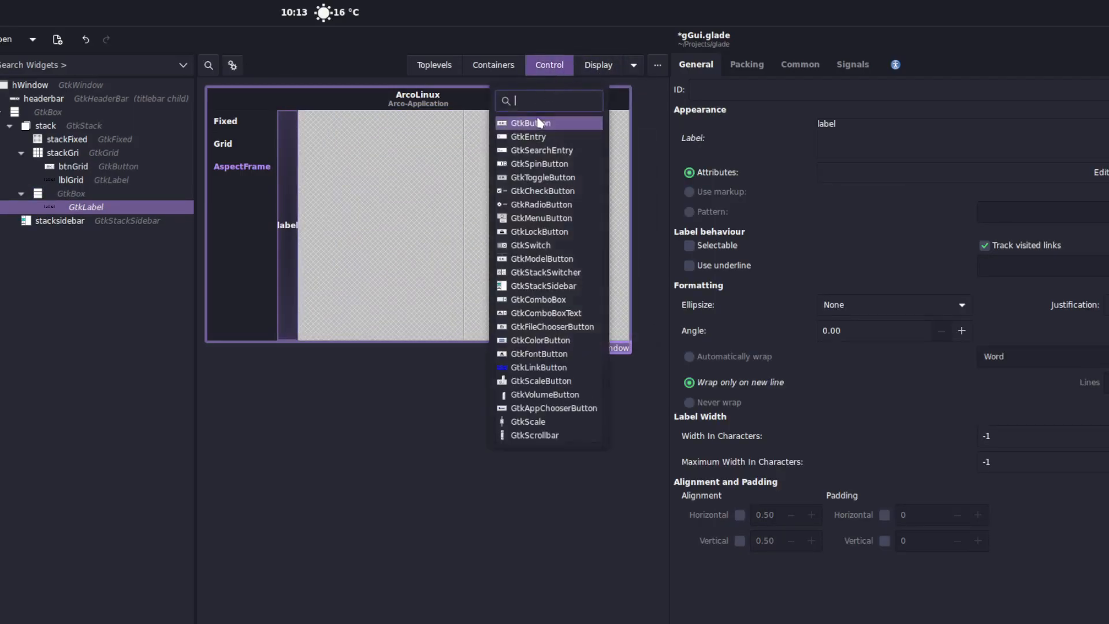
click(542, 121)
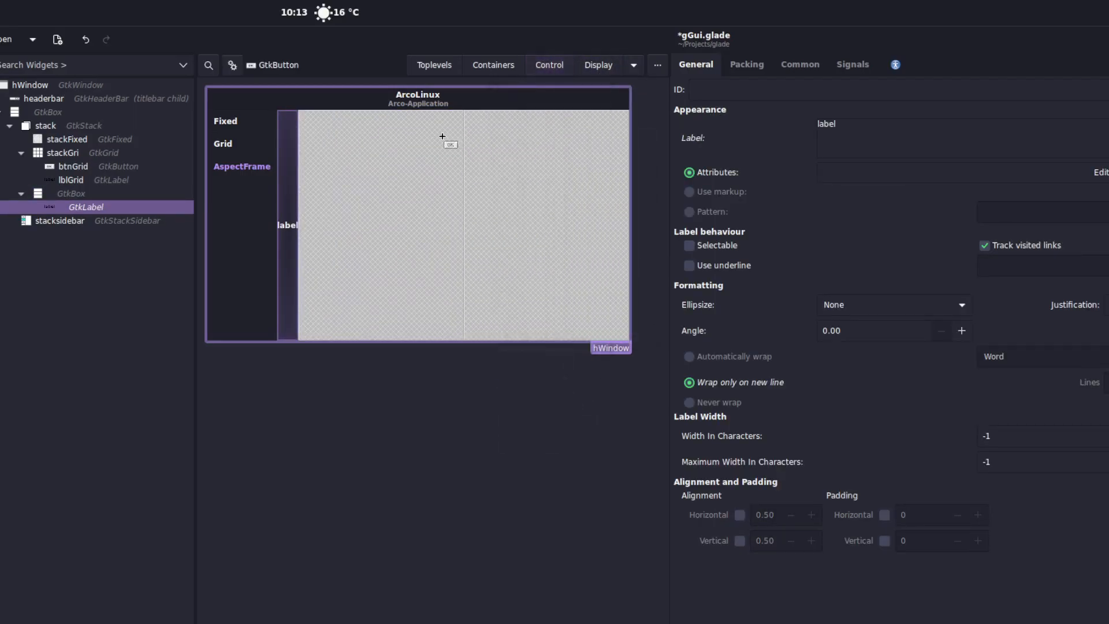
click(557, 69)
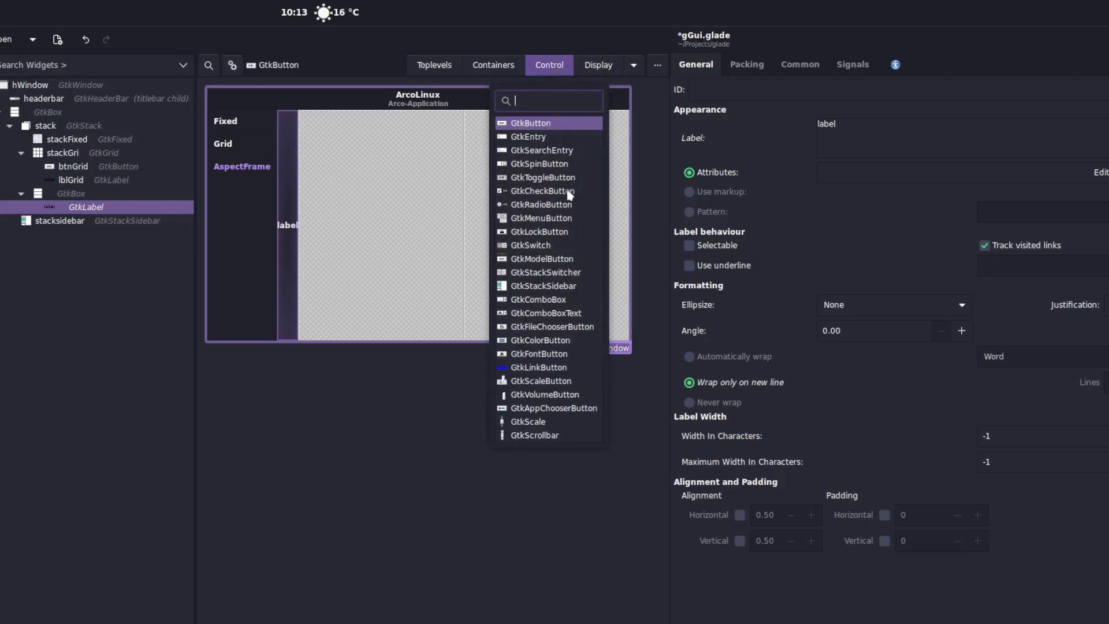
click(566, 313)
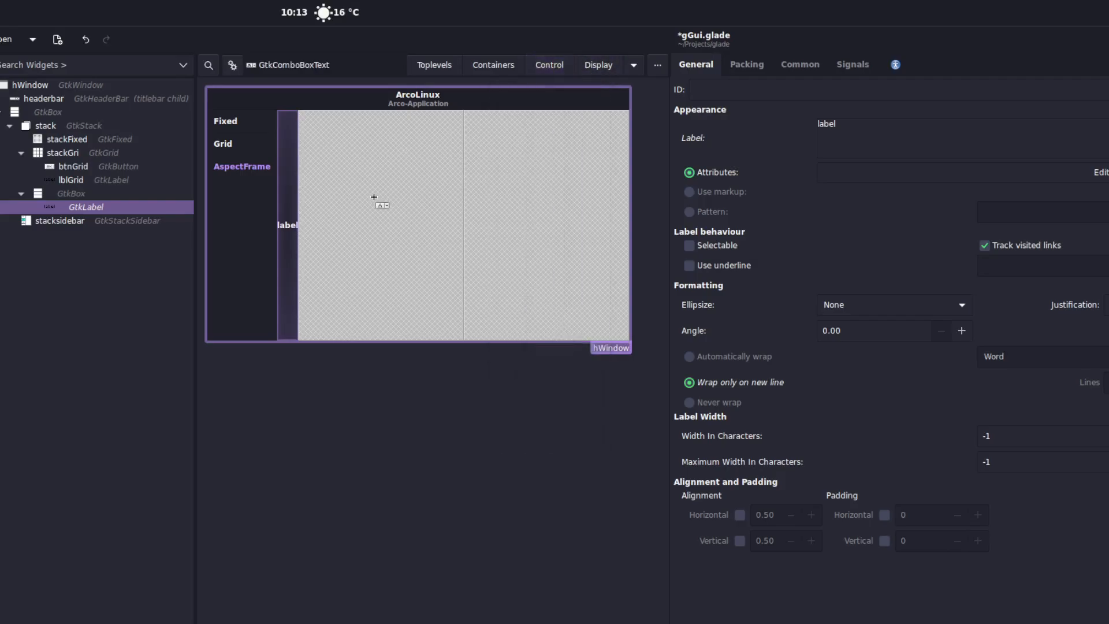
click(393, 203)
click(551, 67)
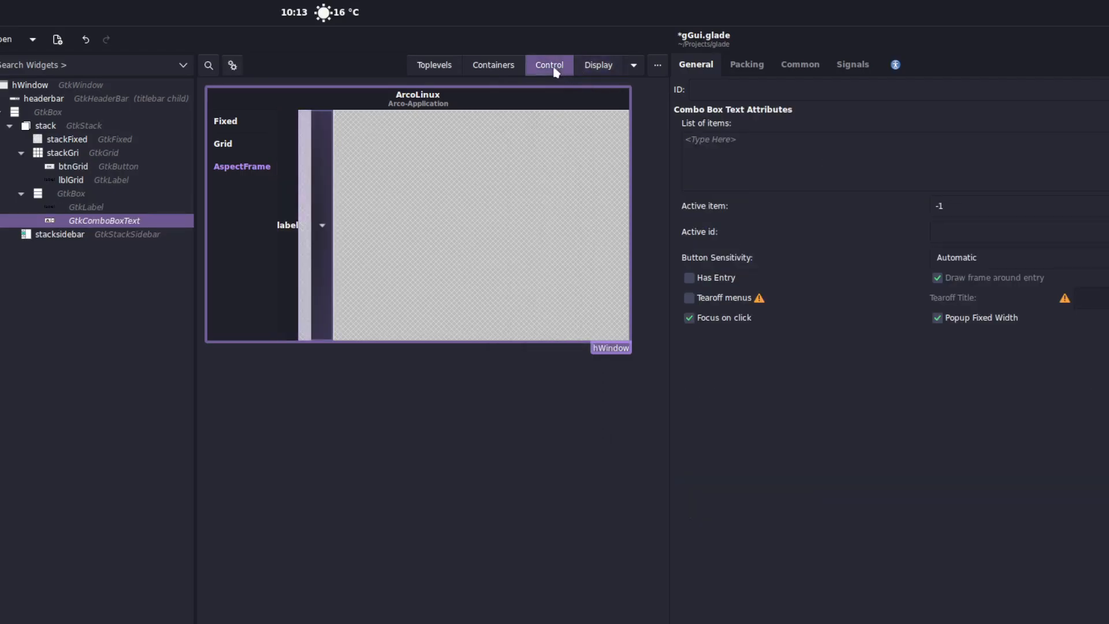
click(532, 125)
click(463, 166)
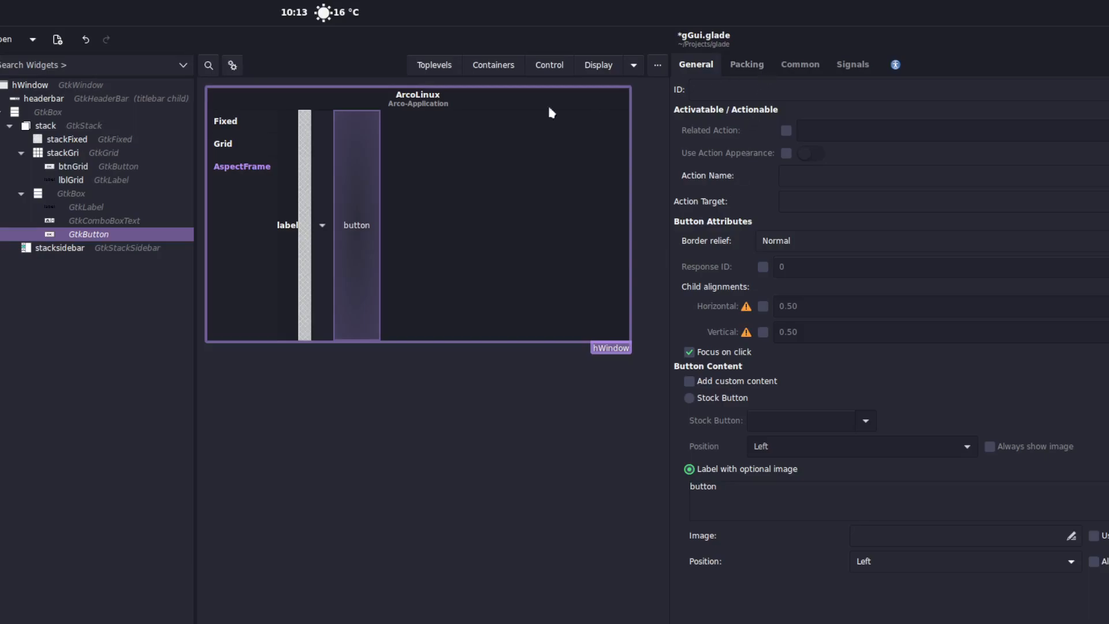
Turn off the Fill packing option for the new button, combo box and label.
click(744, 68)
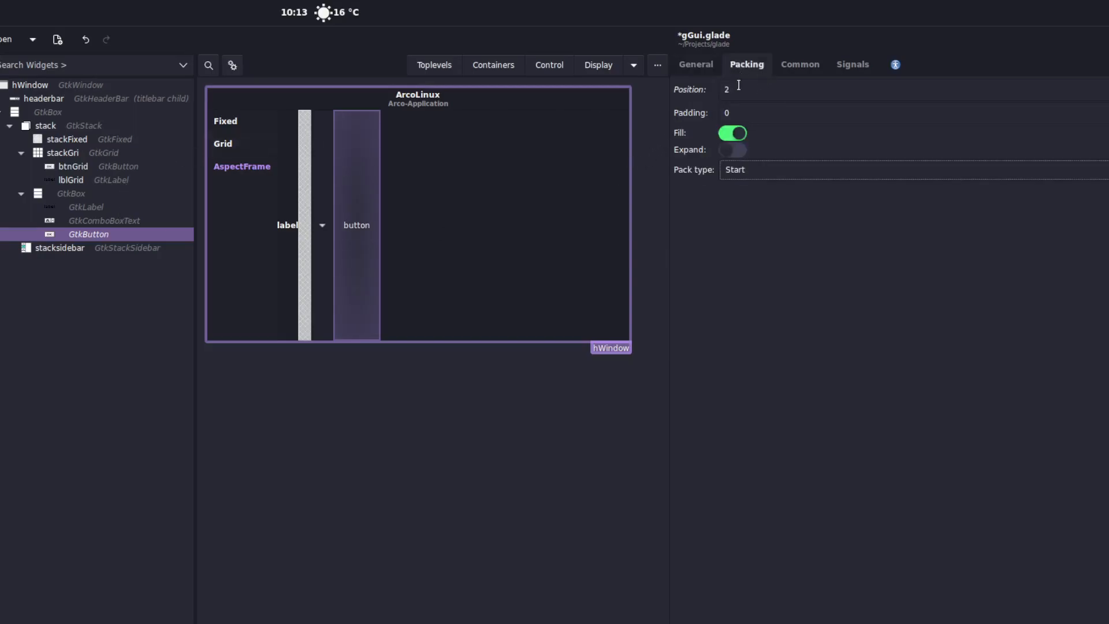
click(727, 134)
click(111, 219)
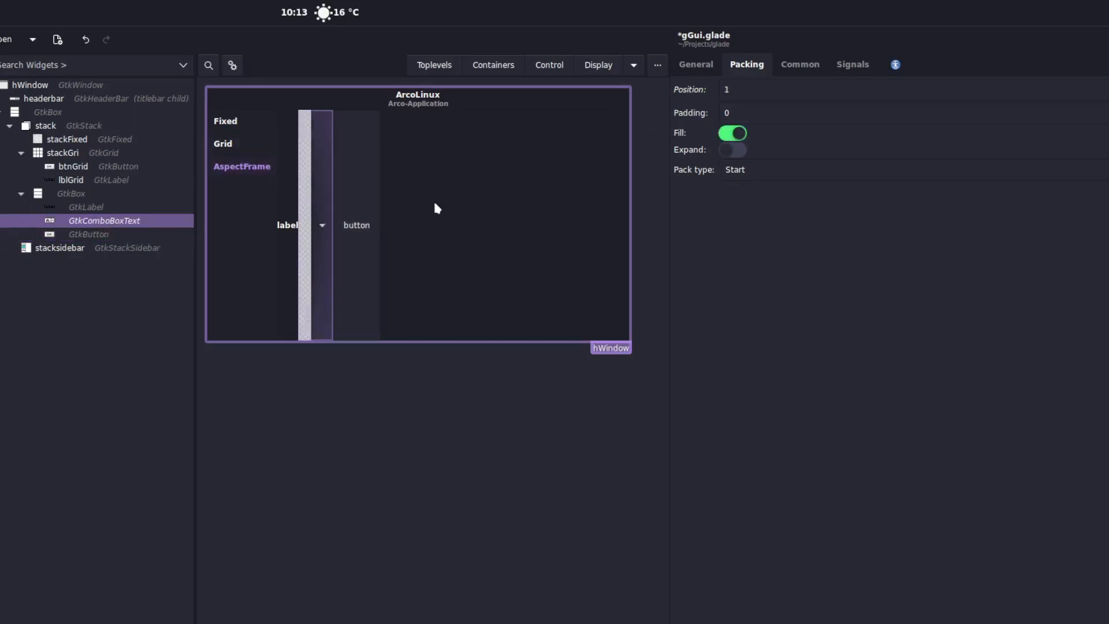
click(729, 137)
click(133, 208)
click(729, 139)
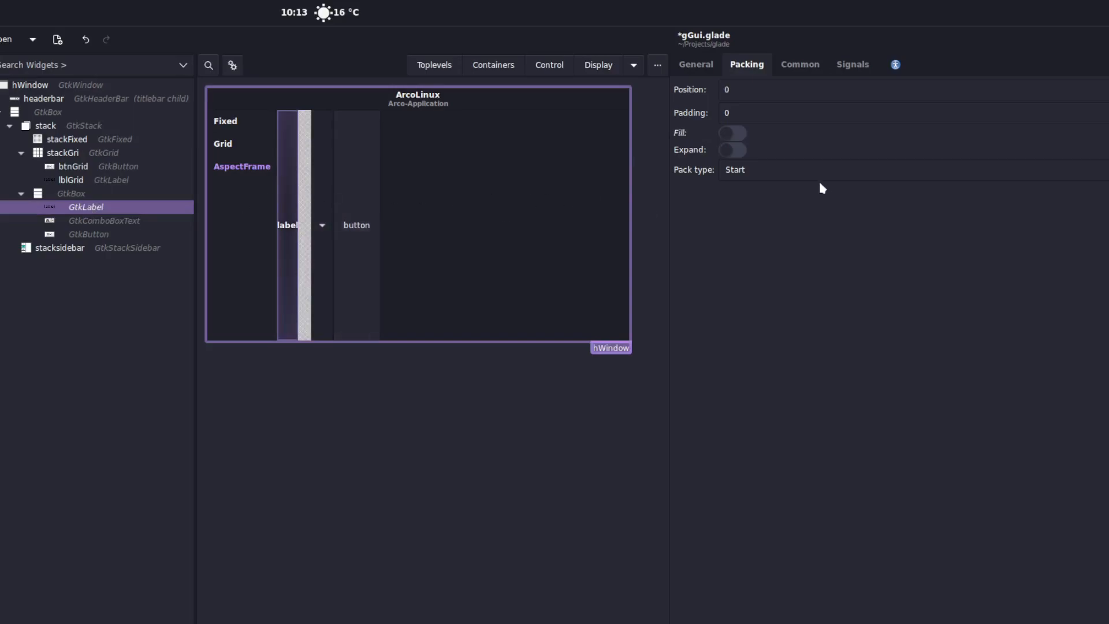
Set the pack type of the button in the horizontal box to End.
click(366, 221)
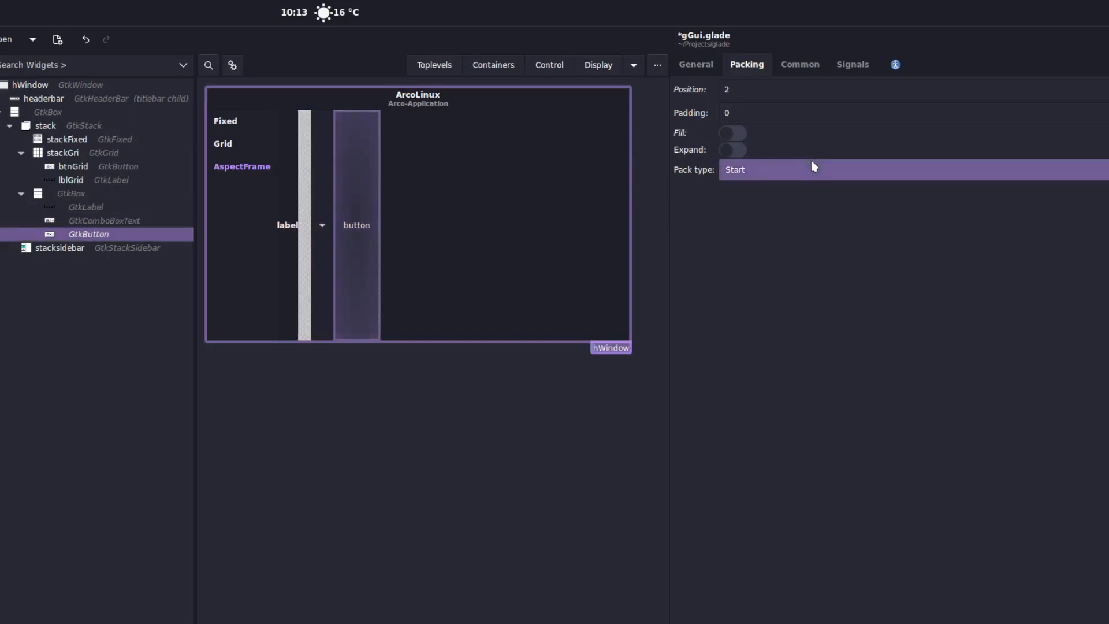
click(805, 177)
click(802, 187)
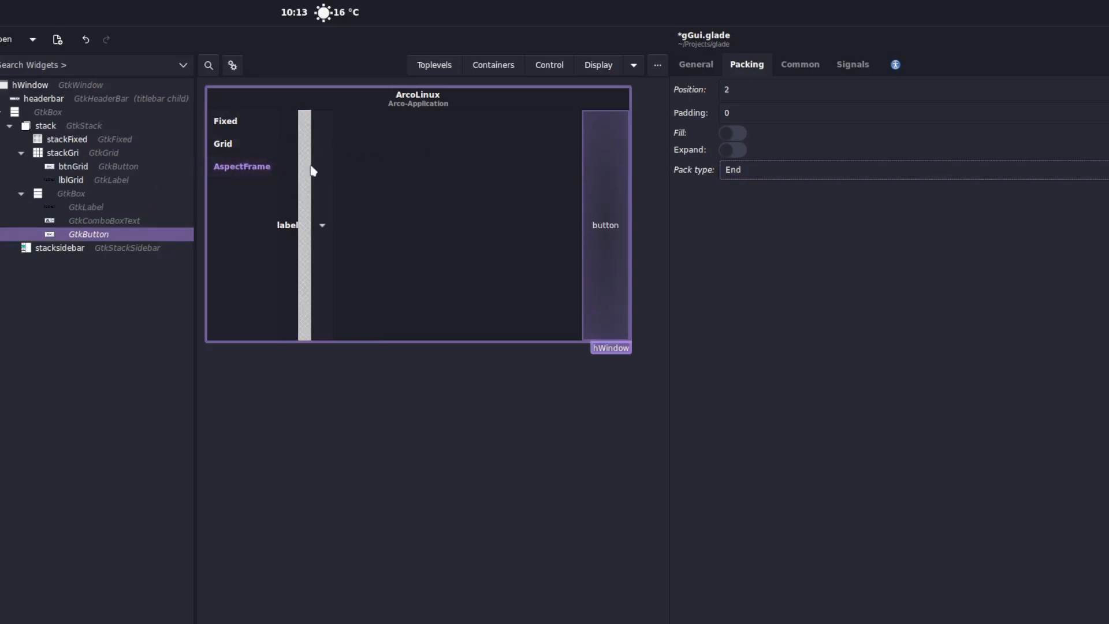
Preview the window, check the AspectFrame page's horizontal layout, and close the preview.
click(232, 65)
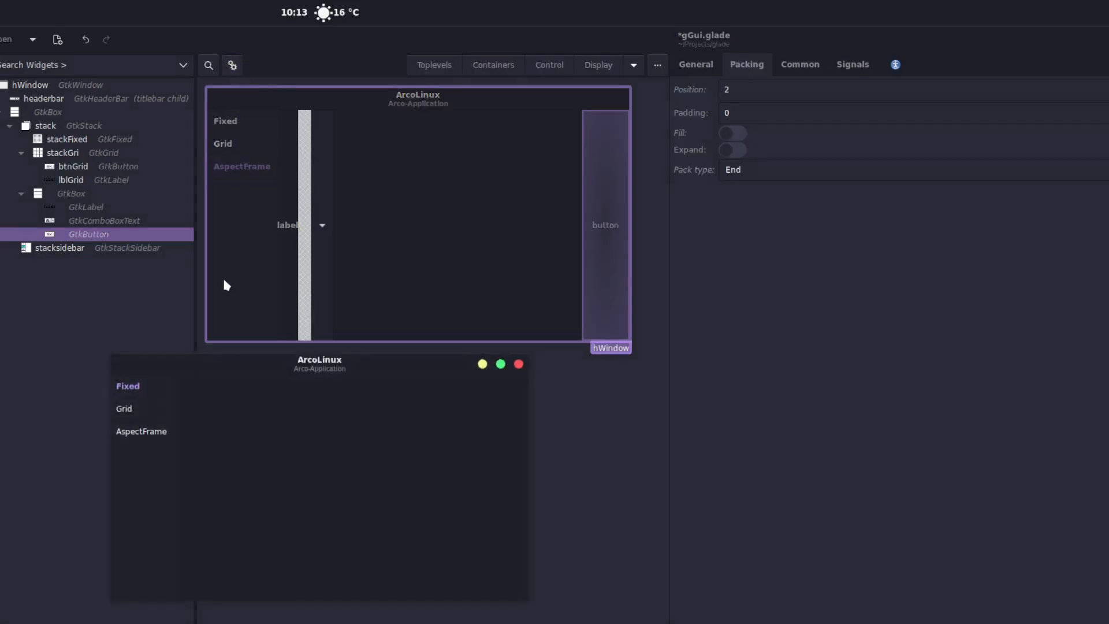
click(151, 432)
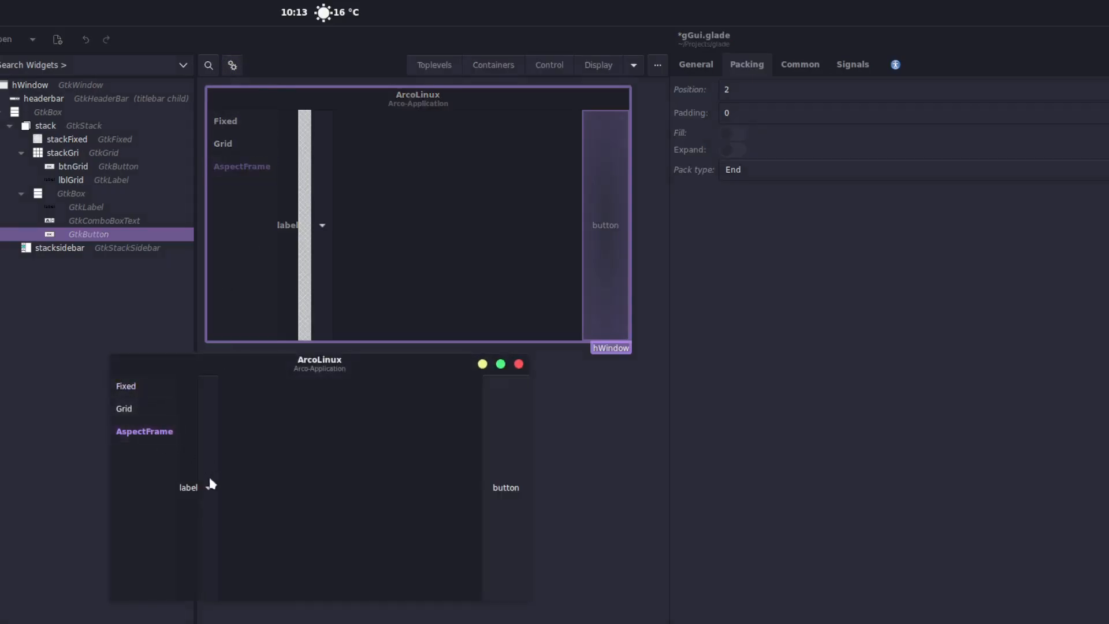
click(518, 364)
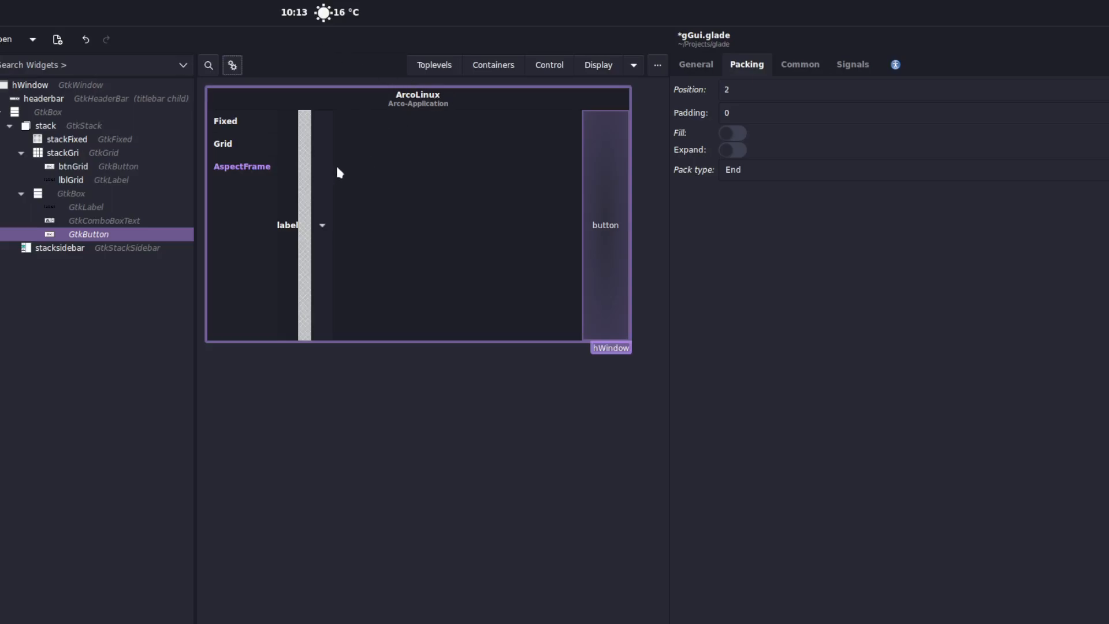
Set the width request of the combo box on the AspectFrame page to 200 and its height request to 40.
click(324, 176)
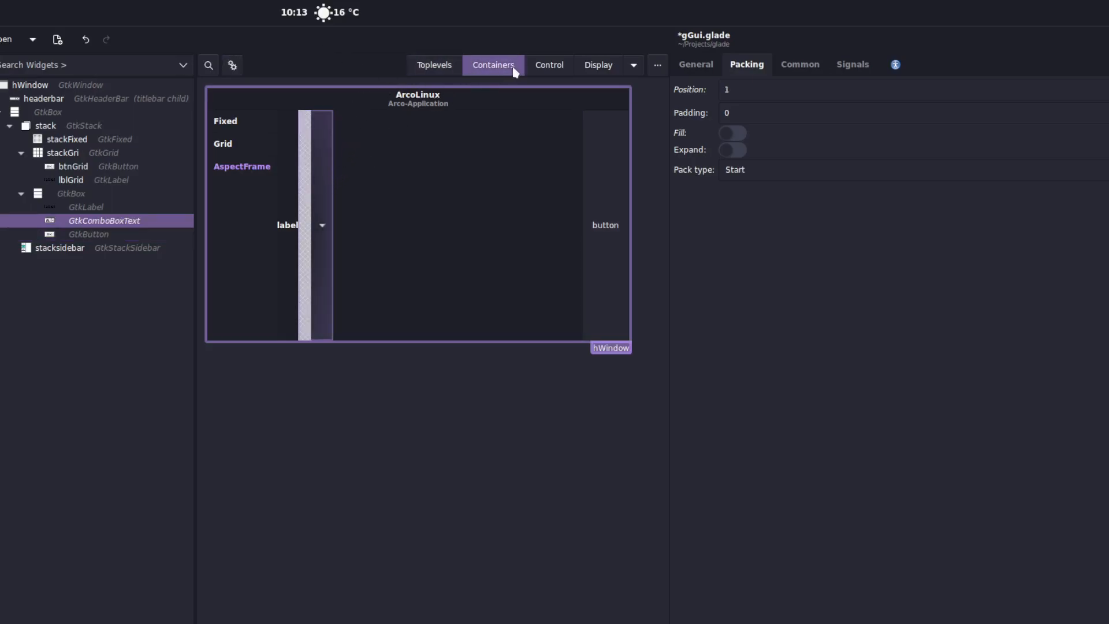
click(789, 64)
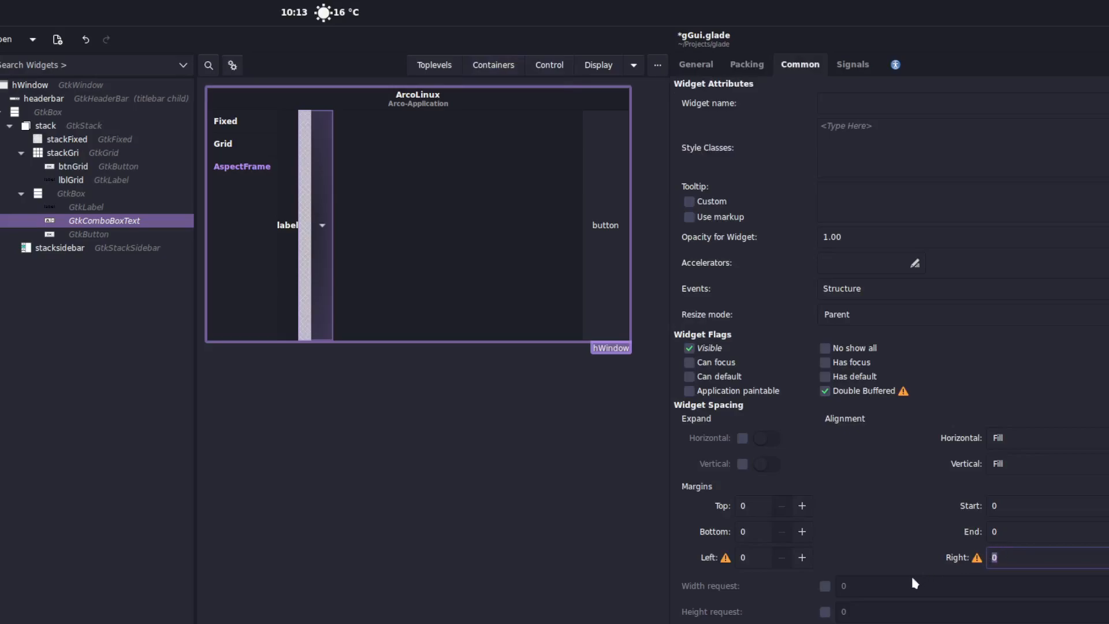
click(825, 586)
click(825, 611)
click(839, 586)
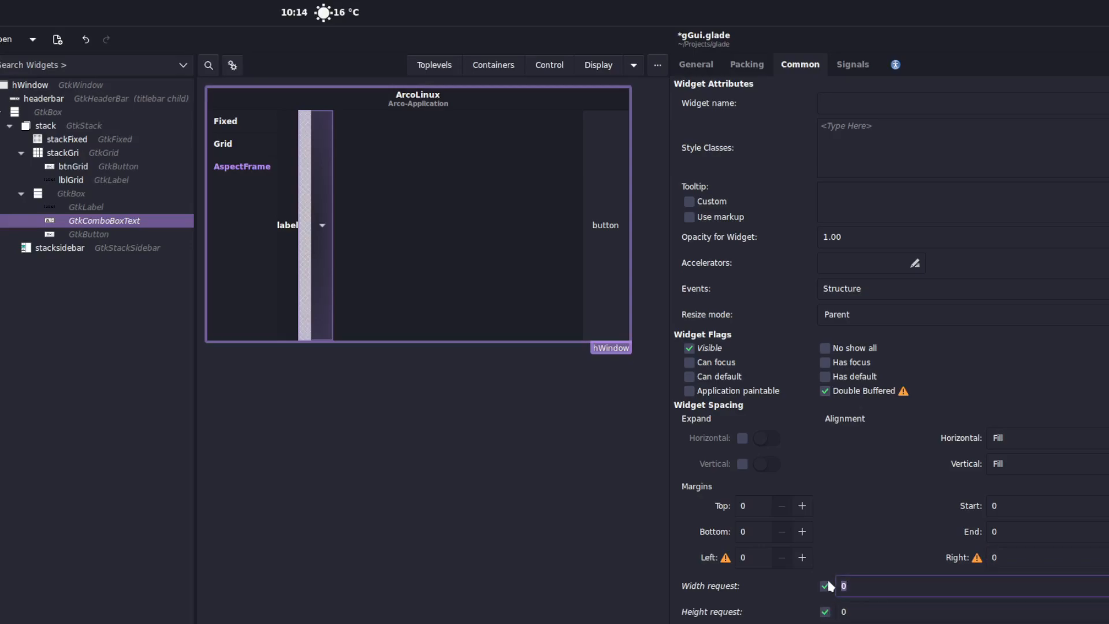
text(200)
click(862, 615)
text(4)
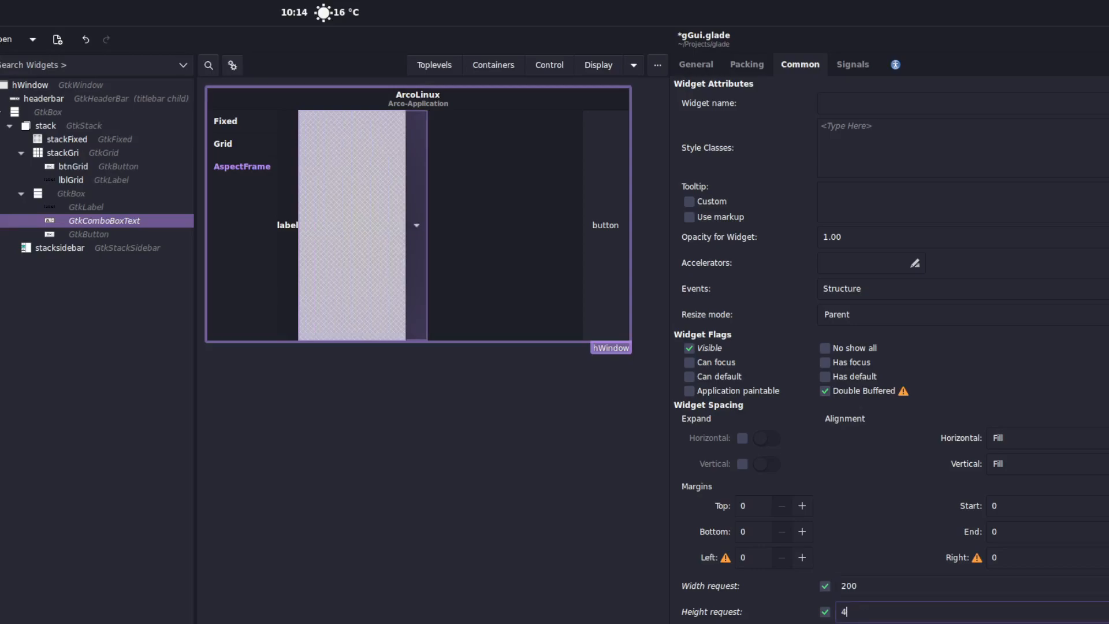
click(901, 582)
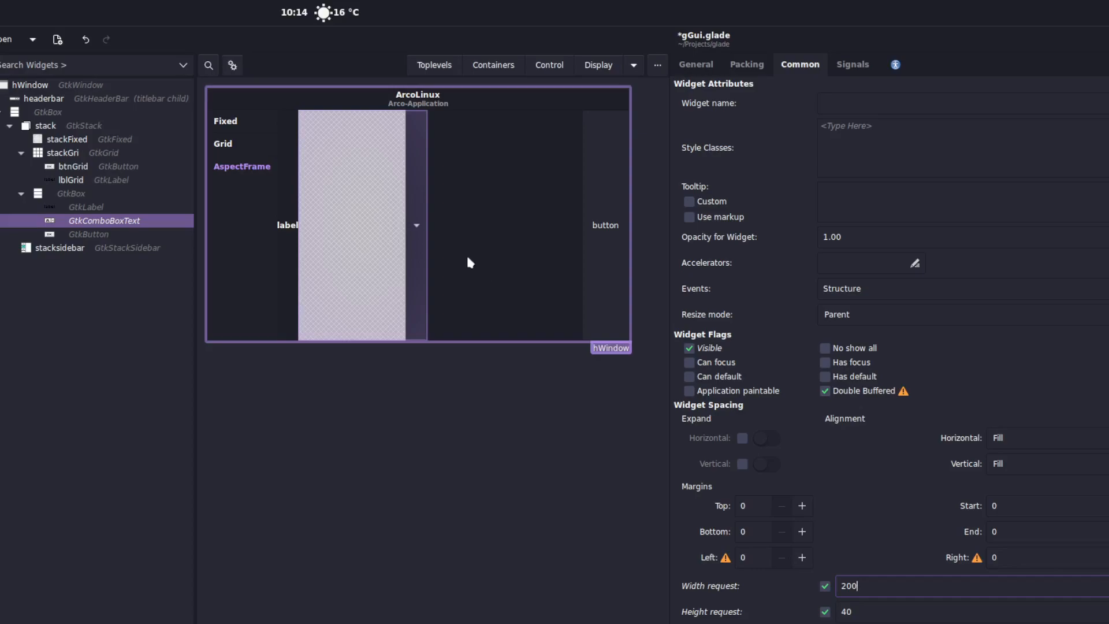
click(501, 65)
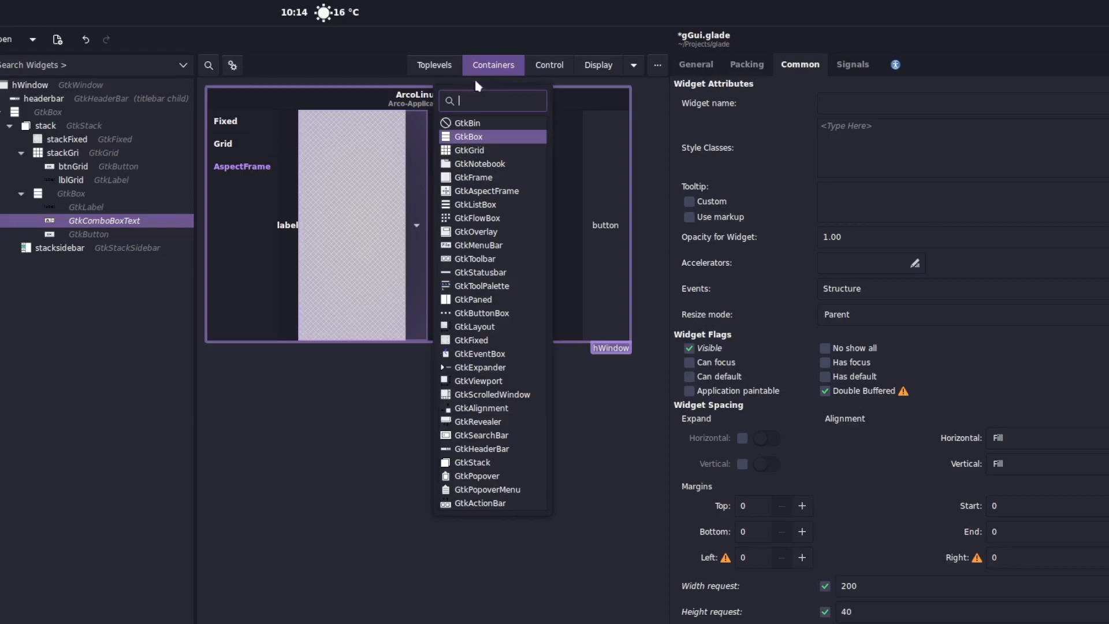
click(508, 65)
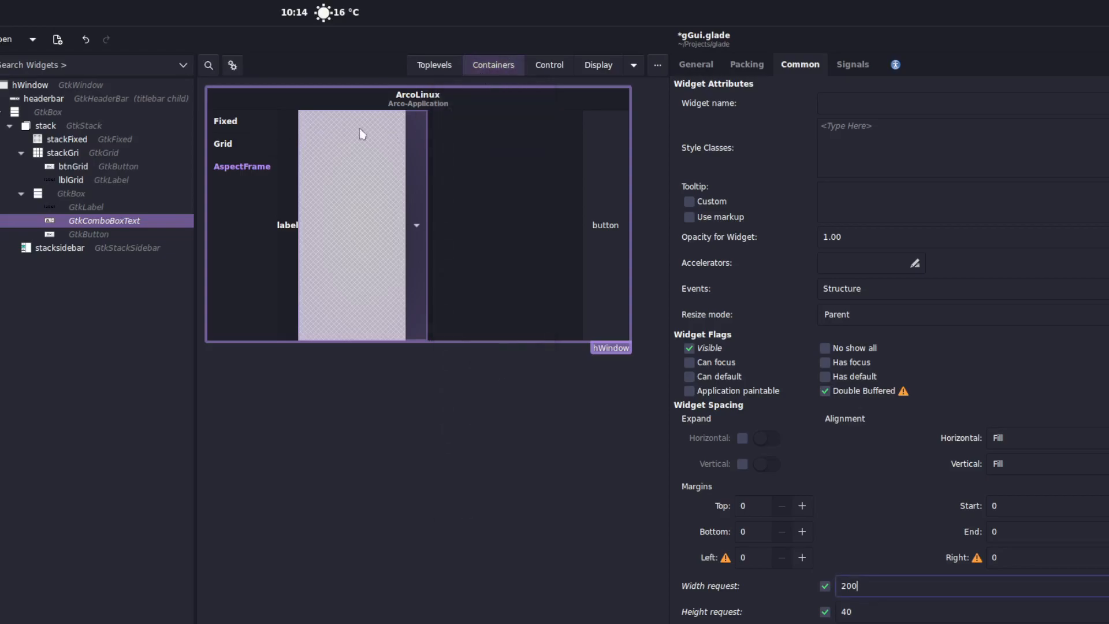
Add a GtkLabel to the stackFixed container and move it near the container's upper-left corner.
click(95, 141)
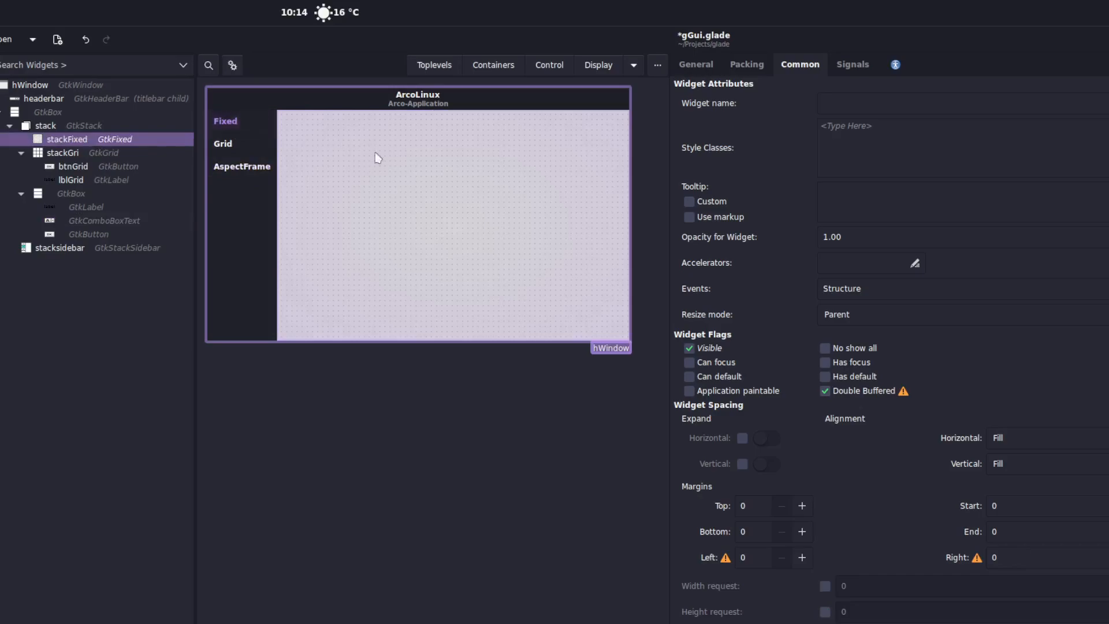
click(597, 69)
click(589, 119)
click(356, 163)
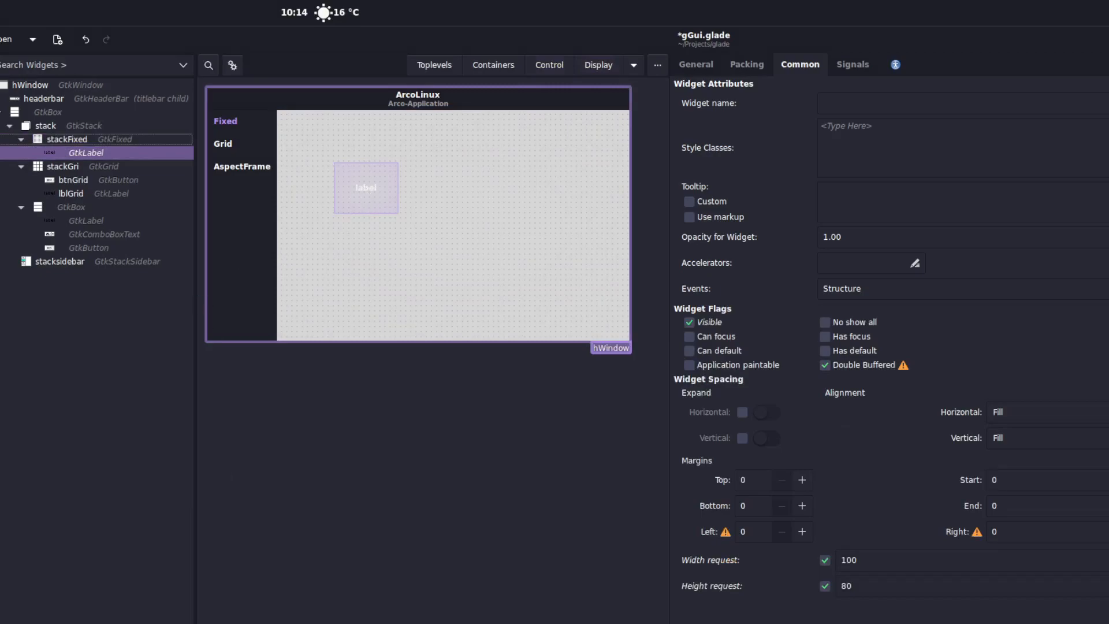
drag(373, 199, 326, 155)
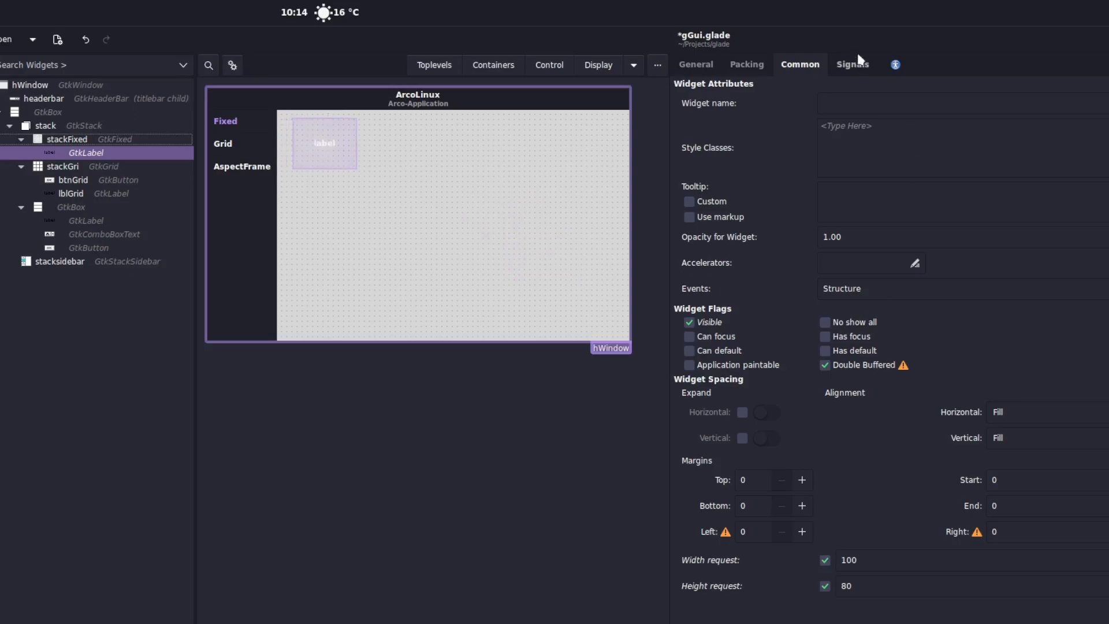
Set the height request of the label on the Fixed page to 40 and its width request to 200.
double_click(846, 585)
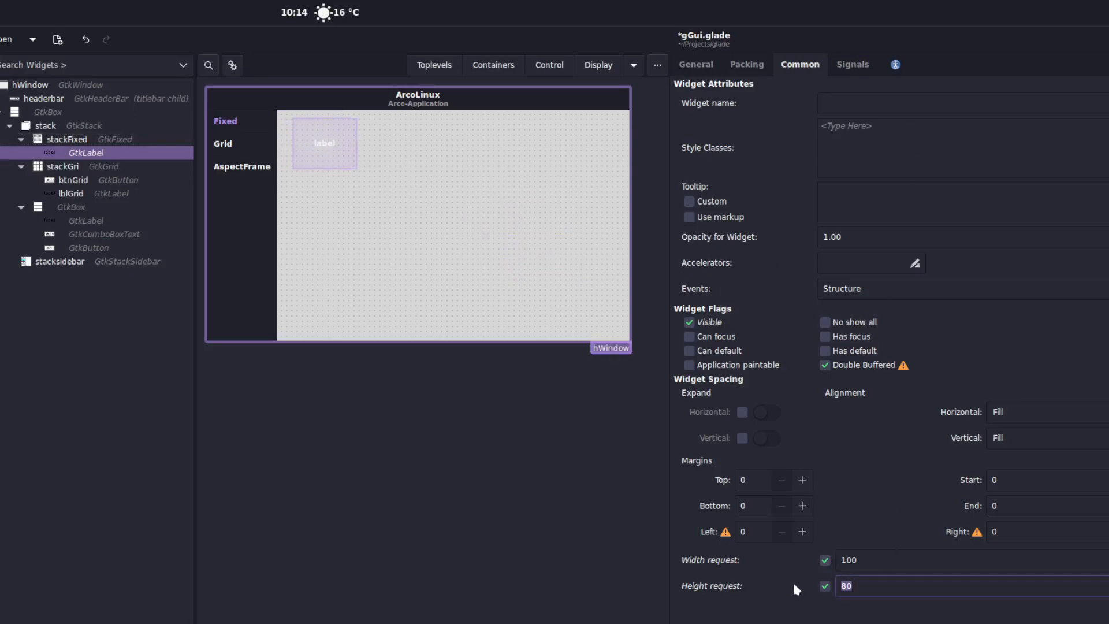
text(40)
key(shift+Tab)
key(shift+Tab)
text(200)
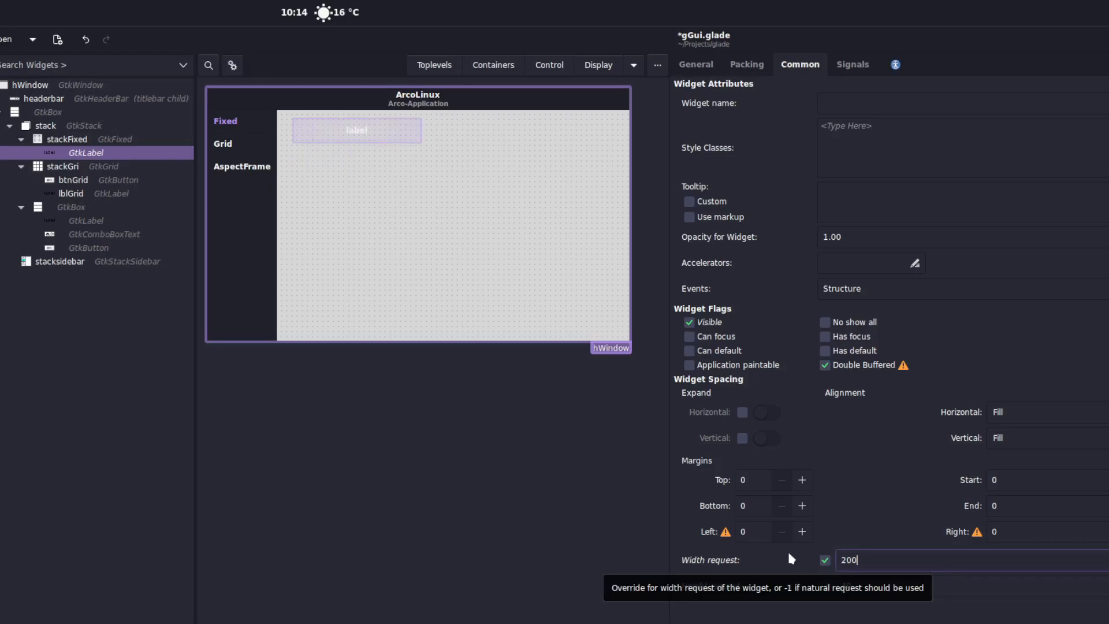
Change the label's text on the Fixed page to "Some Text here:" and shift the label slightly left.
click(696, 65)
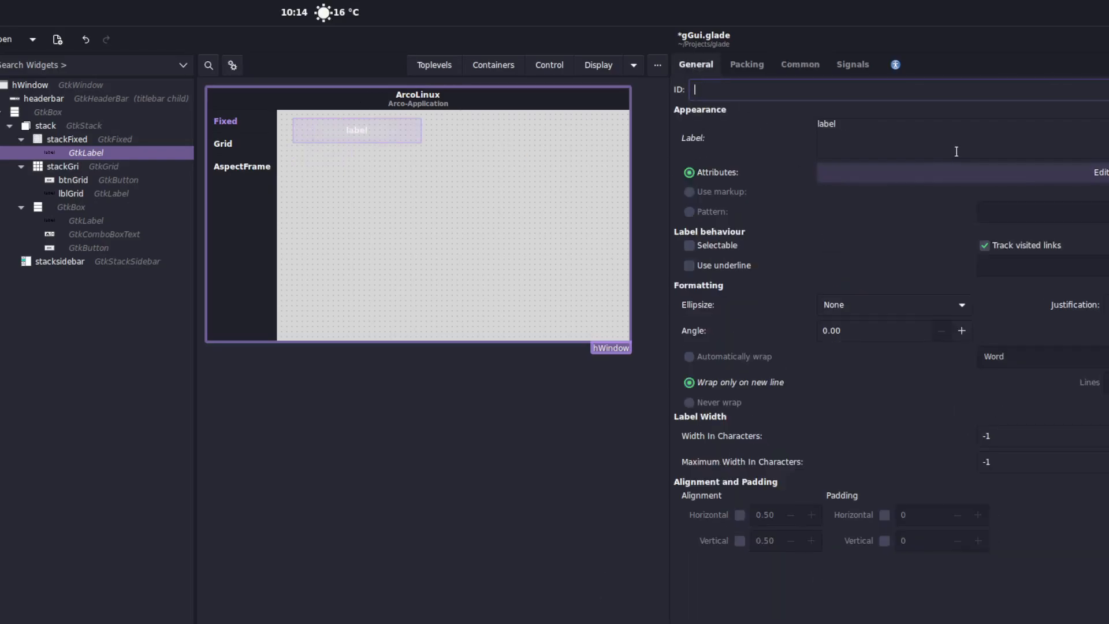
double_click(918, 137)
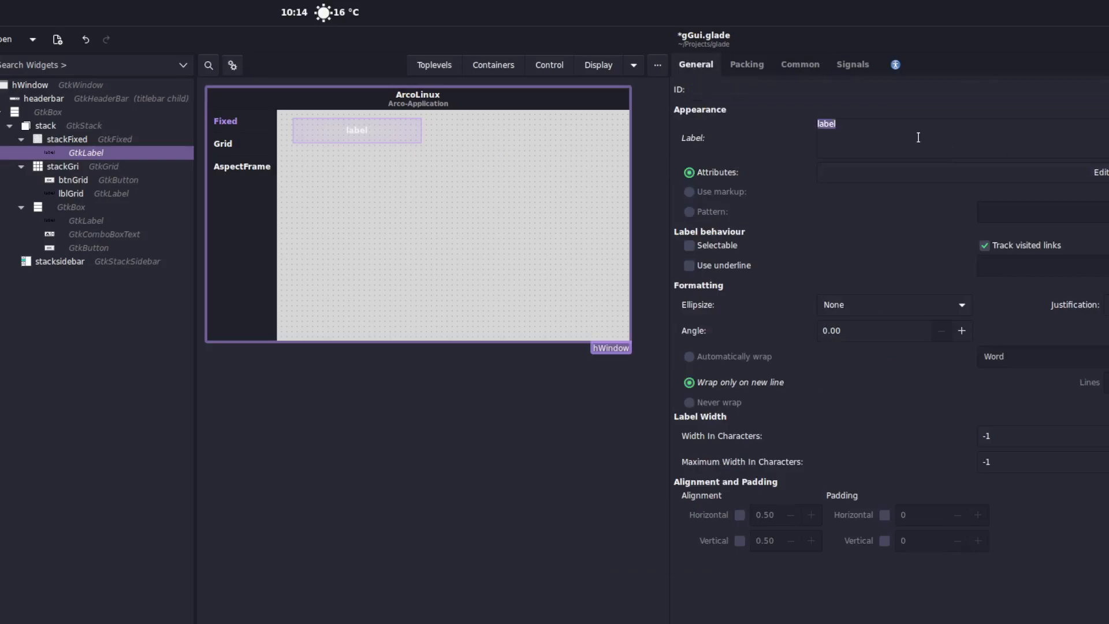
text(Some Text here:)
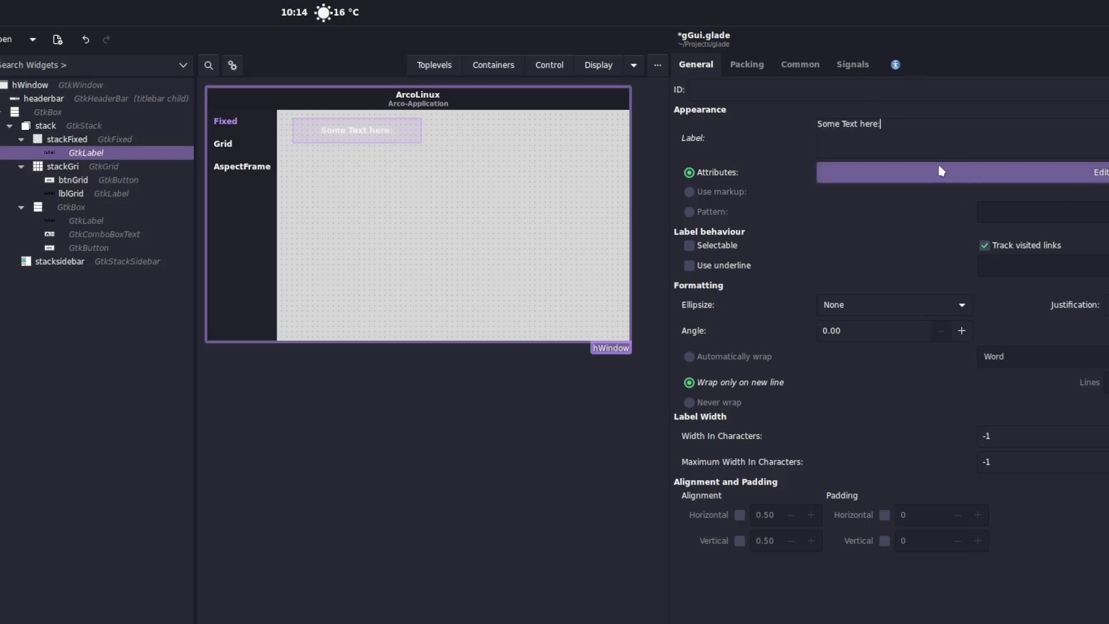
drag(395, 131, 381, 130)
Place a GtkComboBoxText on the Fixed page, below and to the right of the label.
click(548, 77)
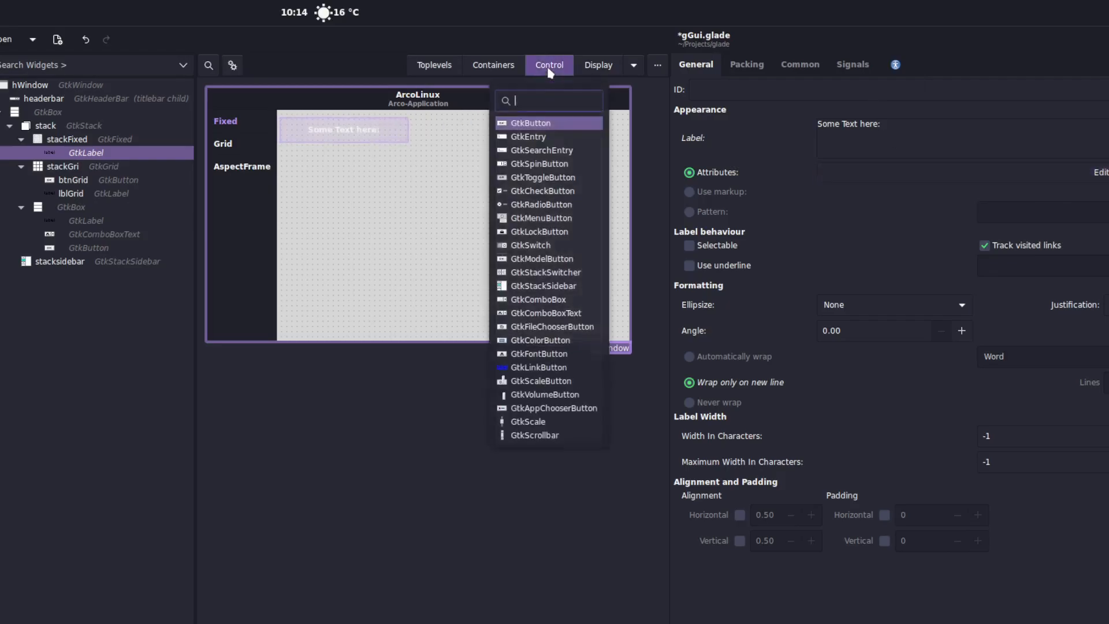
click(566, 315)
click(446, 178)
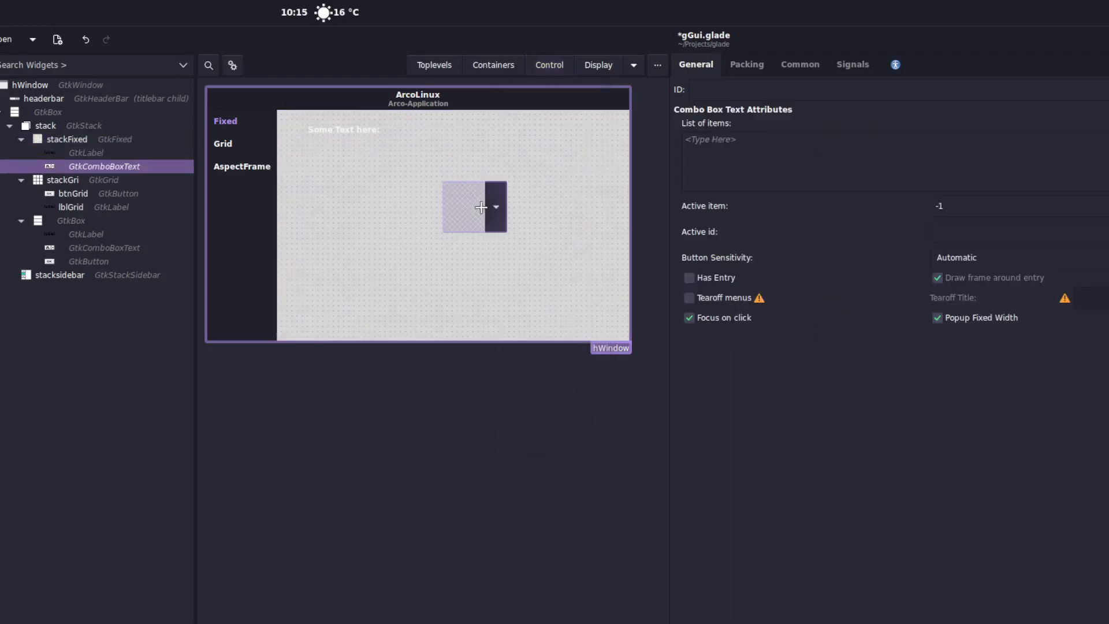
Set the Fixed page combo box's height request to 40 and width request to 250, and move it directly beneath the label.
click(804, 64)
double_click(848, 611)
text(40)
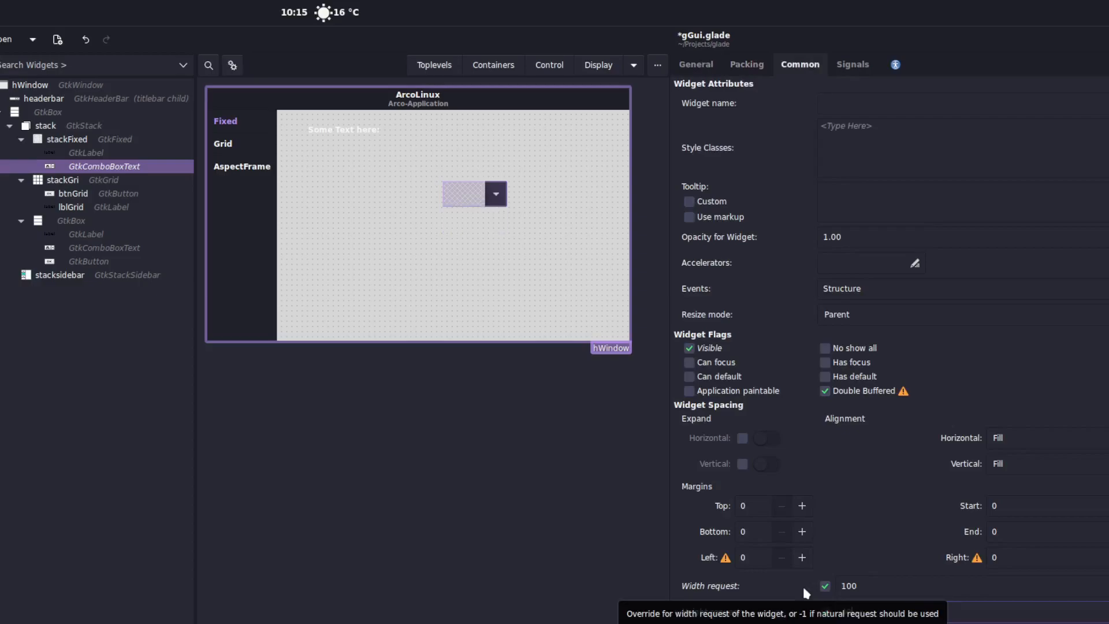
double_click(896, 587)
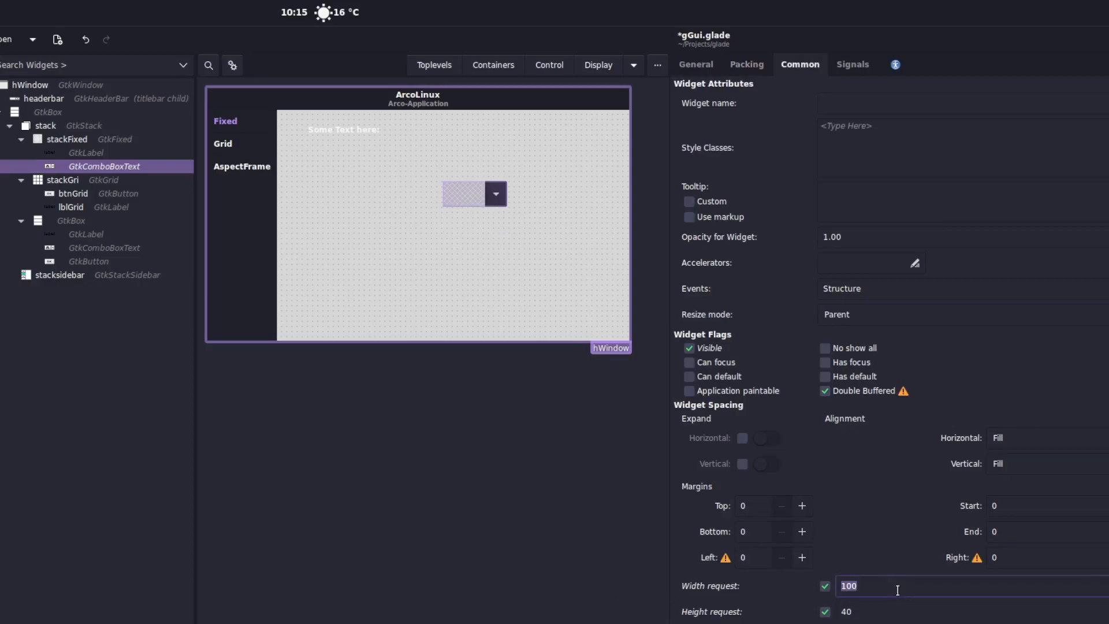
text(250)
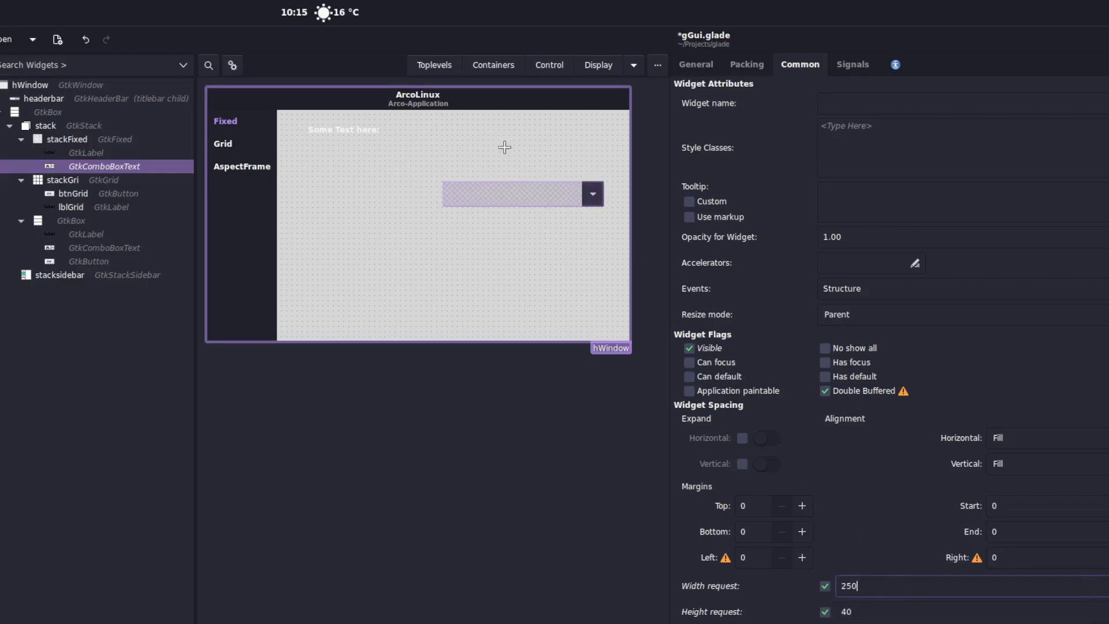
click(531, 194)
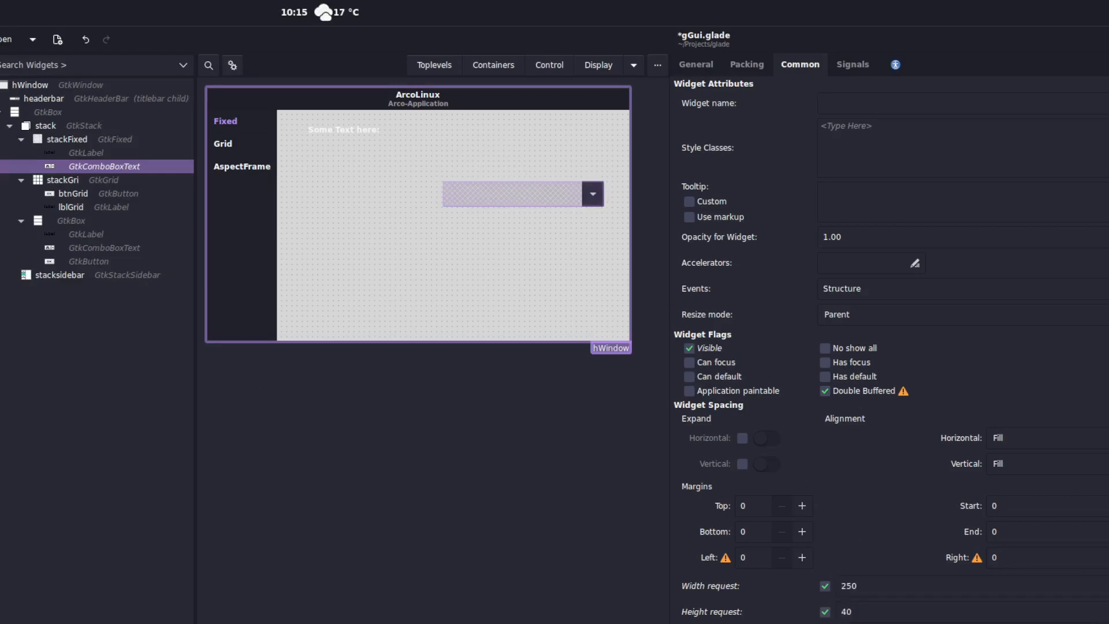
drag(472, 195, 319, 155)
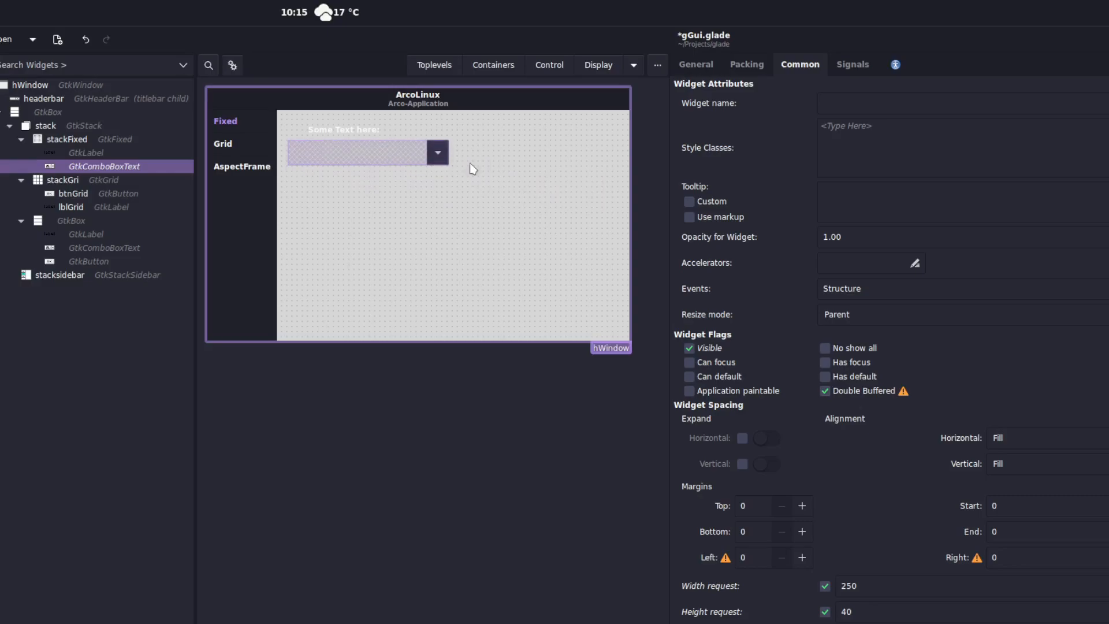
Set the ID of the combo box on the Fixed page to cbIso.
click(700, 65)
click(720, 87)
text(cb)
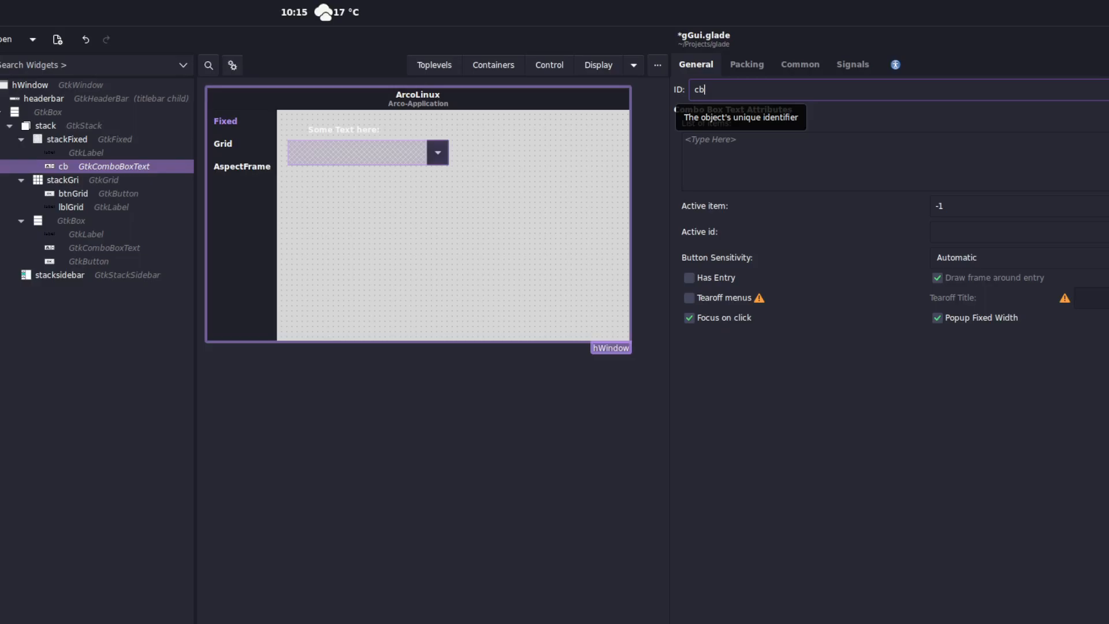
text(Iso)
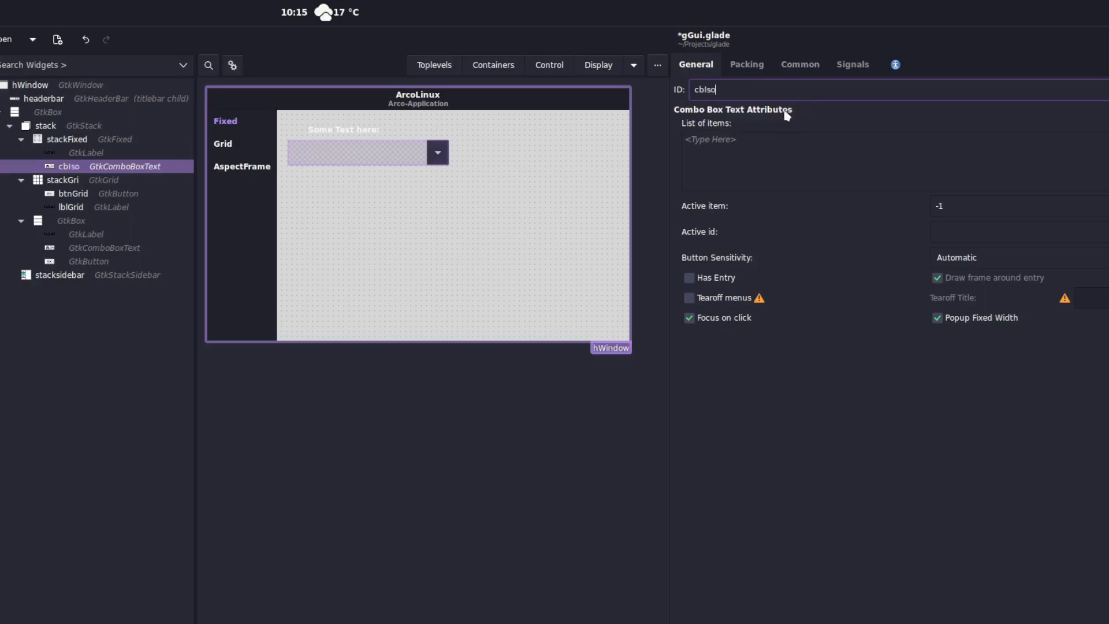
Add the items iso-1, iso-2 and iso-3 to the cbIso combo box and set its active item to 0.
click(730, 144)
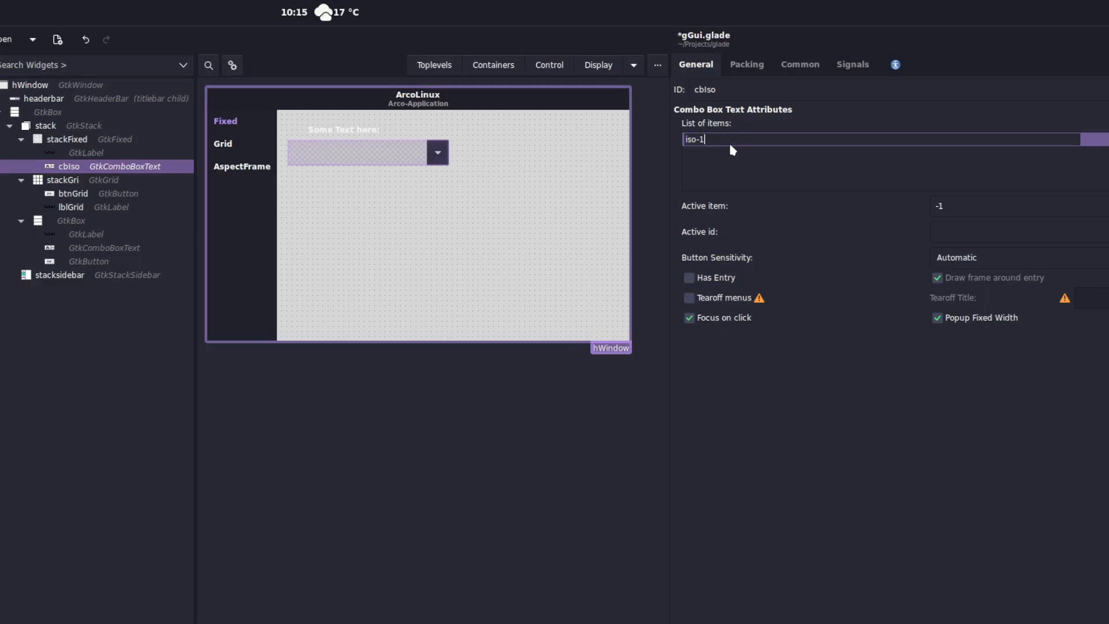
key(Return)
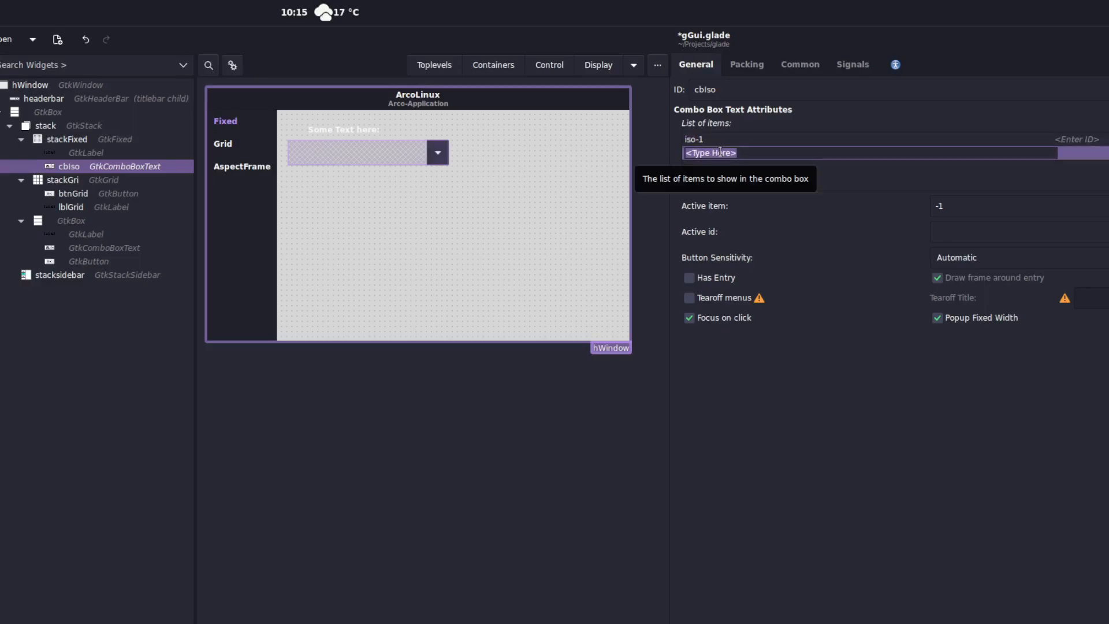
text(iso-2)
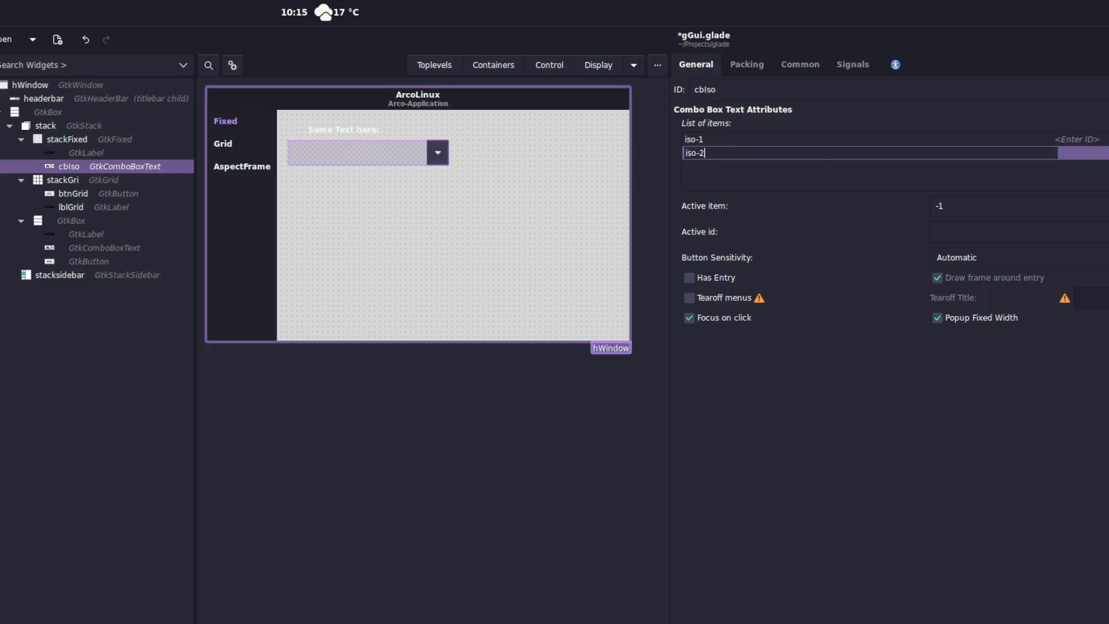
key(Return)
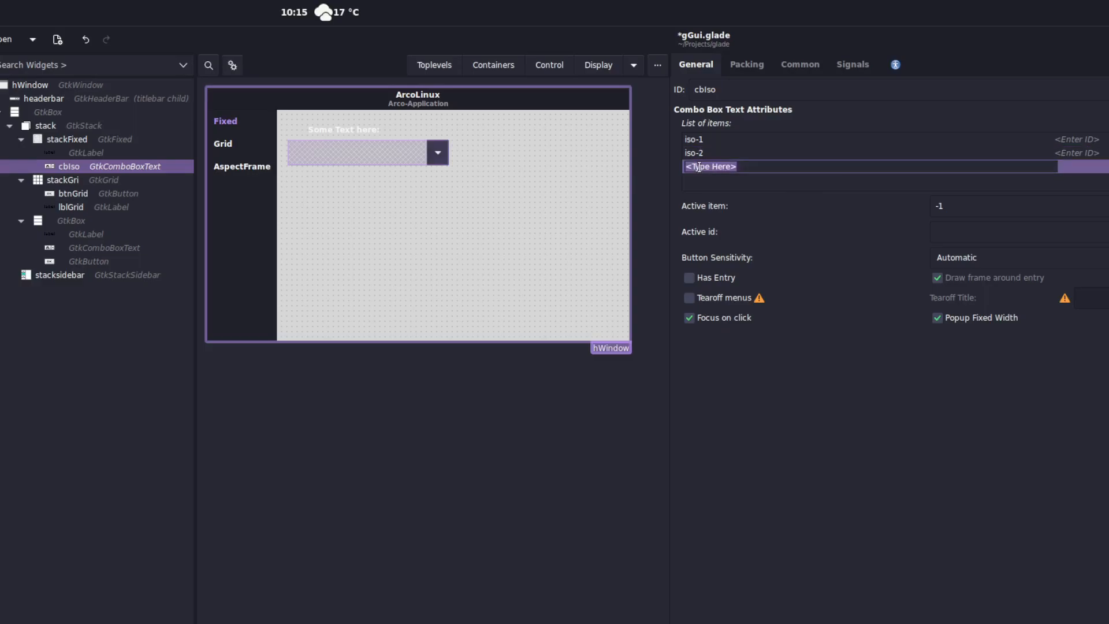
text(iso-3)
key(Return)
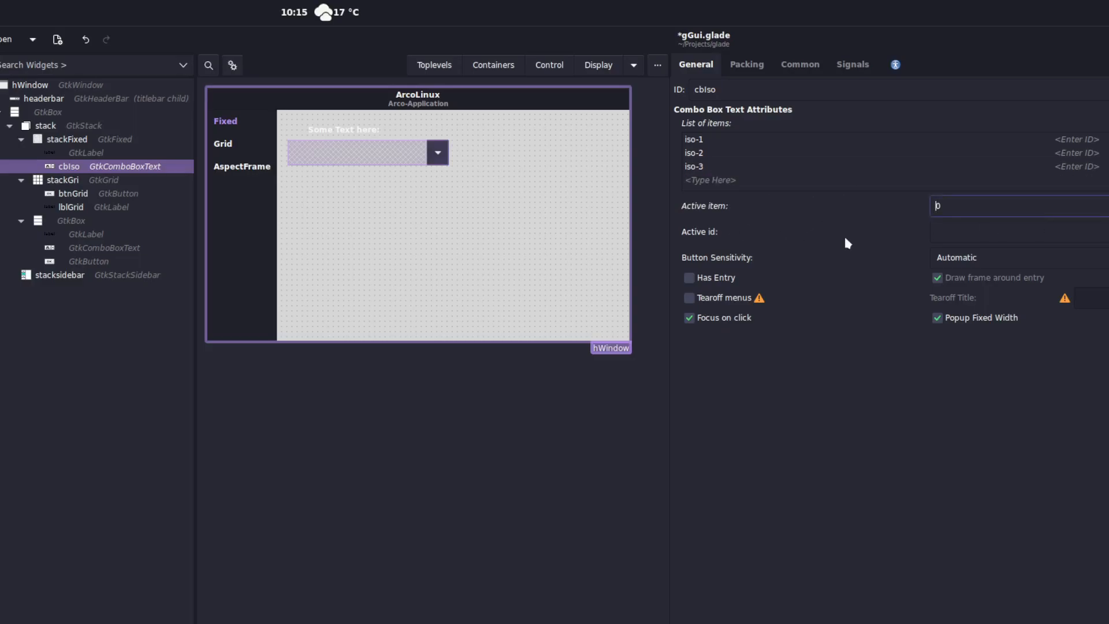
Add a GtkButton to the Fixed page and move it to the right of the cbIso combo box.
click(541, 72)
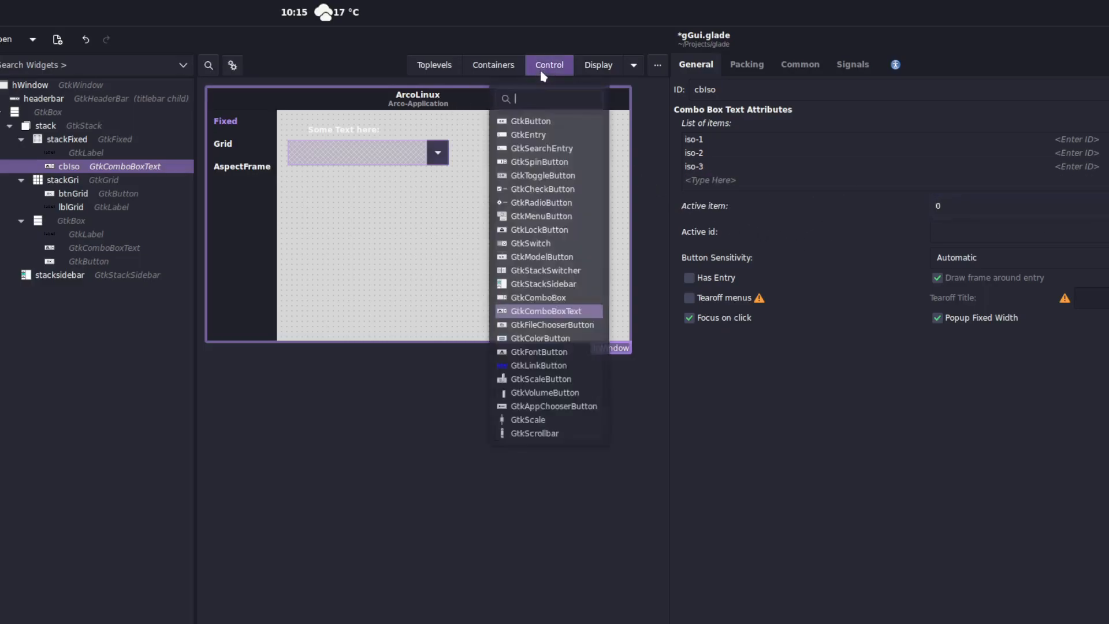
click(548, 122)
click(538, 166)
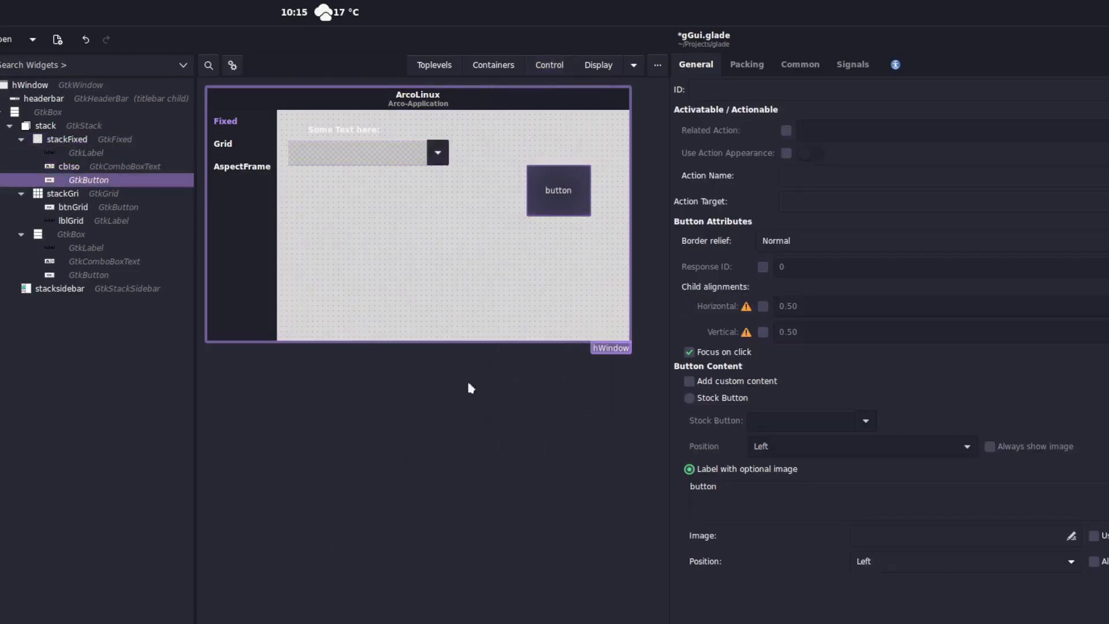
drag(558, 198, 526, 169)
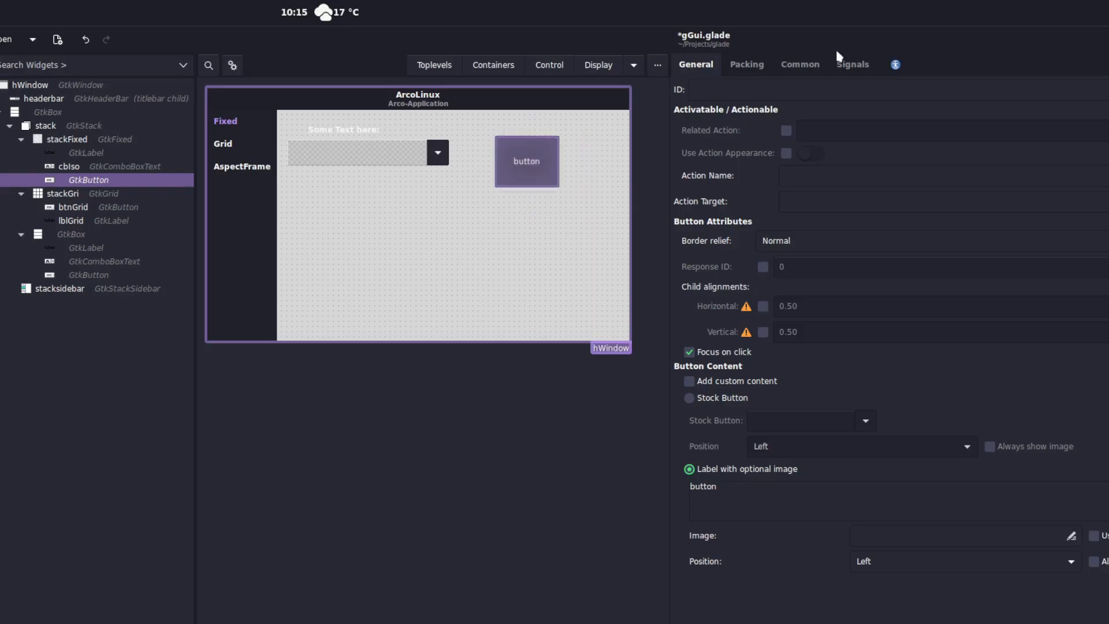
Set the Fixed page button's X position to 340 and its Y position to 30.
click(738, 66)
click(1106, 90)
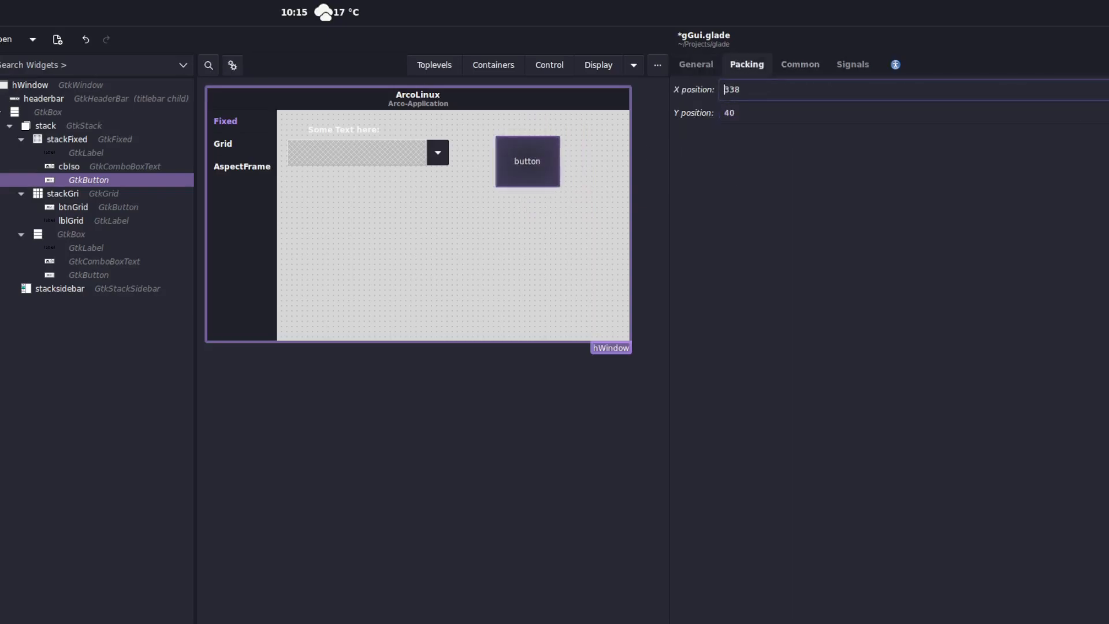
key(Down)
key(Down)
key(Down)
key(Down)
key(Down)
key(Down)
key(Down)
key(Down)
key(Down)
key(Down)
key(Down)
key(Down)
key(Down)
key(Down)
key(Down)
key(Down)
key(Down)
key(Tab)
key(Down)
key(Down)
key(Down)
key(Down)
key(Down)
key(Down)
key(Down)
key(Down)
key(Down)
key(Down)
key(Down)
key(Down)
key(Down)
key(Down)
key(Down)
key(Down)
key(Down)
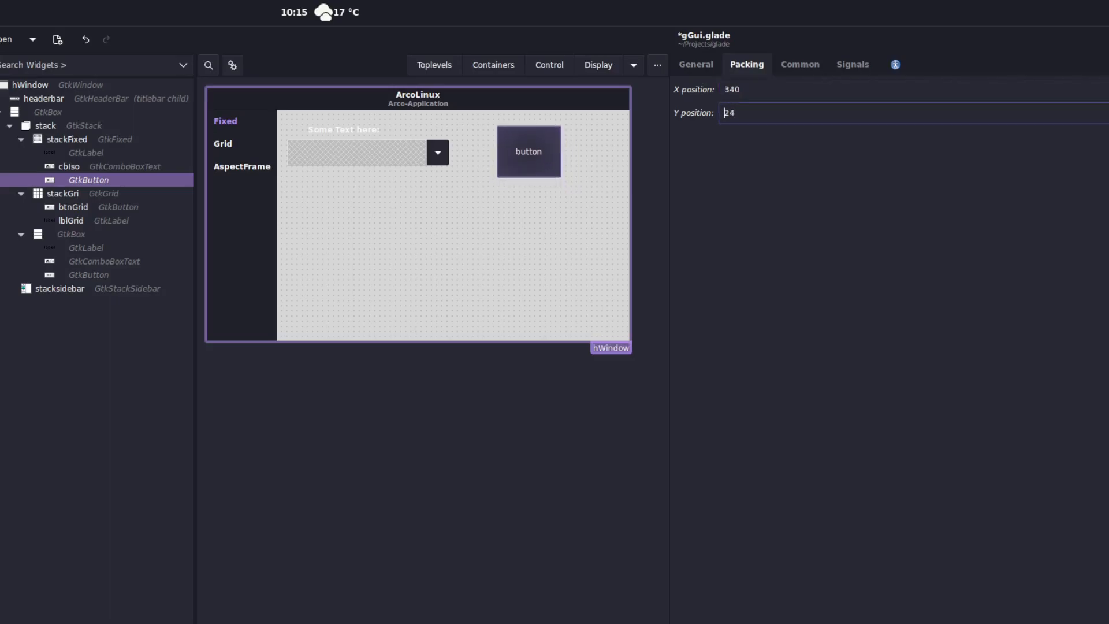
key(Up)
key(Up)
key(Up)
key(Up)
key(Up)
key(Up)
key(Up)
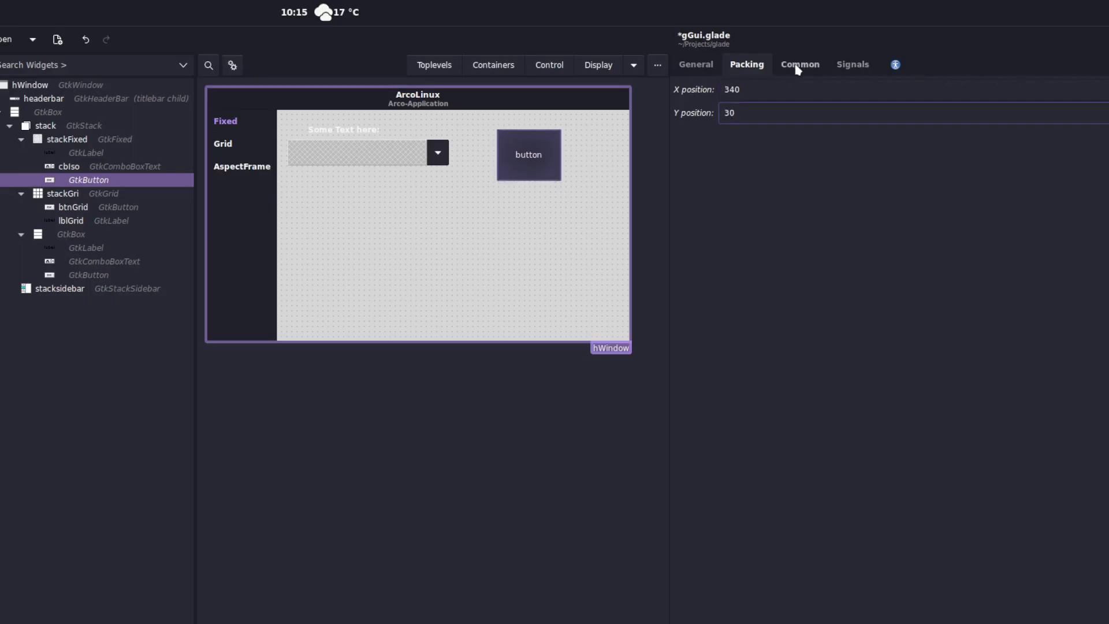
Set the Fixed page button's height request to 40 and its width request to 150.
click(800, 68)
click(877, 612)
text(40)
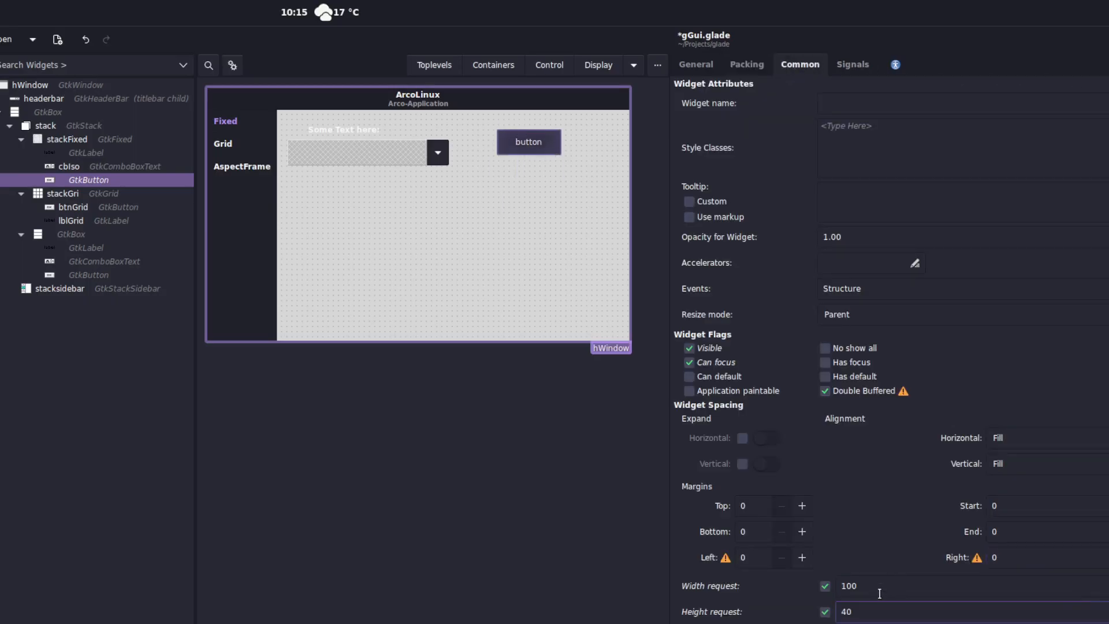
click(885, 586)
text(150)
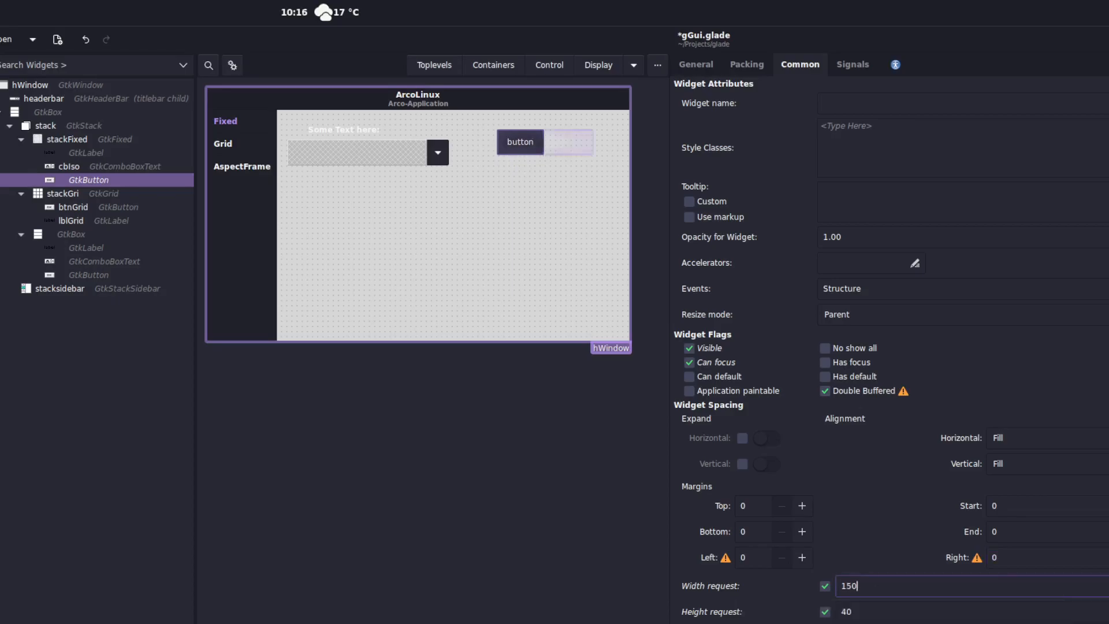
Move the Fixed page button slightly down to align with the combo box, and shift the label slightly up and right above it.
drag(555, 140, 563, 152)
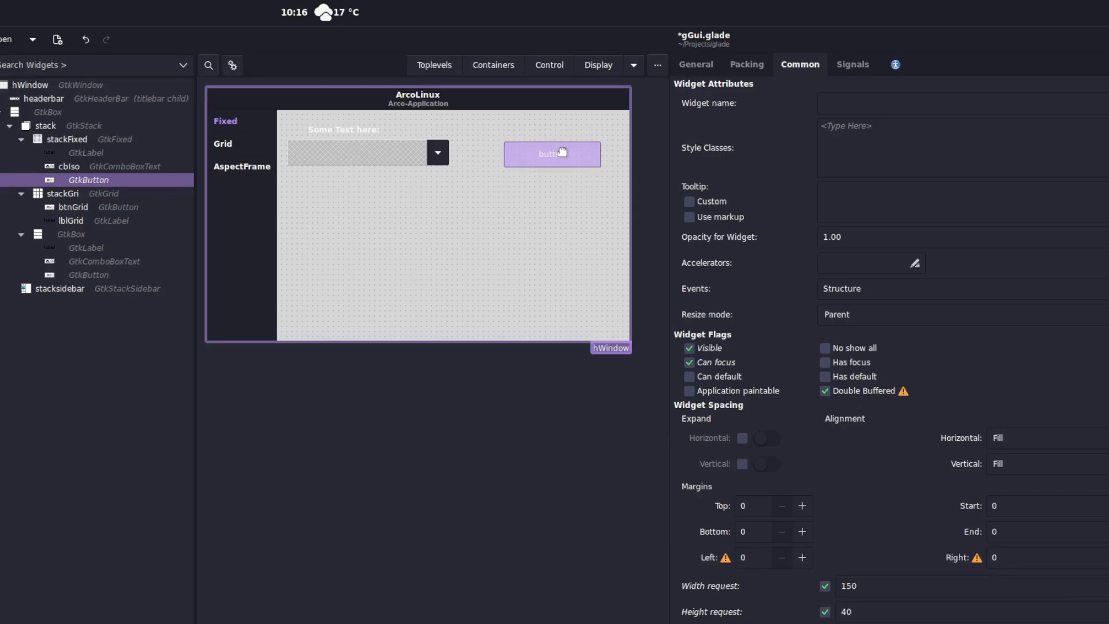
click(370, 130)
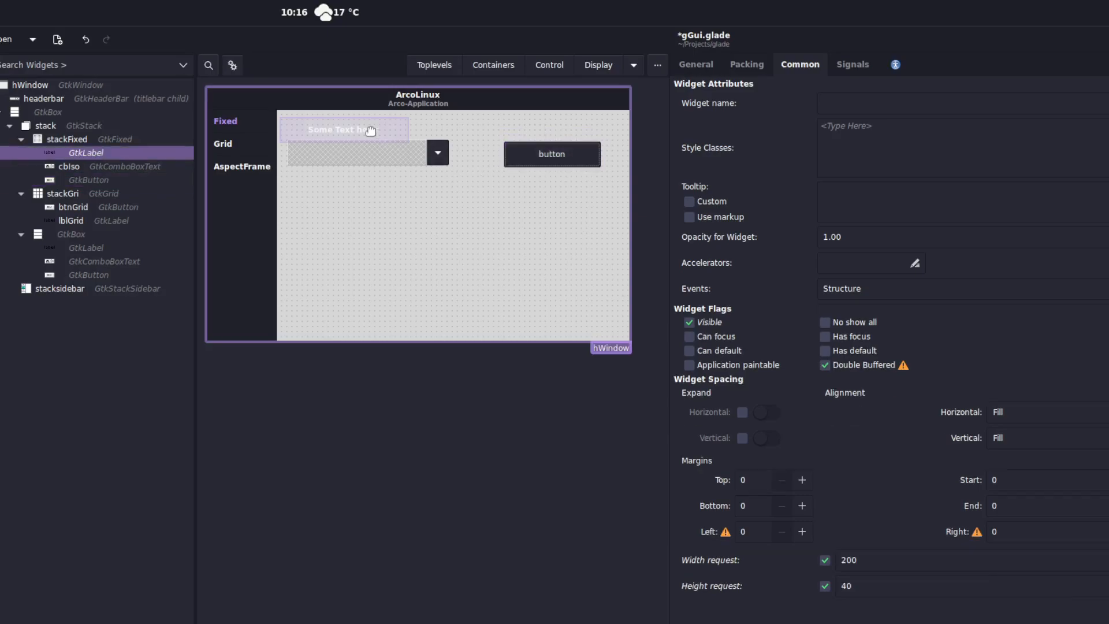
mouse_move(372, 131)
mouse_down()
mouse_move(404, 130)
mouse_move(382, 126)
mouse_up()
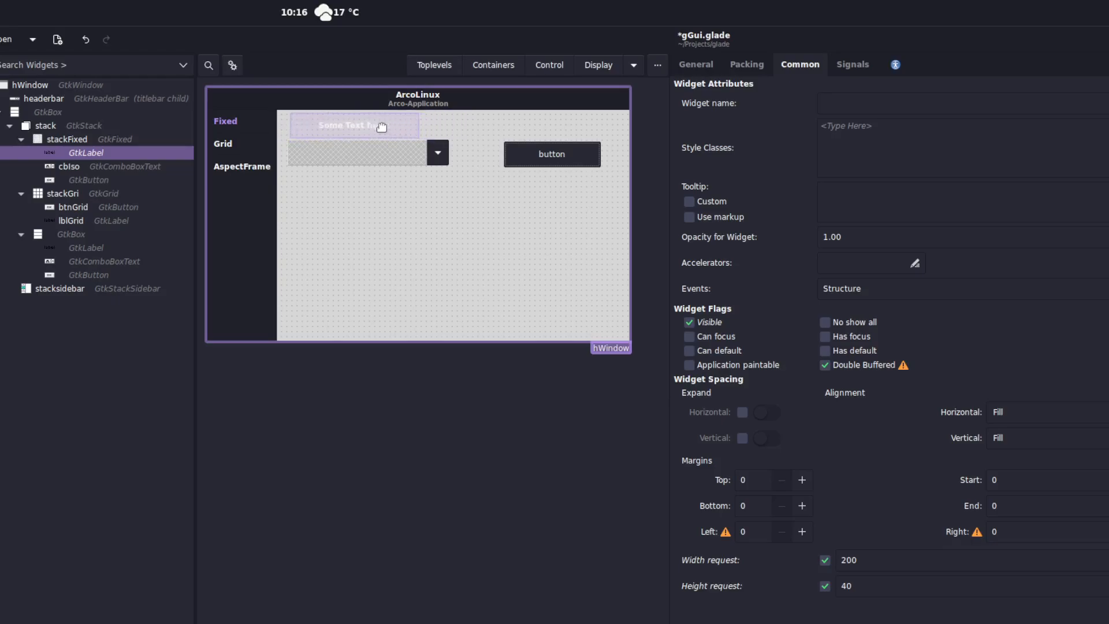
Preview the window, test its button and the Fixed, Grid and AspectFrame pages at normal and enlarged size, and close the preview.
click(232, 65)
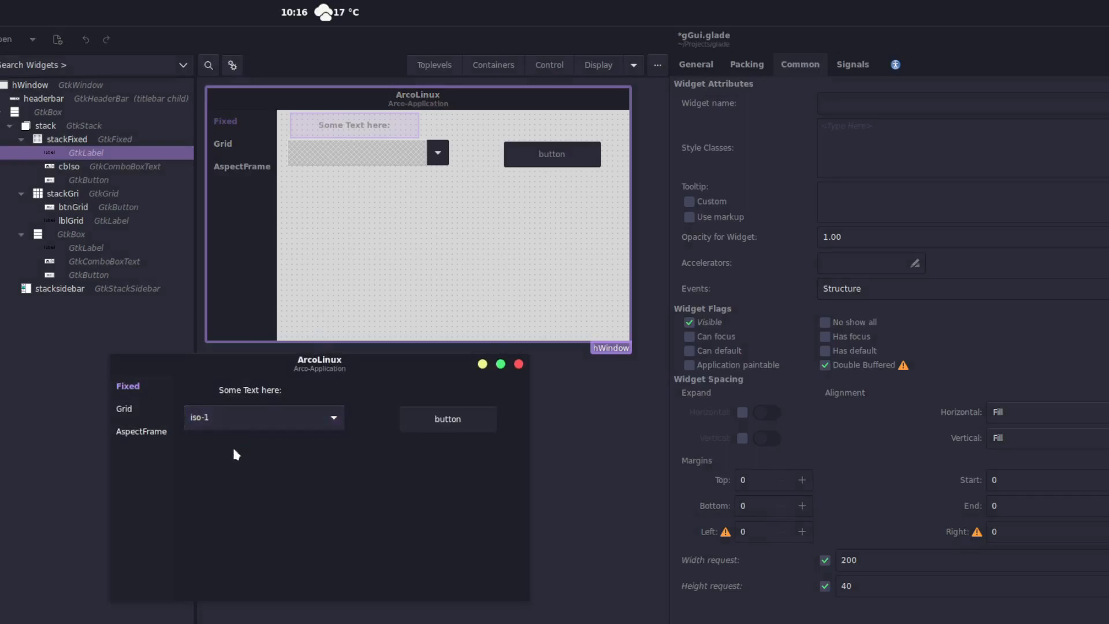
click(444, 417)
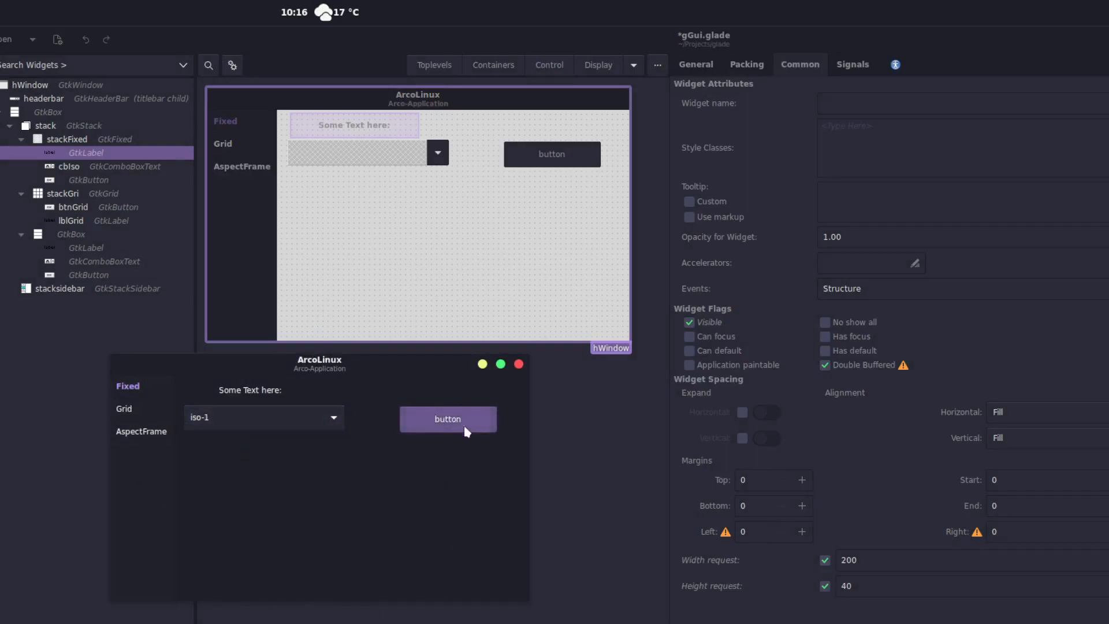
click(145, 413)
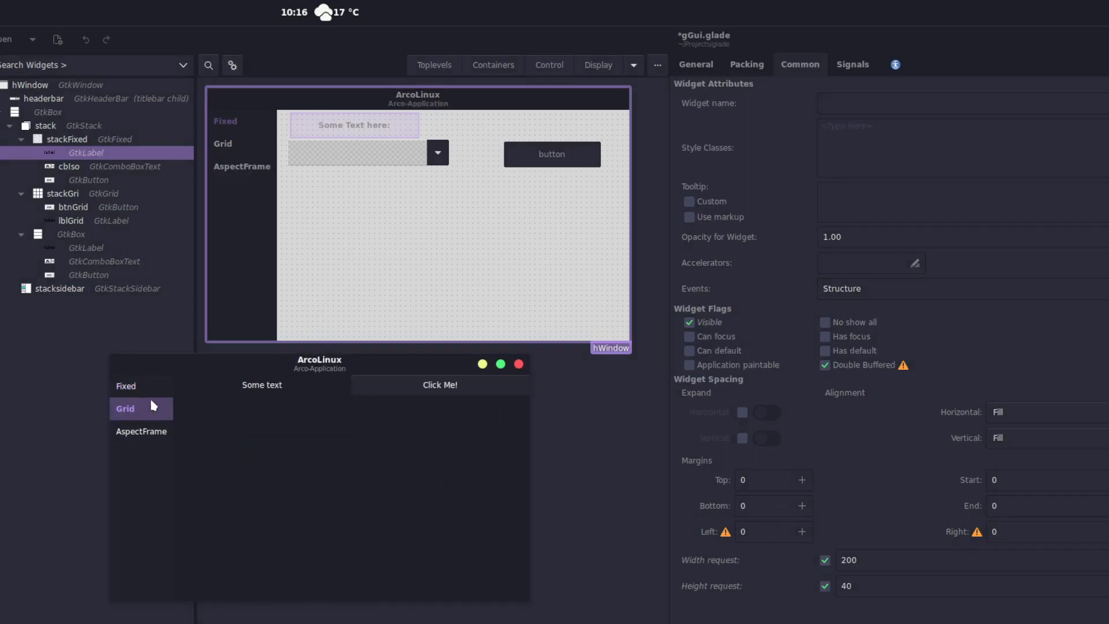
click(139, 388)
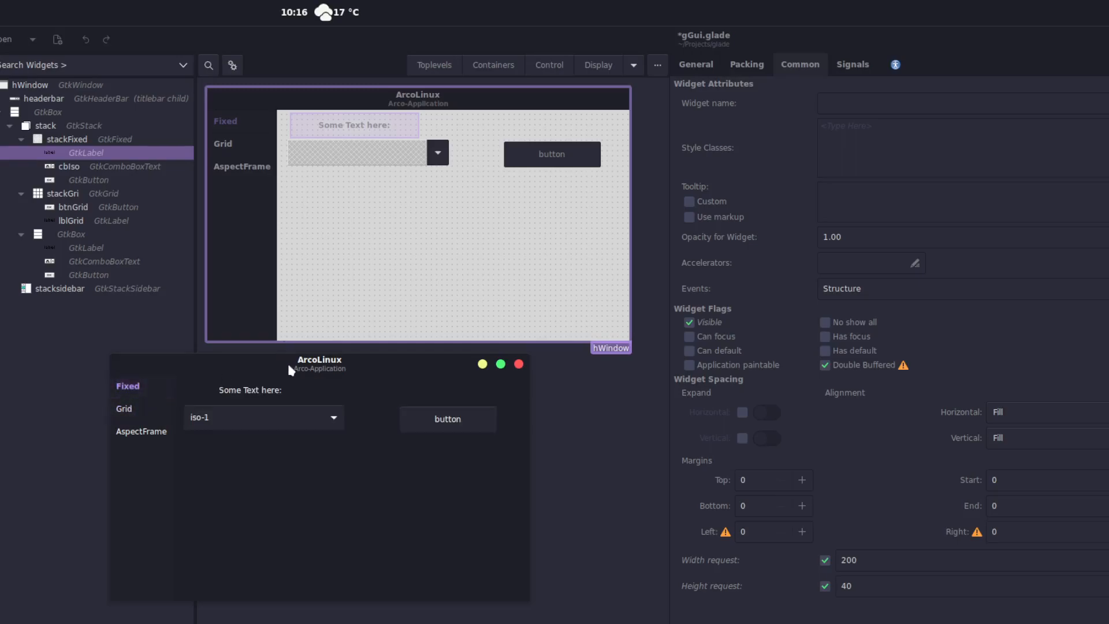
drag(288, 365, 1108, 237)
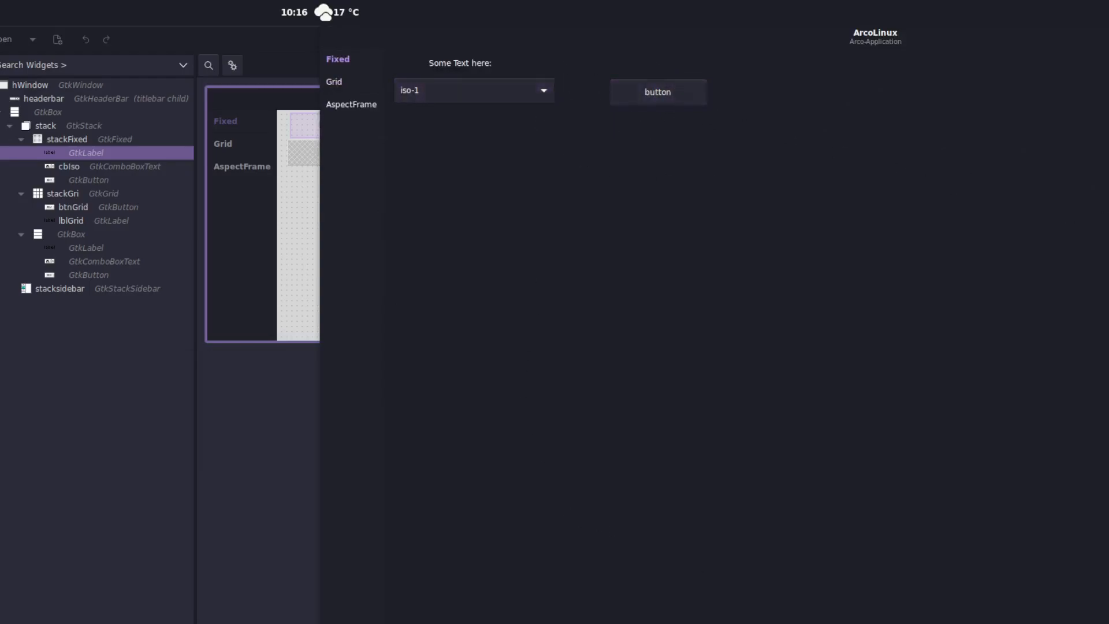
click(344, 82)
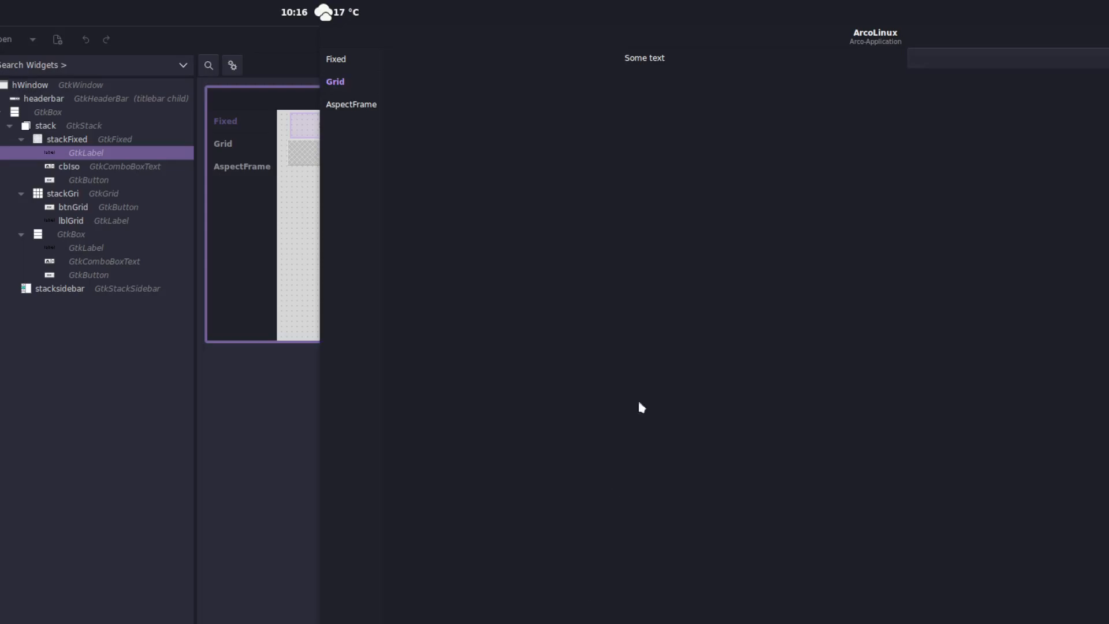
click(370, 106)
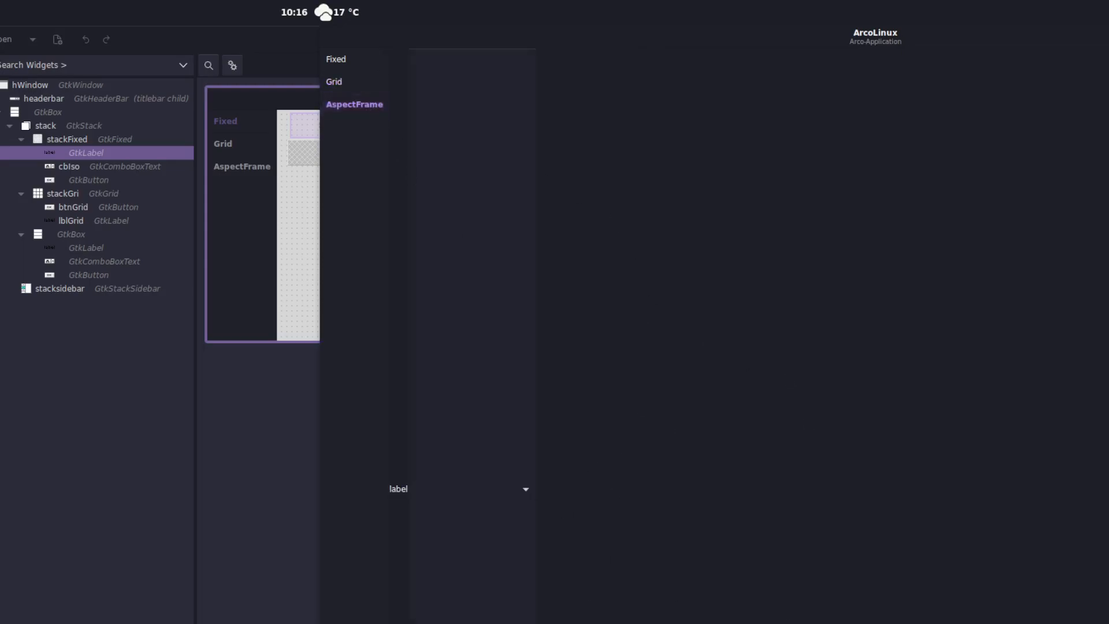
click(335, 64)
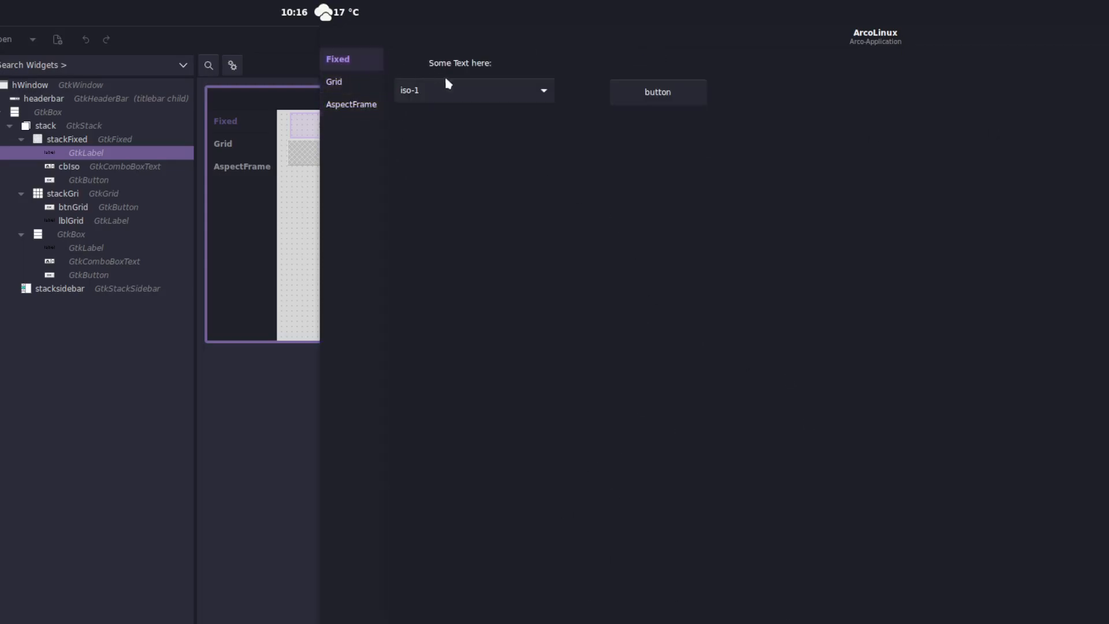
key(alt+F4)
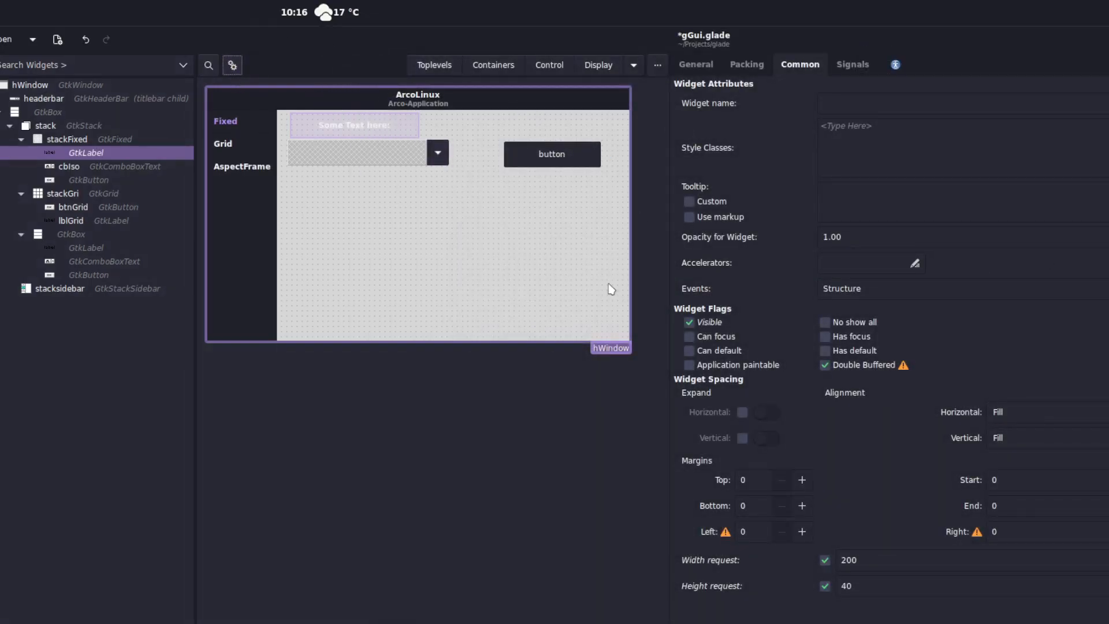
Make the hWindow window non-resizable by turning off its Resizable flag.
click(87, 86)
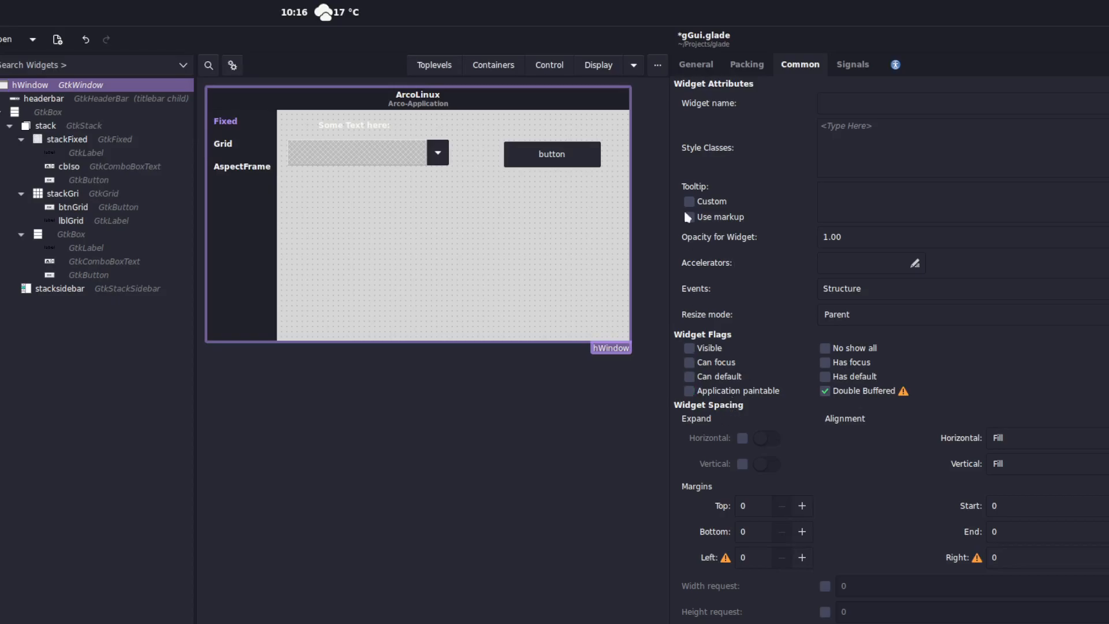
click(696, 64)
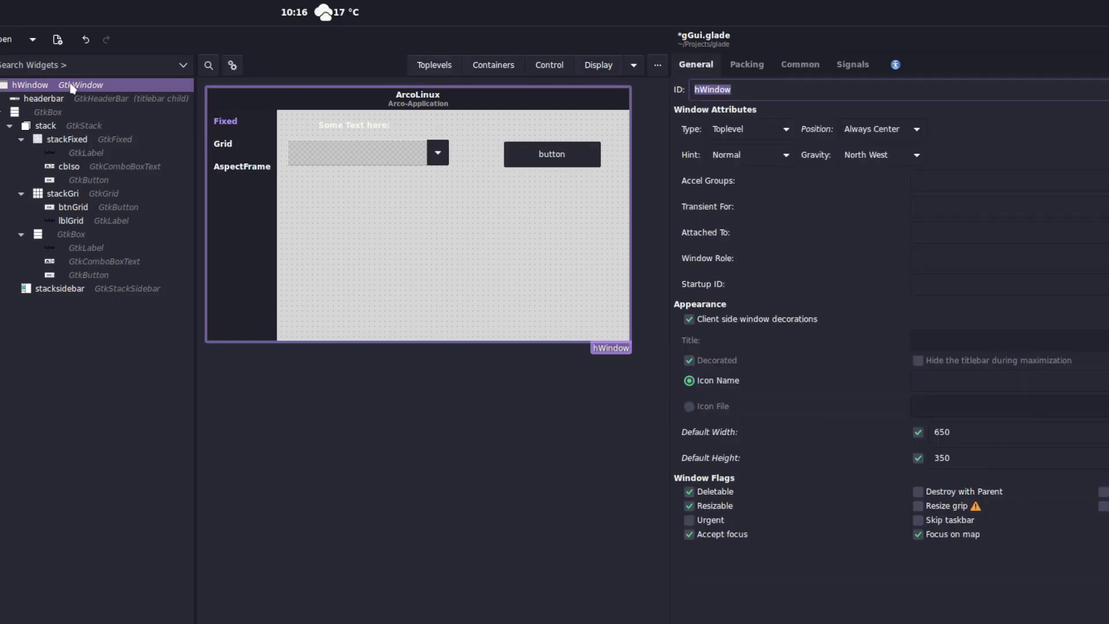
click(690, 507)
Test the previewed window by moving it around and choosing iso-2 in the combo box, and save gGui.glade.
click(232, 65)
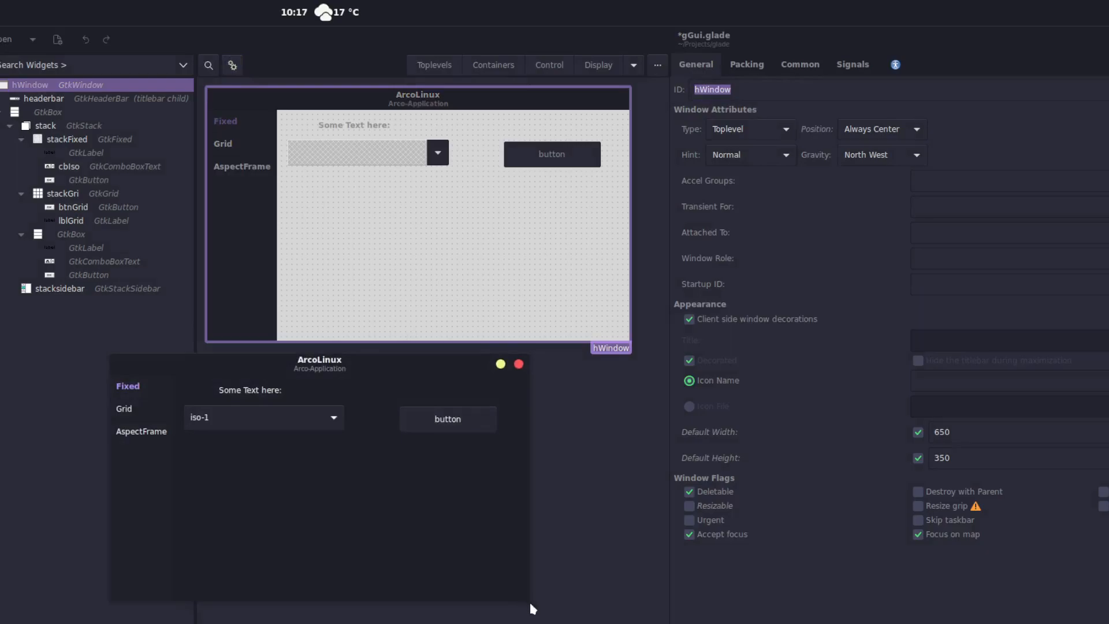
drag(395, 365, 595, 359)
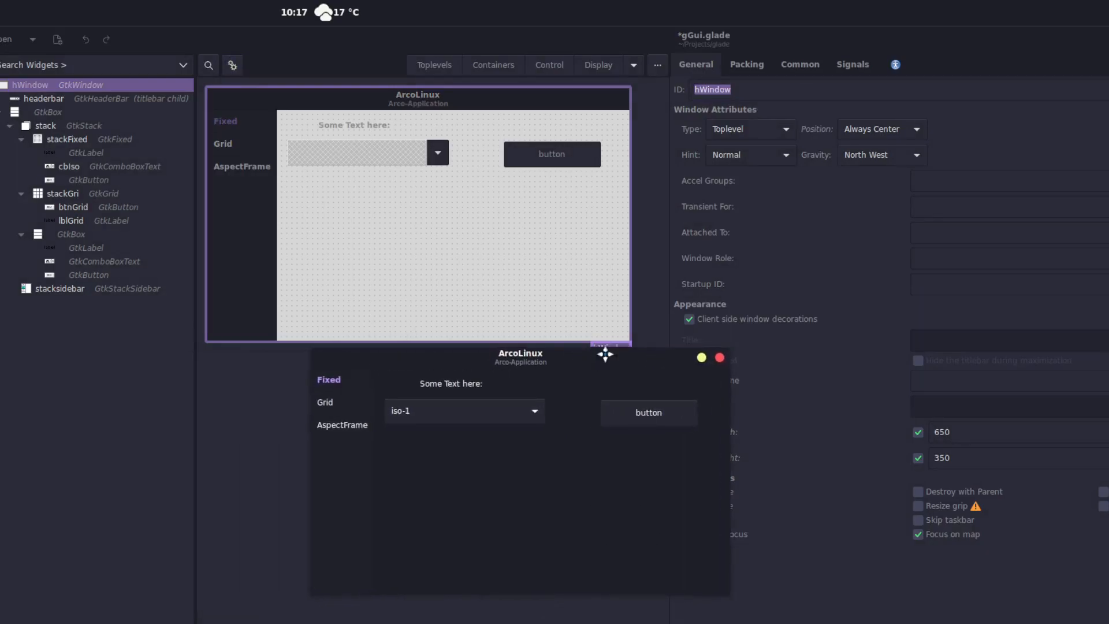
click(720, 357)
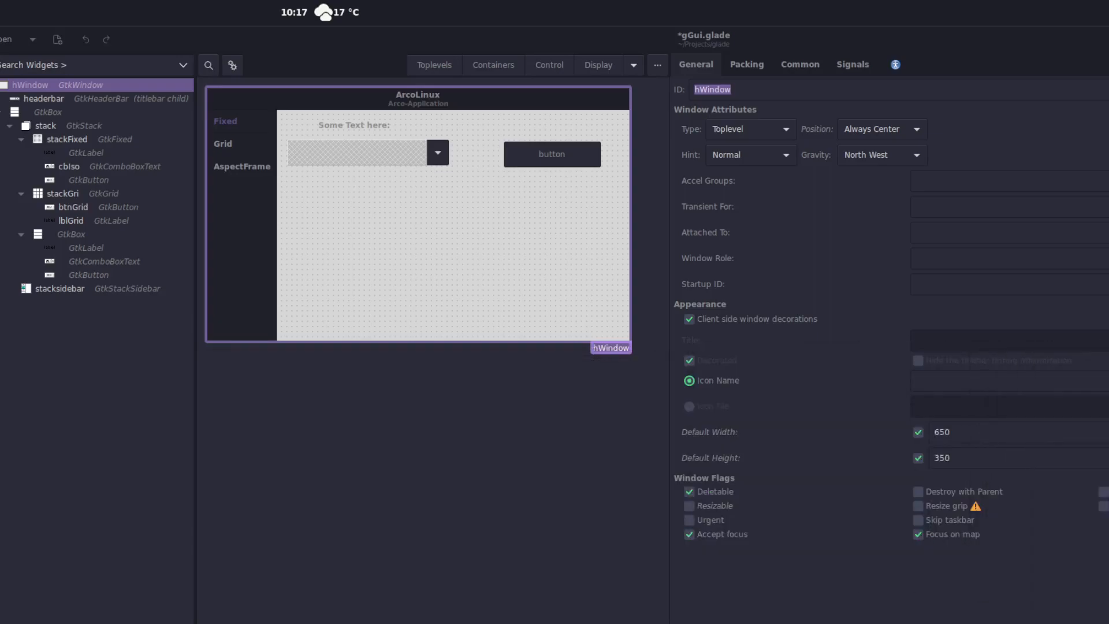
drag(831, 402, 464, 412)
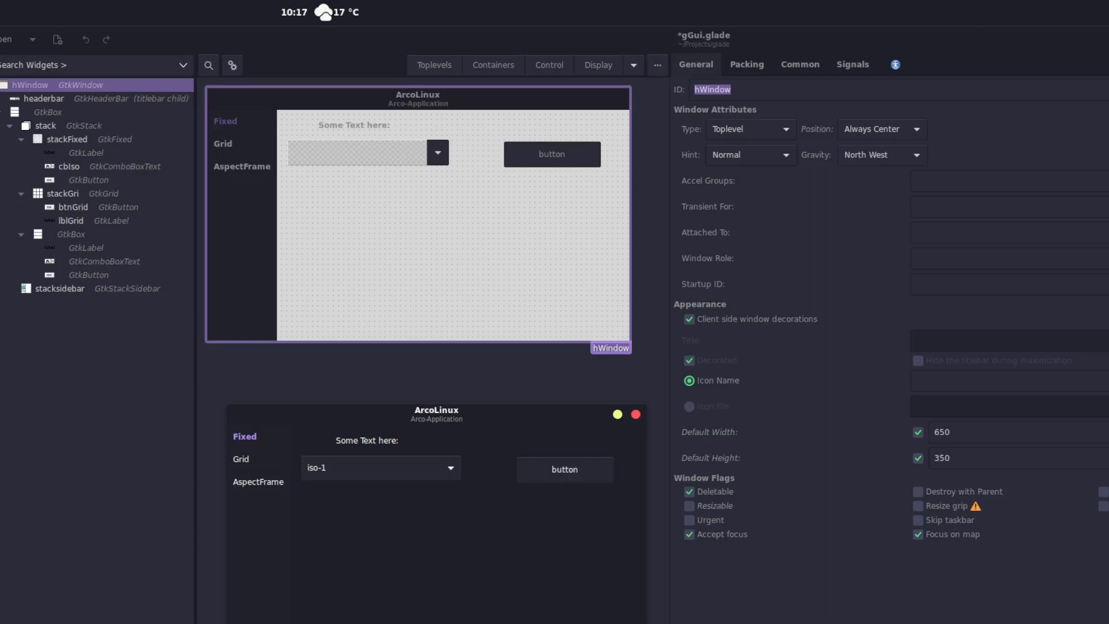
drag(508, 414, 609, 379)
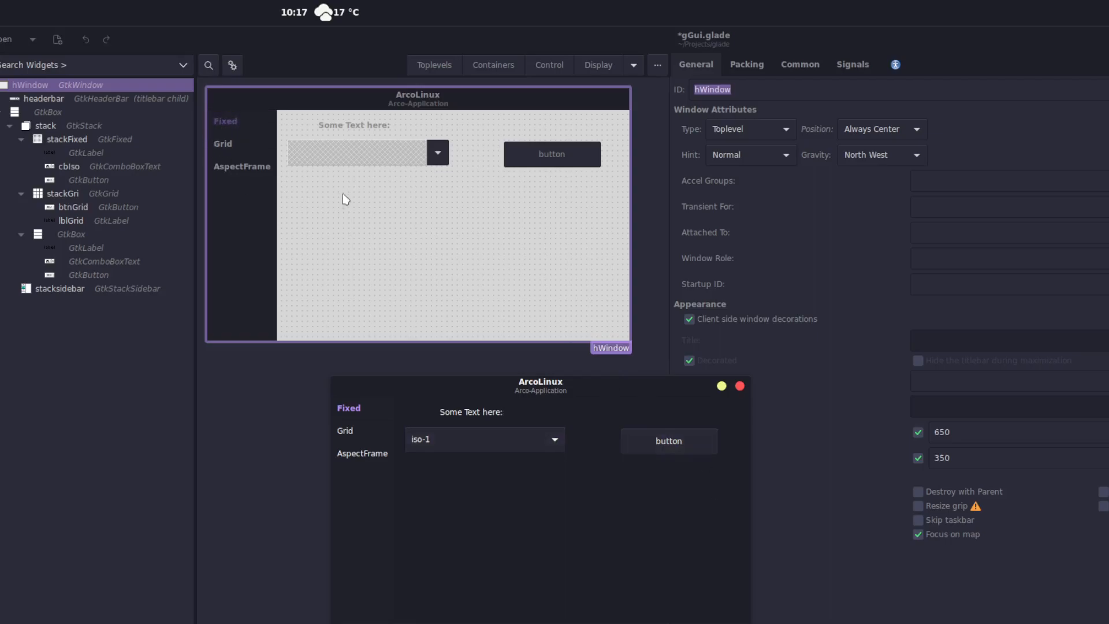
click(506, 440)
click(502, 457)
drag(661, 398, 578, 327)
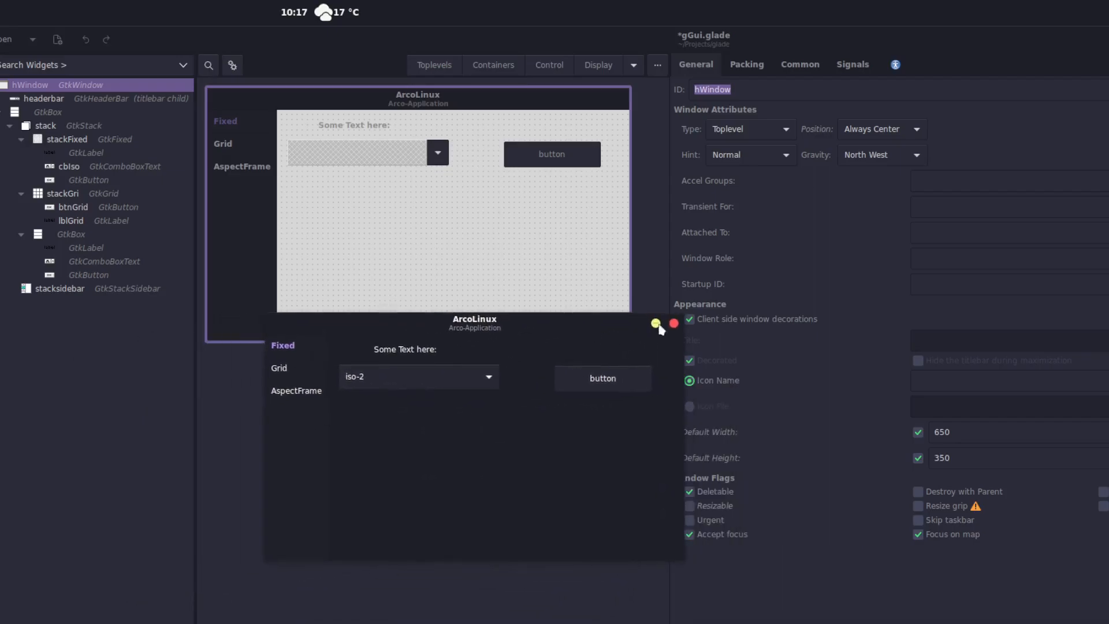
click(678, 328)
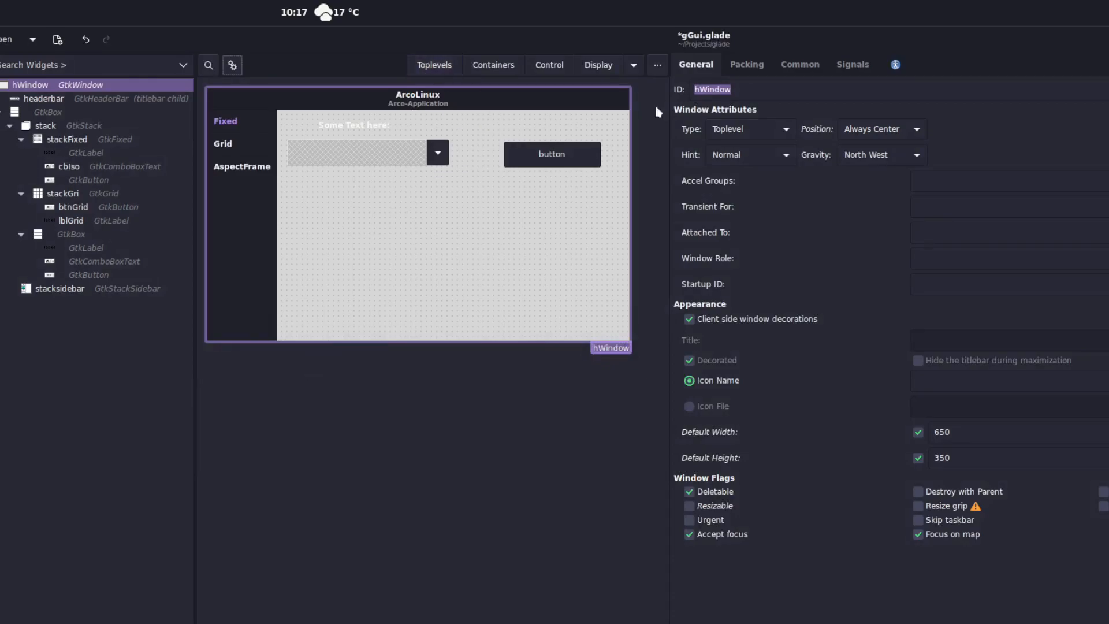
key(ctrl+s)
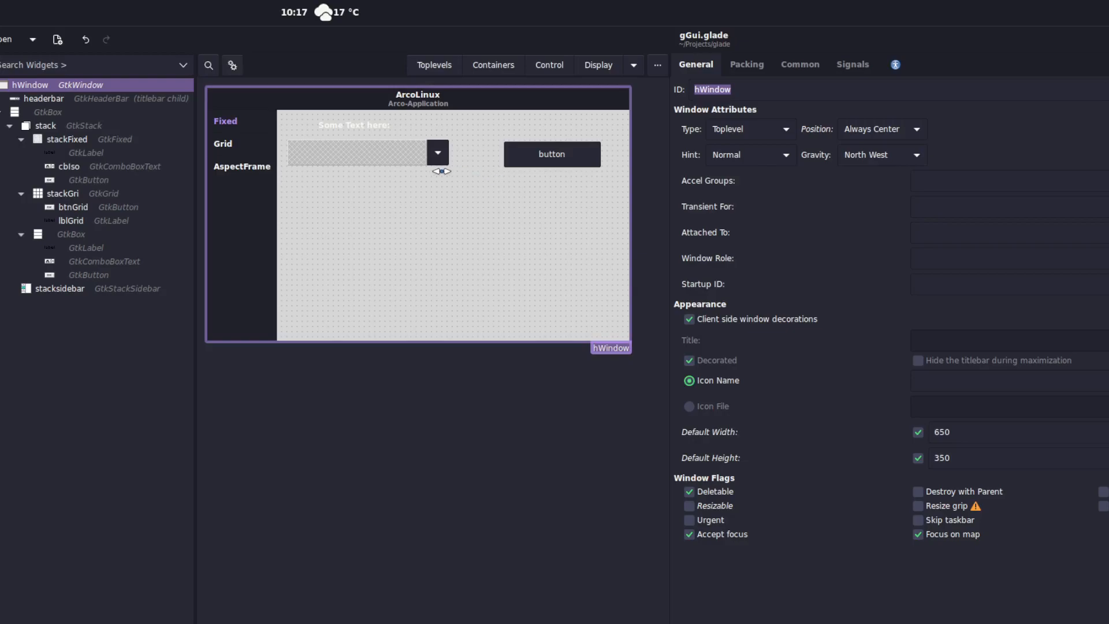